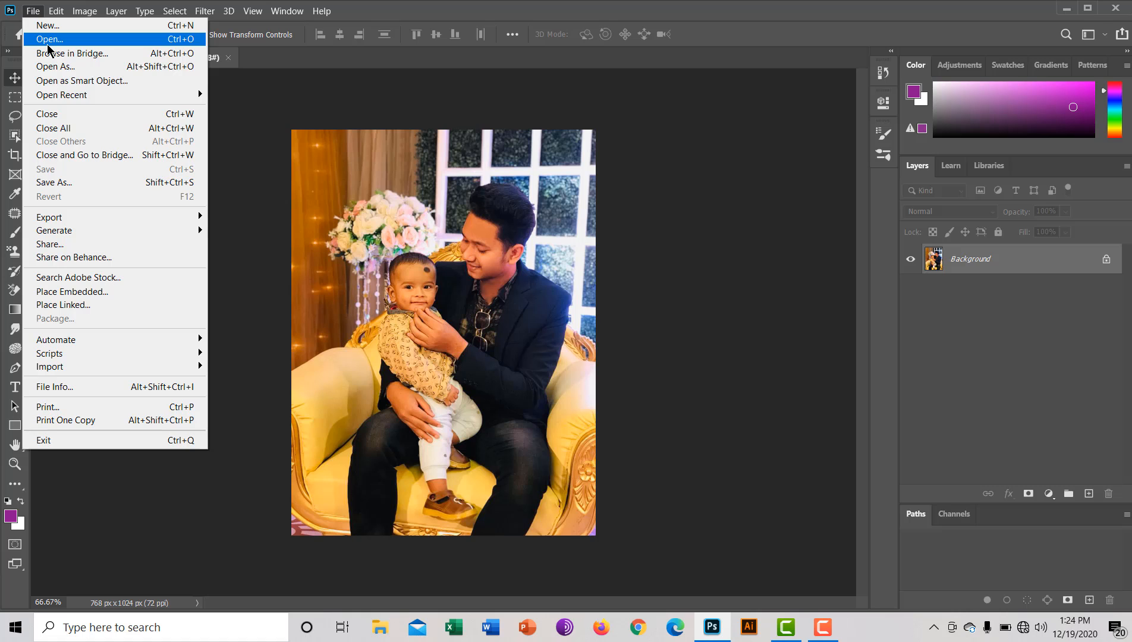
# - Open Efva-Attling-Wedding---Rose-Petals-and-Stars---Highres.jpg from the Camera Roll folder in Pictures
pyautogui.click(48, 44)
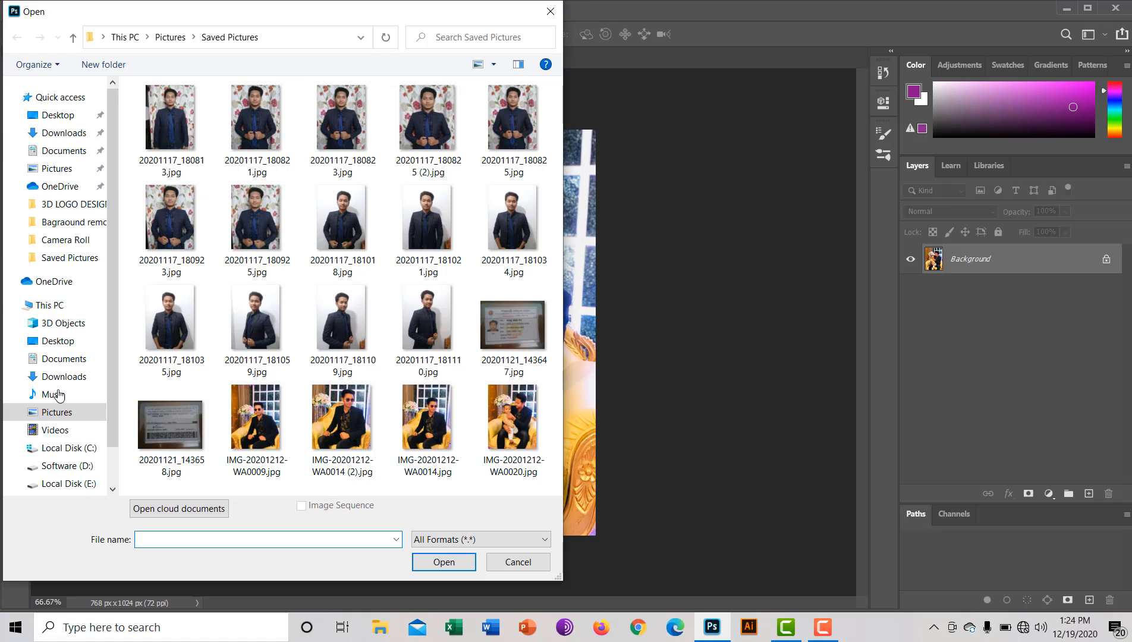
pyautogui.click(66, 483)
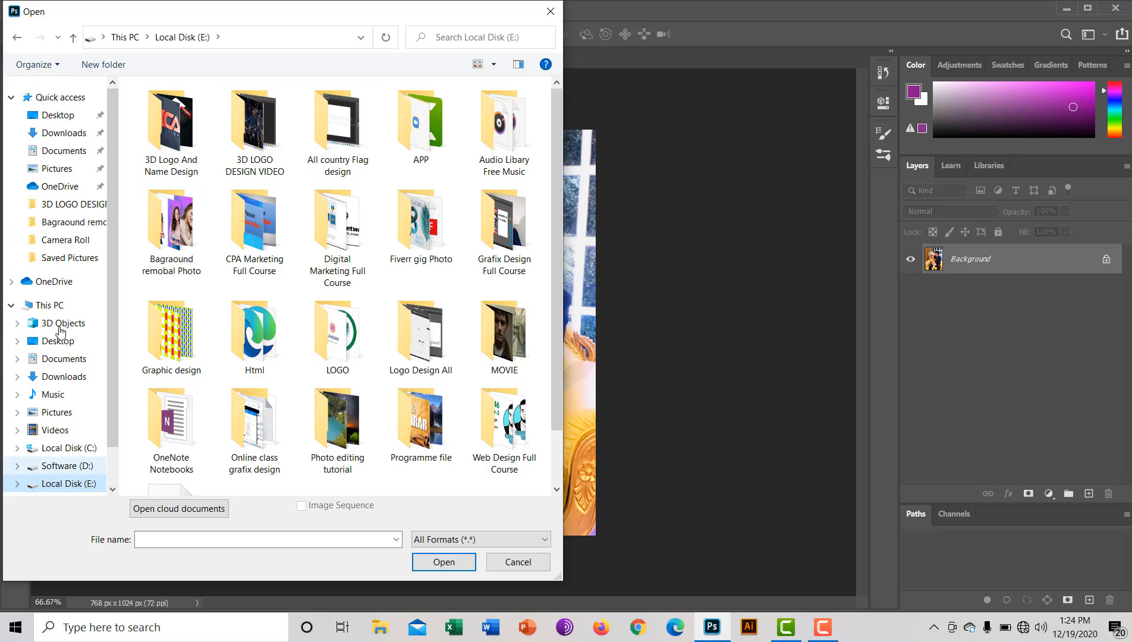
pyautogui.click(54, 177)
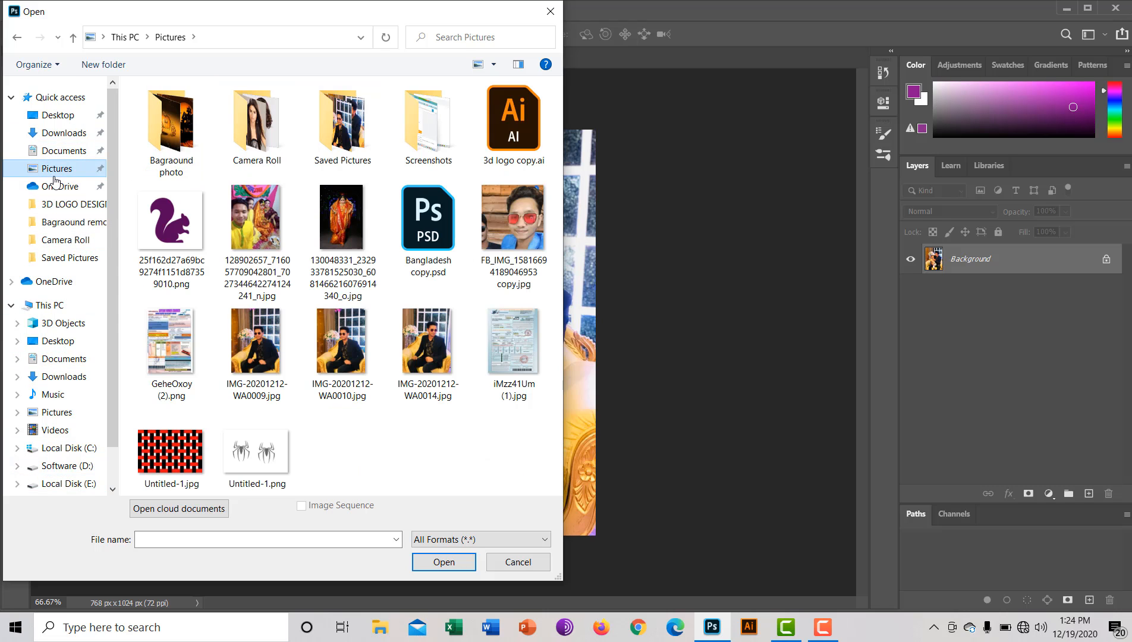
pyautogui.doubleClick(258, 136)
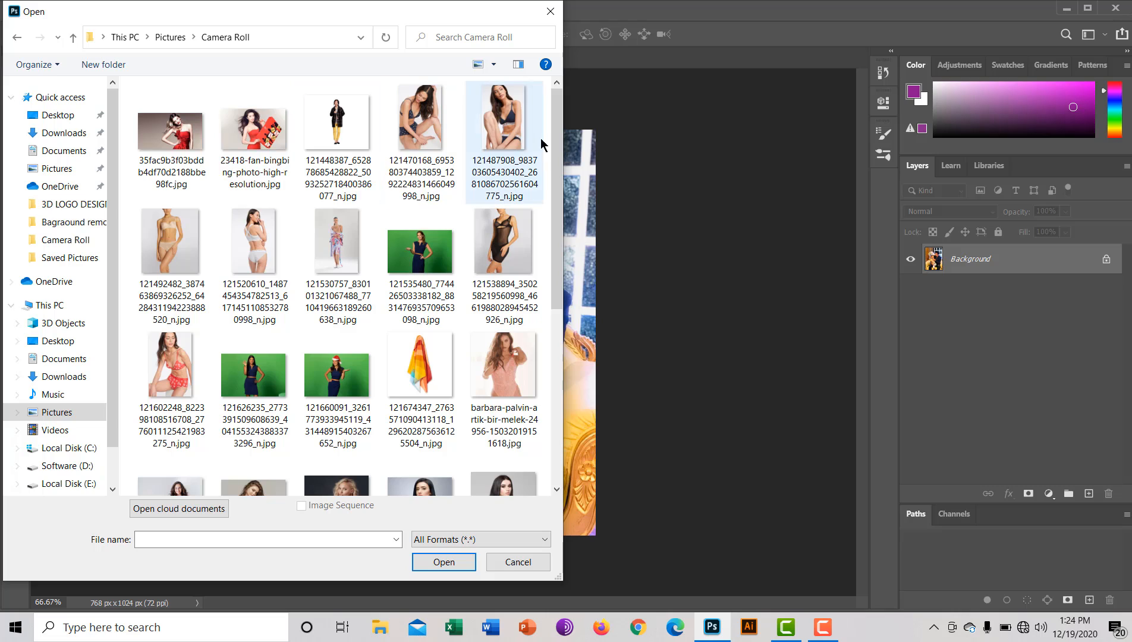
pyautogui.scroll(-4, 547, 407)
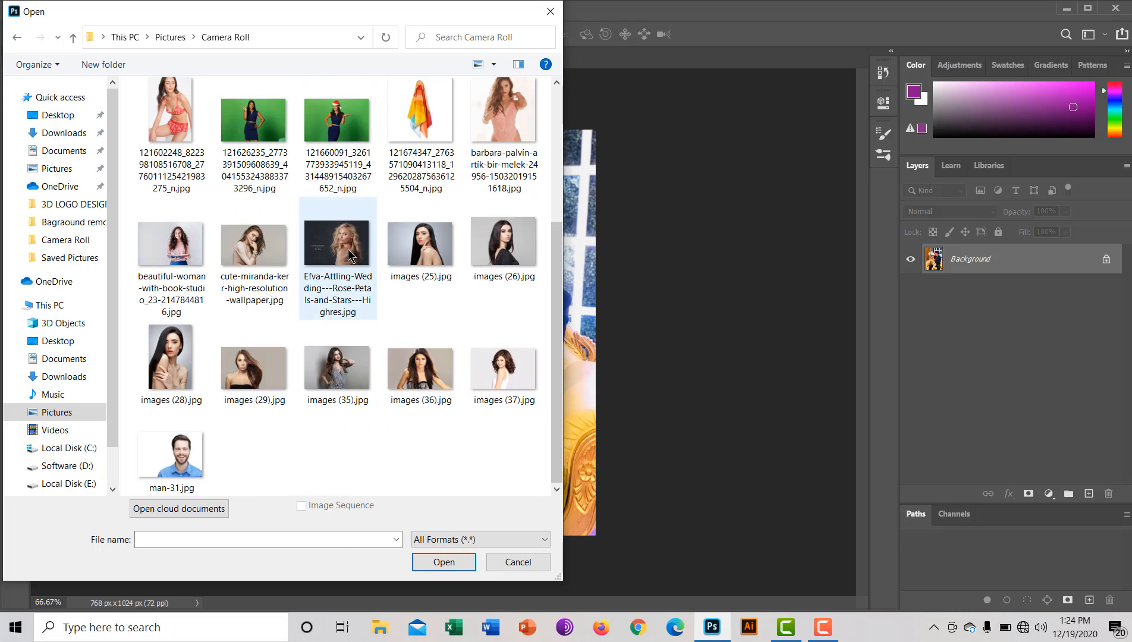
pyautogui.click(330, 247)
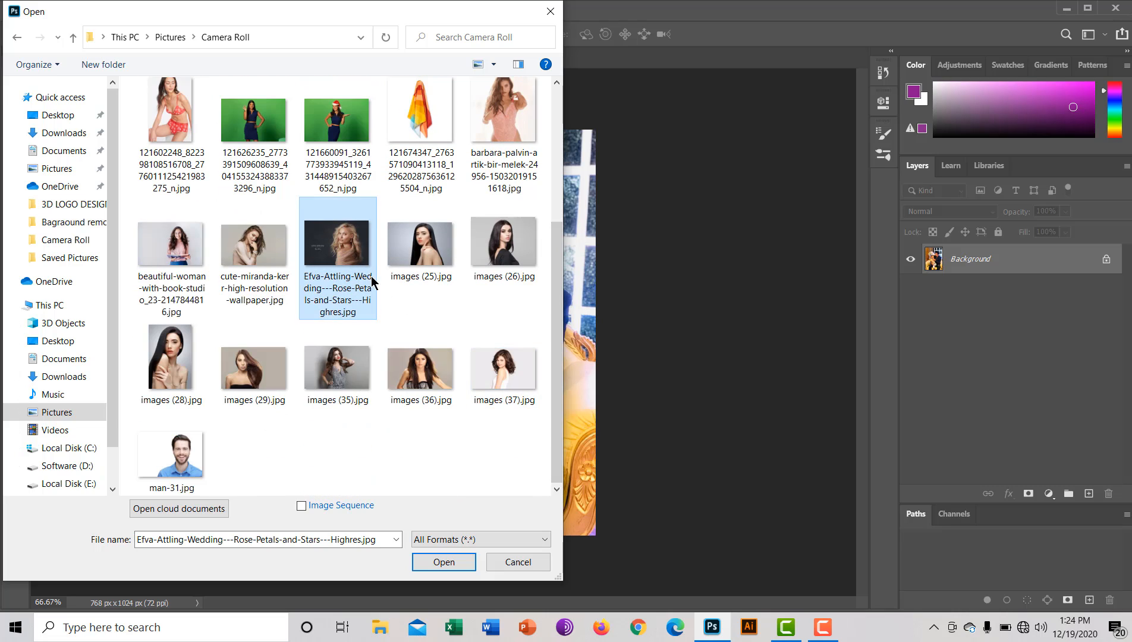
pyautogui.click(416, 274)
pyautogui.click(316, 262)
pyautogui.click(445, 241)
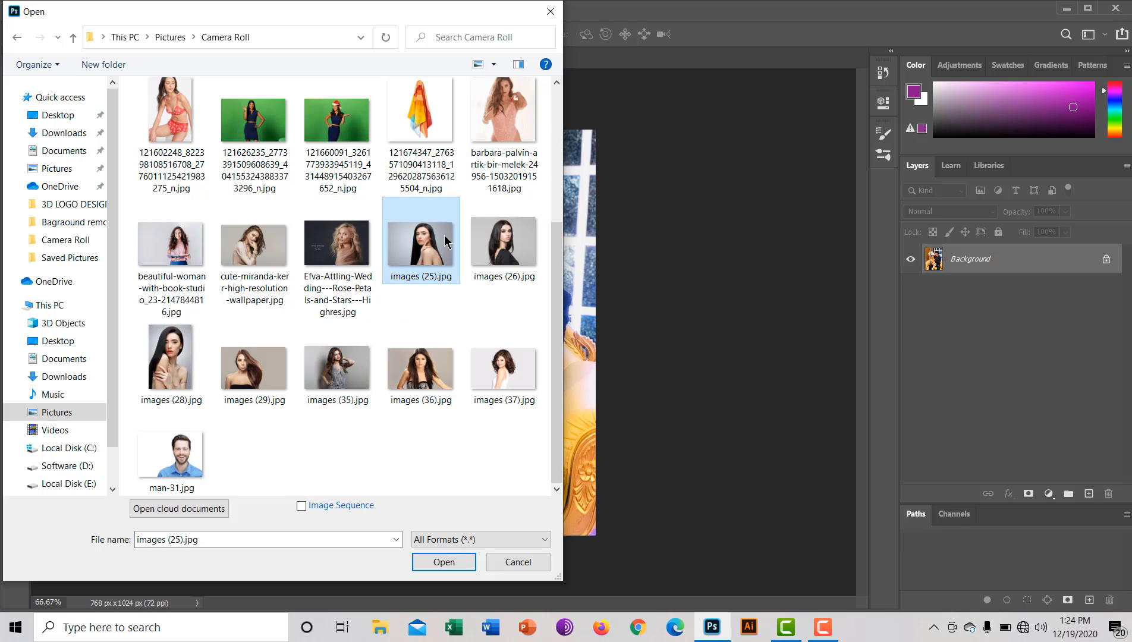
pyautogui.click(331, 262)
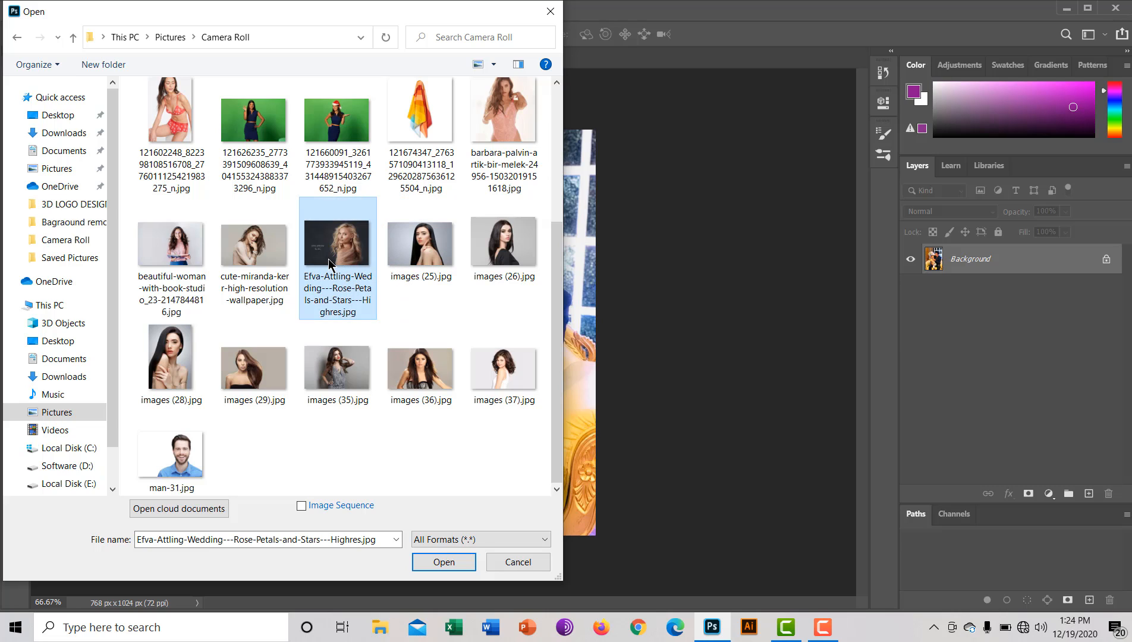
pyautogui.click(425, 564)
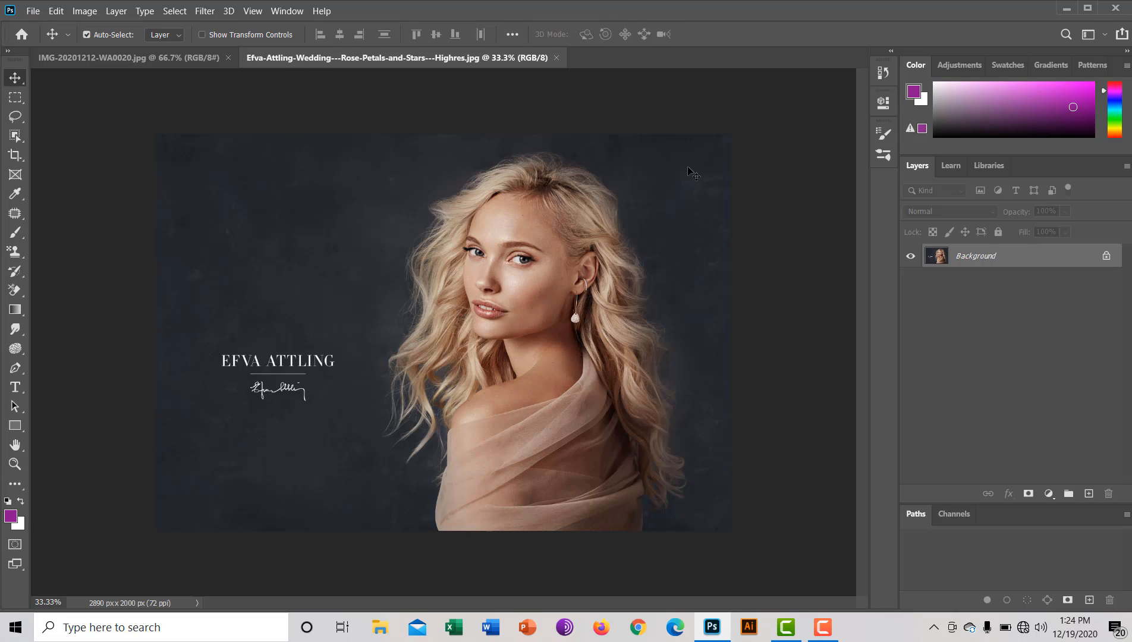
# - Try Dark Gray and the custom colour for the area around the canvas, and settle on Light Gray
pyautogui.rightClick(750, 89)
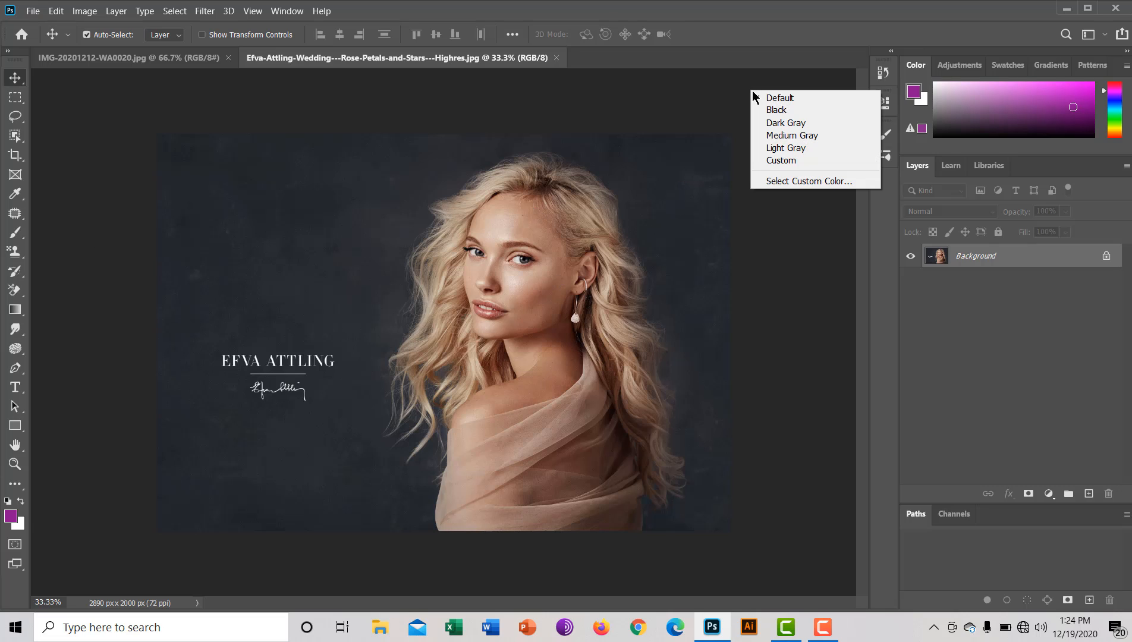
pyautogui.click(778, 123)
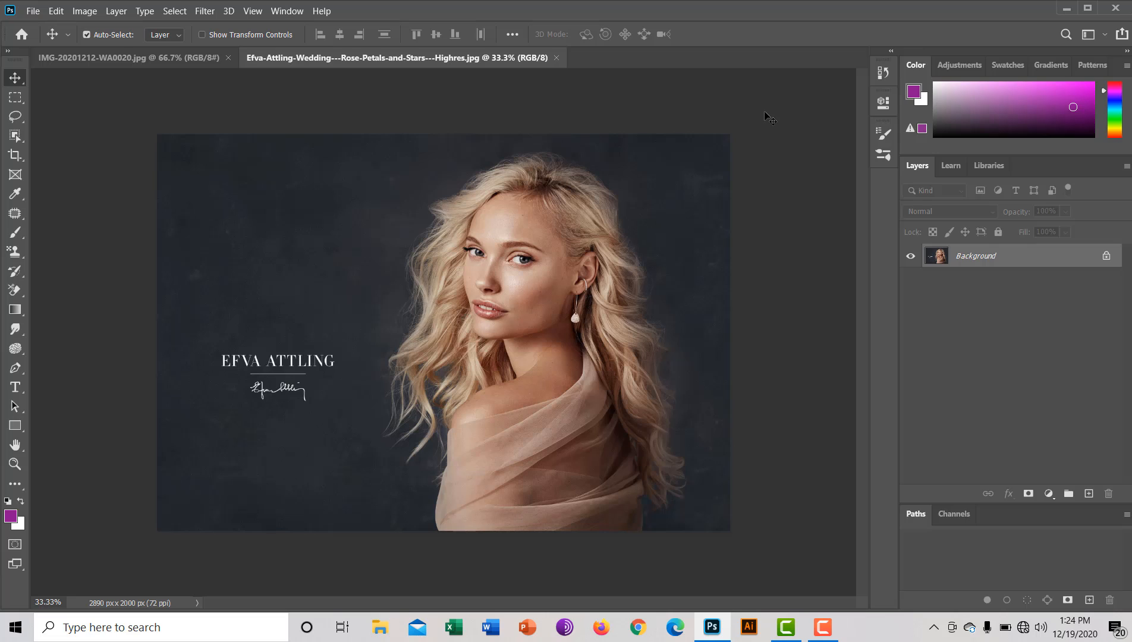
pyautogui.rightClick(767, 116)
pyautogui.click(791, 183)
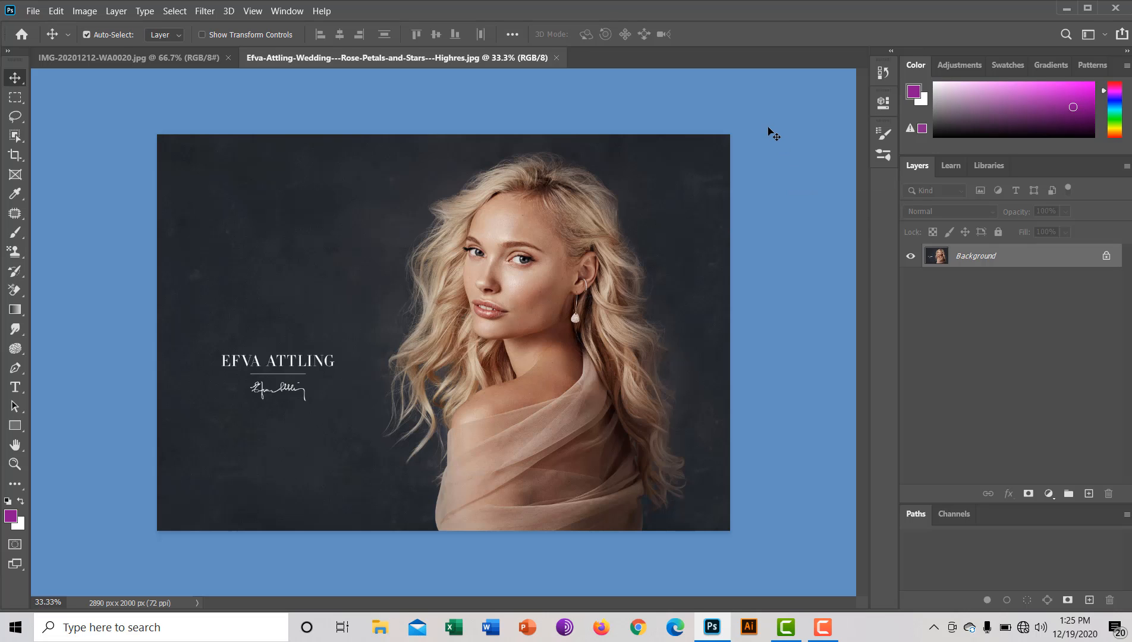
pyautogui.rightClick(769, 127)
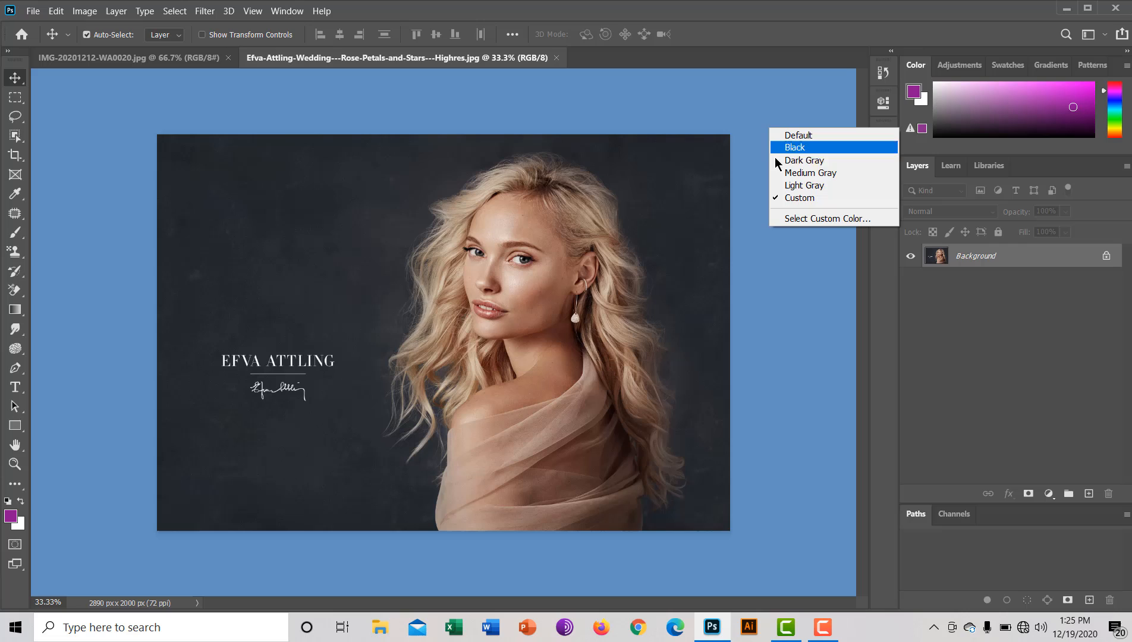
pyautogui.click(791, 187)
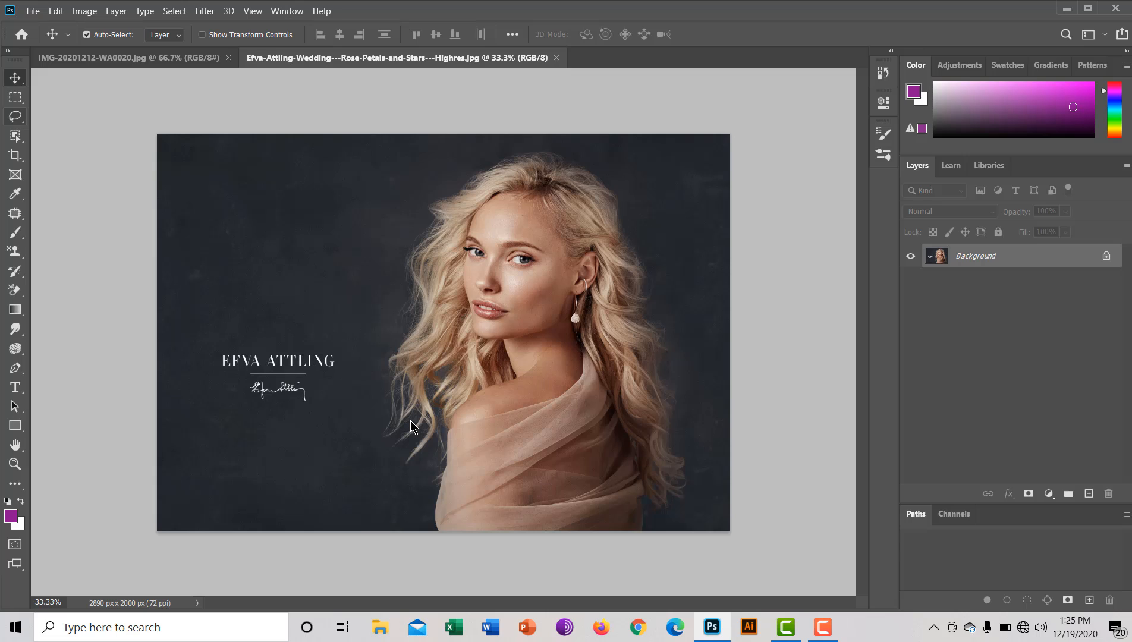
# - Duplicate the Background layer, and unlock and hide the original
pyautogui.press('l')
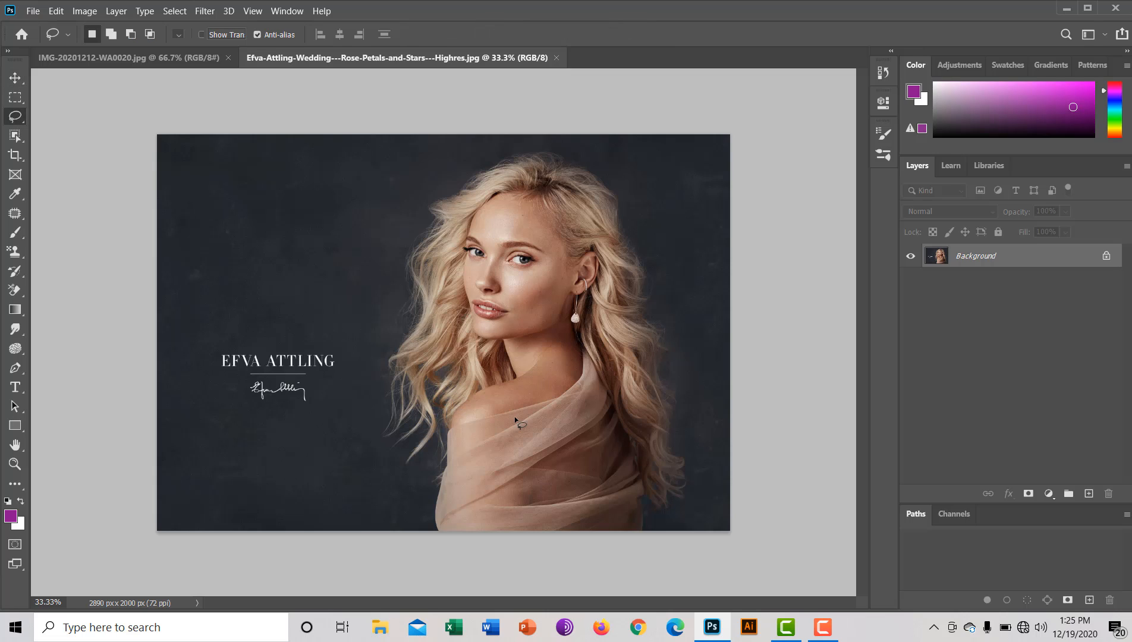
pyautogui.hotkey('ctrl', 'j')
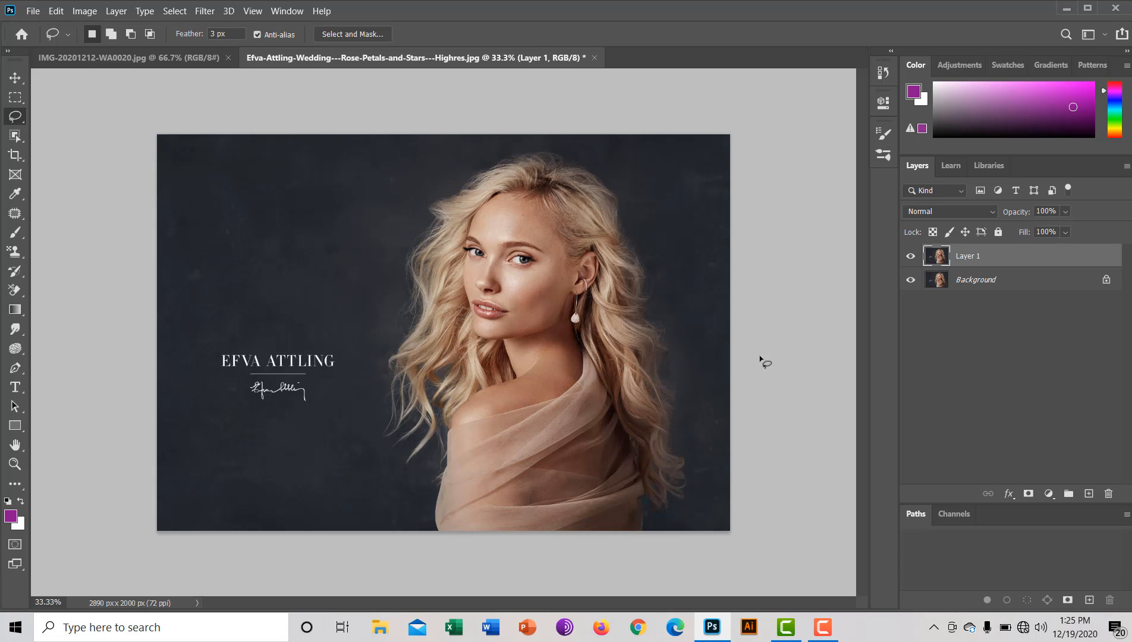
pyautogui.click(1107, 281)
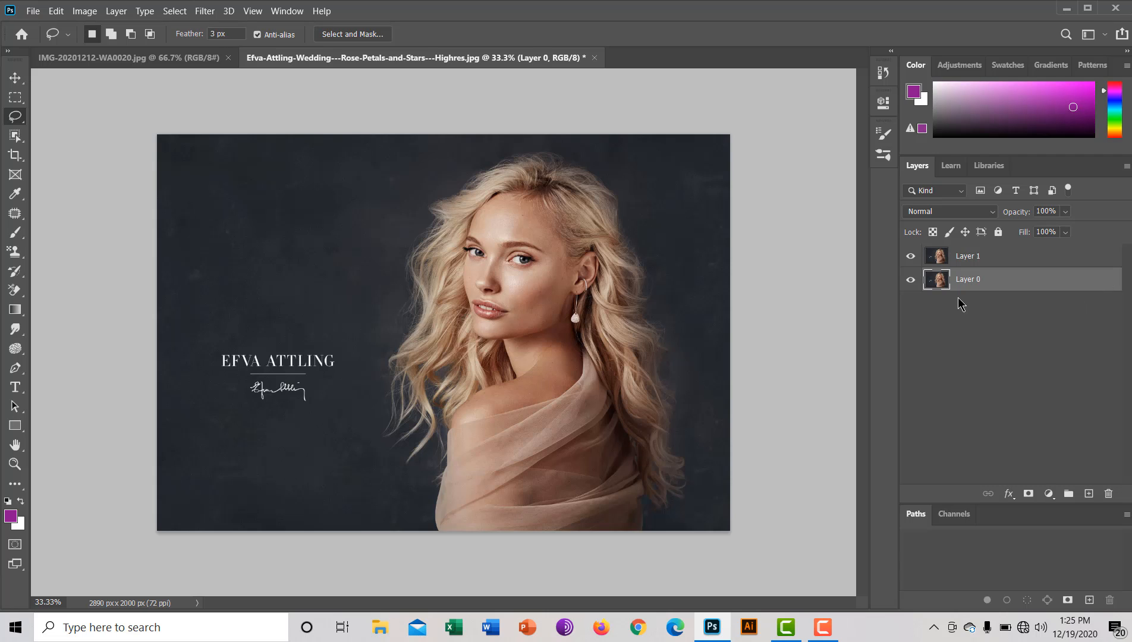
pyautogui.click(910, 281)
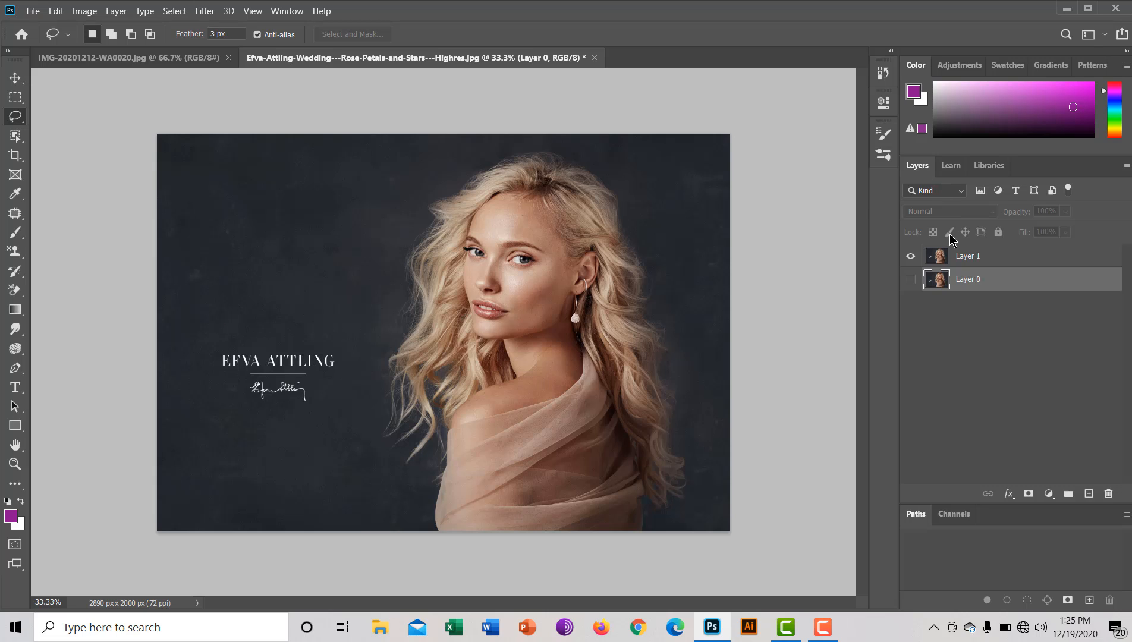
# - Lasso the EFVA ATTLING text and signature on Layer 1, delete that area and clear the selection
pyautogui.click(939, 262)
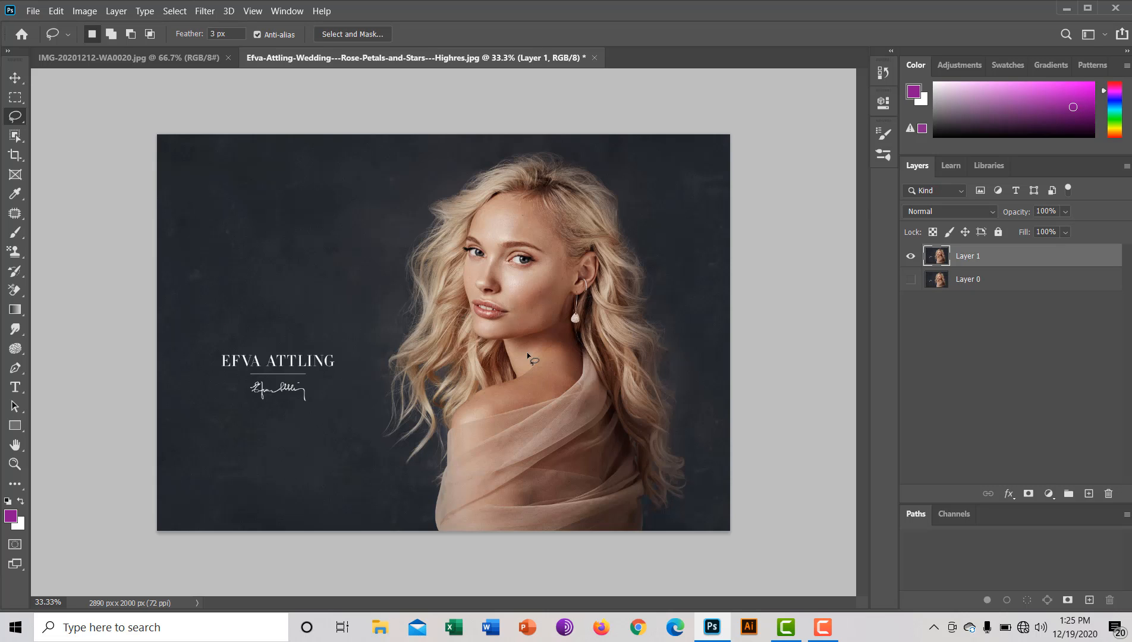
pyautogui.moveTo(204, 335)
pyautogui.mouseDown()
pyautogui.moveTo(267, 299)
pyautogui.moveTo(311, 297)
pyautogui.mouseUp()
pyautogui.moveTo(197, 371); pyautogui.dragTo(199, 374)
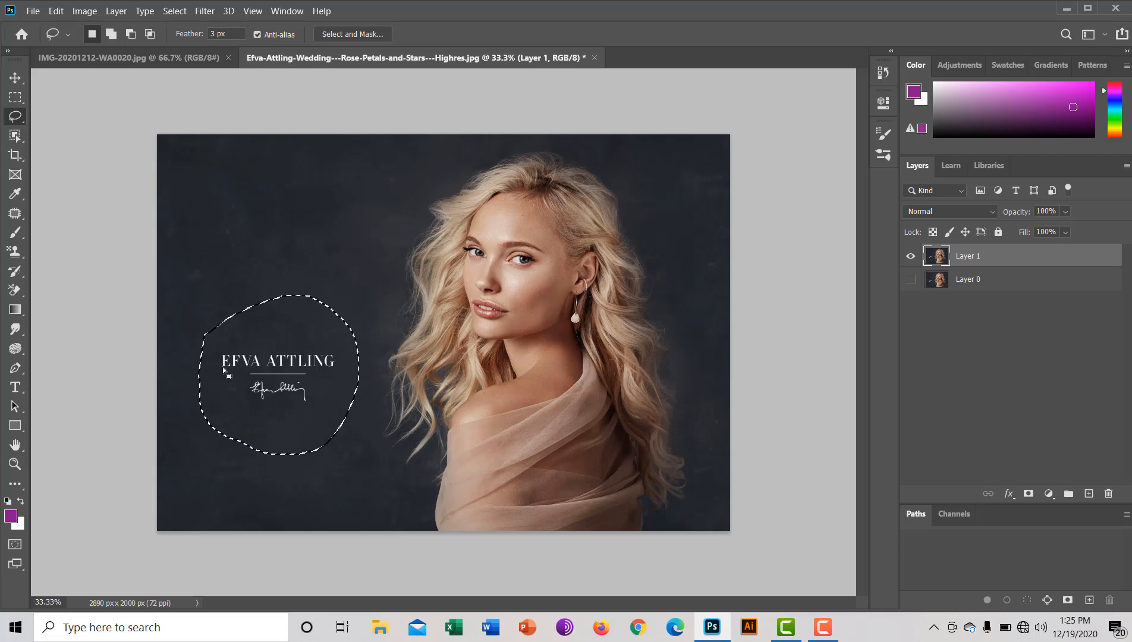
pyautogui.press('Delete')
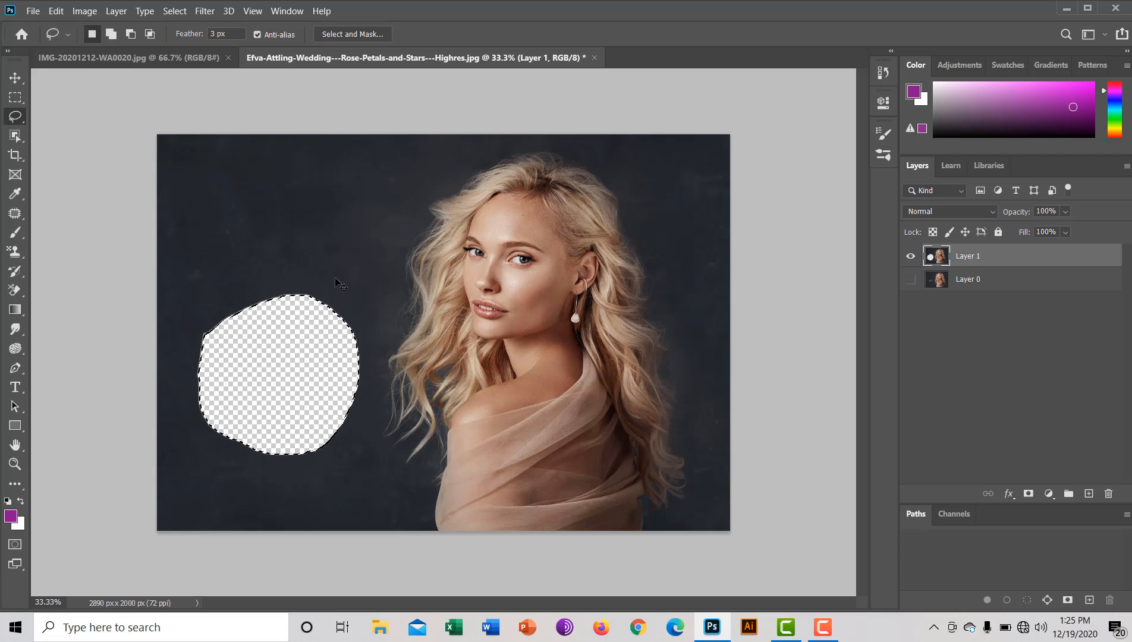
pyautogui.hotkey('ctrl', 'z')
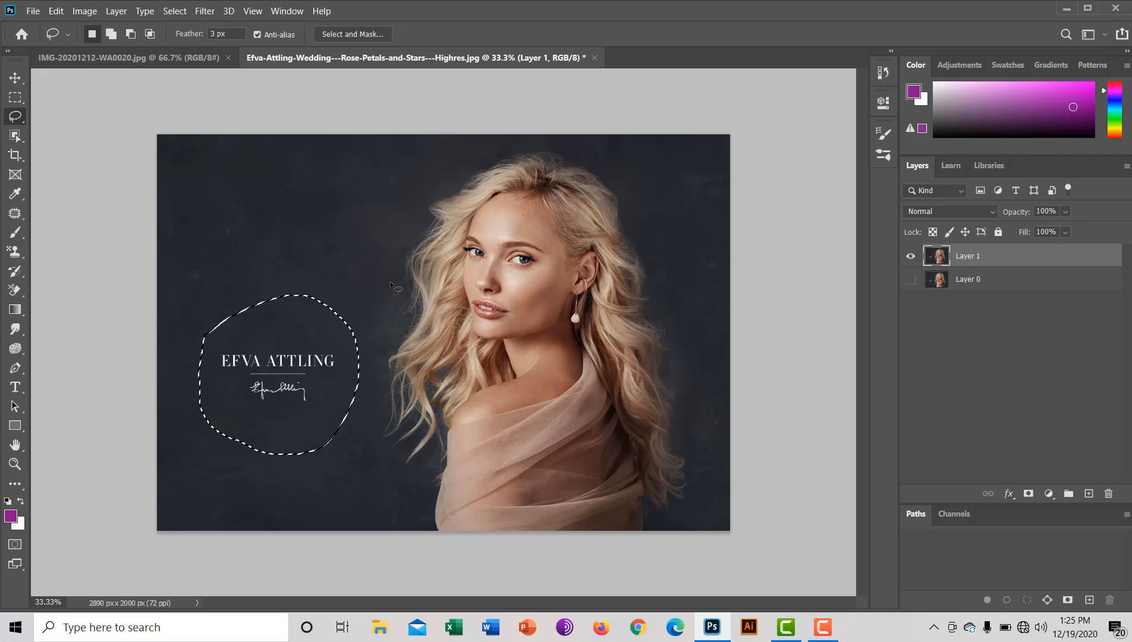
pyautogui.press('Delete')
pyautogui.hotkey('ctrl', 'd')
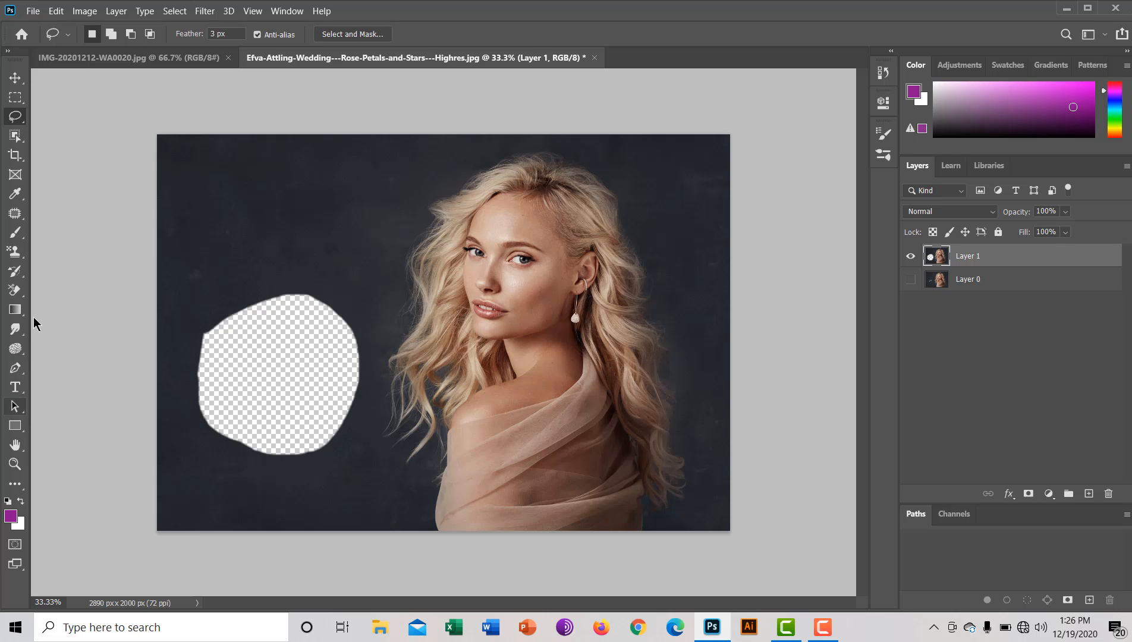
# - Use the Background Eraser with brush size 300 and tolerance 11% to erase a spot of background at the image's upper edge
pyautogui.click(15, 294)
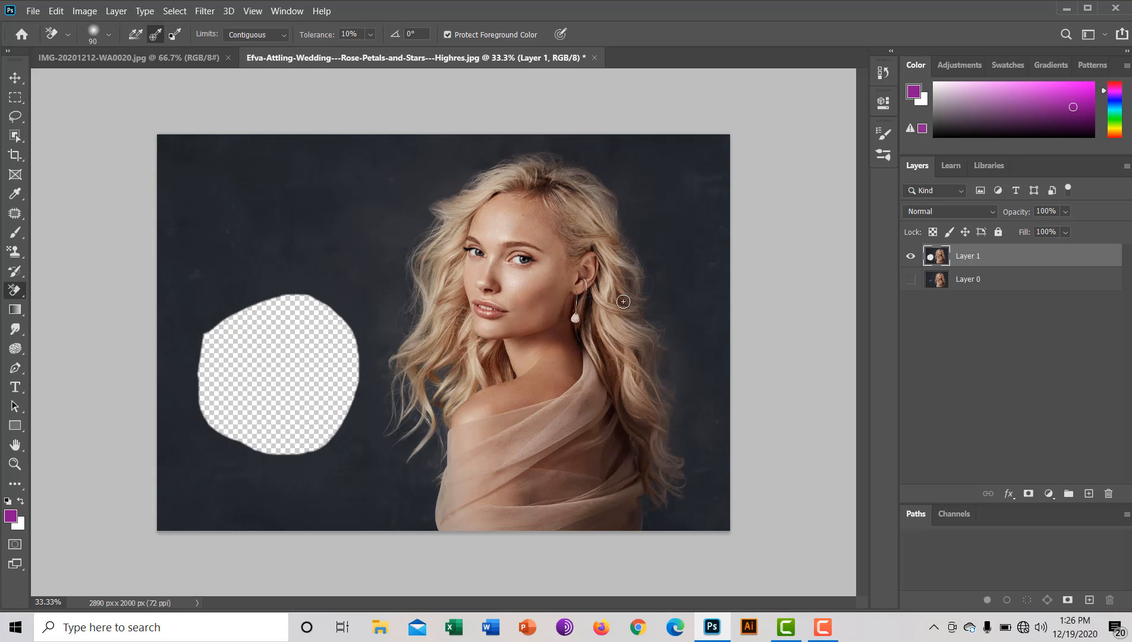
pyautogui.moveTo(629, 309); pyautogui.dragTo(638, 310)
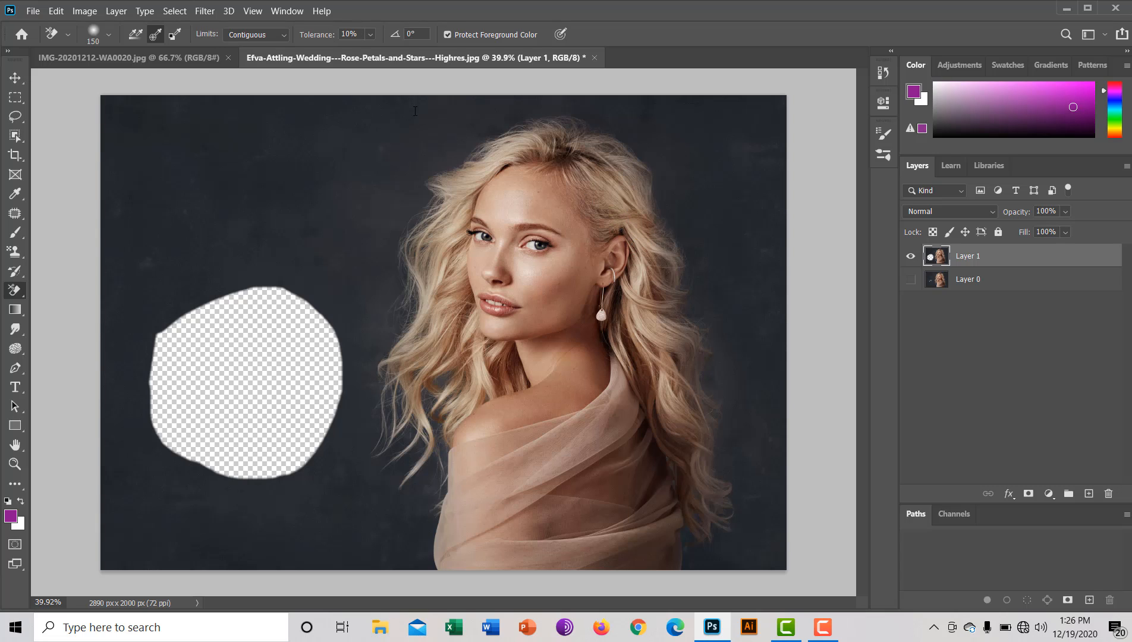
pyautogui.press(']')
pyautogui.press(']')
pyautogui.press(']')
pyautogui.press(']')
pyautogui.click(356, 117)
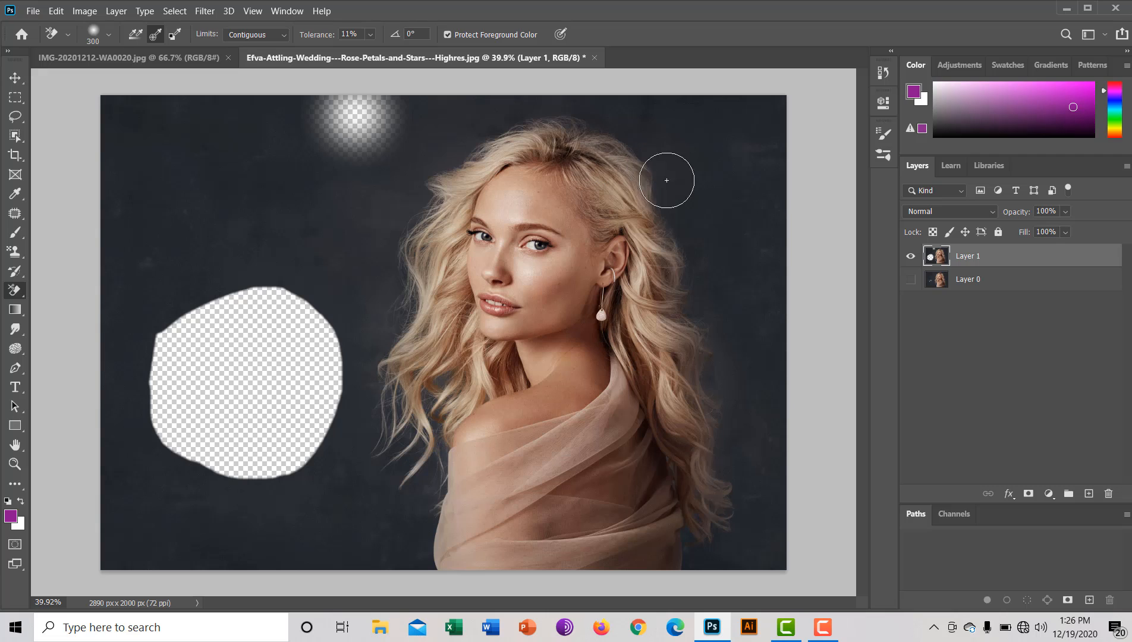
# - Try to erase the dark background around the woman's hair and body, and undo those strokes
pyautogui.moveTo(681, 146)
pyautogui.mouseDown()
pyautogui.moveTo(708, 255)
pyautogui.moveTo(717, 386)
pyautogui.moveTo(743, 470)
pyautogui.moveTo(712, 567)
pyautogui.moveTo(666, 572)
pyautogui.mouseUp()
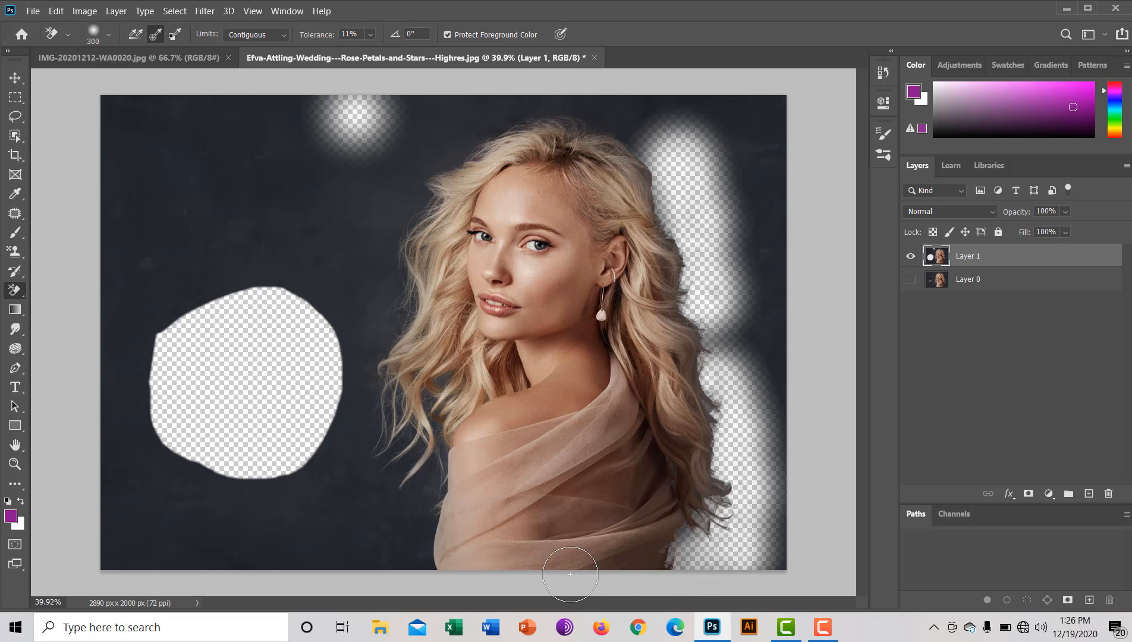
pyautogui.moveTo(773, 544); pyautogui.dragTo(746, 152)
pyautogui.moveTo(691, 355)
pyautogui.mouseDown()
pyautogui.moveTo(702, 251)
pyautogui.moveTo(768, 492)
pyautogui.moveTo(705, 147)
pyautogui.moveTo(709, 126)
pyautogui.moveTo(739, 105)
pyautogui.moveTo(779, 105)
pyautogui.moveTo(794, 199)
pyautogui.moveTo(607, 140)
pyautogui.moveTo(551, 147)
pyautogui.moveTo(449, 121)
pyautogui.moveTo(380, 125)
pyautogui.moveTo(615, 94)
pyautogui.moveTo(647, 104)
pyautogui.moveTo(623, 128)
pyautogui.moveTo(670, 191)
pyautogui.moveTo(701, 289)
pyautogui.moveTo(671, 265)
pyautogui.moveTo(656, 212)
pyautogui.moveTo(734, 228)
pyautogui.mouseUp()
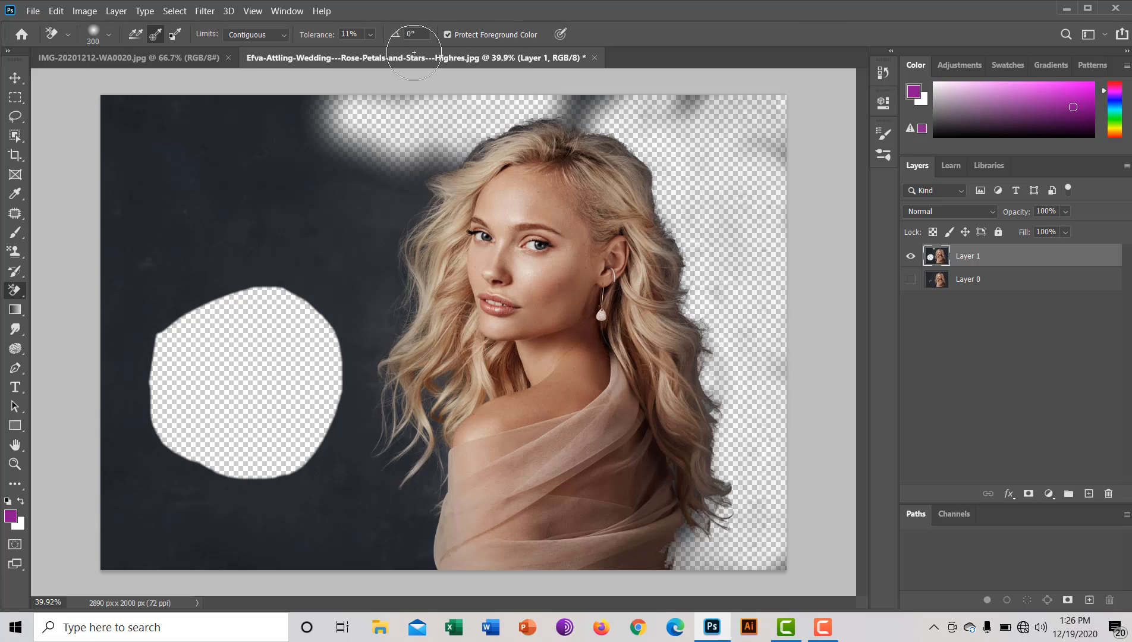
pyautogui.moveTo(386, 122)
pyautogui.mouseDown()
pyautogui.moveTo(427, 387)
pyautogui.moveTo(408, 488)
pyautogui.moveTo(437, 381)
pyautogui.moveTo(399, 498)
pyautogui.moveTo(366, 446)
pyautogui.moveTo(344, 304)
pyautogui.moveTo(401, 424)
pyautogui.moveTo(410, 553)
pyautogui.moveTo(392, 538)
pyautogui.moveTo(439, 534)
pyautogui.moveTo(424, 450)
pyautogui.moveTo(429, 385)
pyautogui.mouseUp()
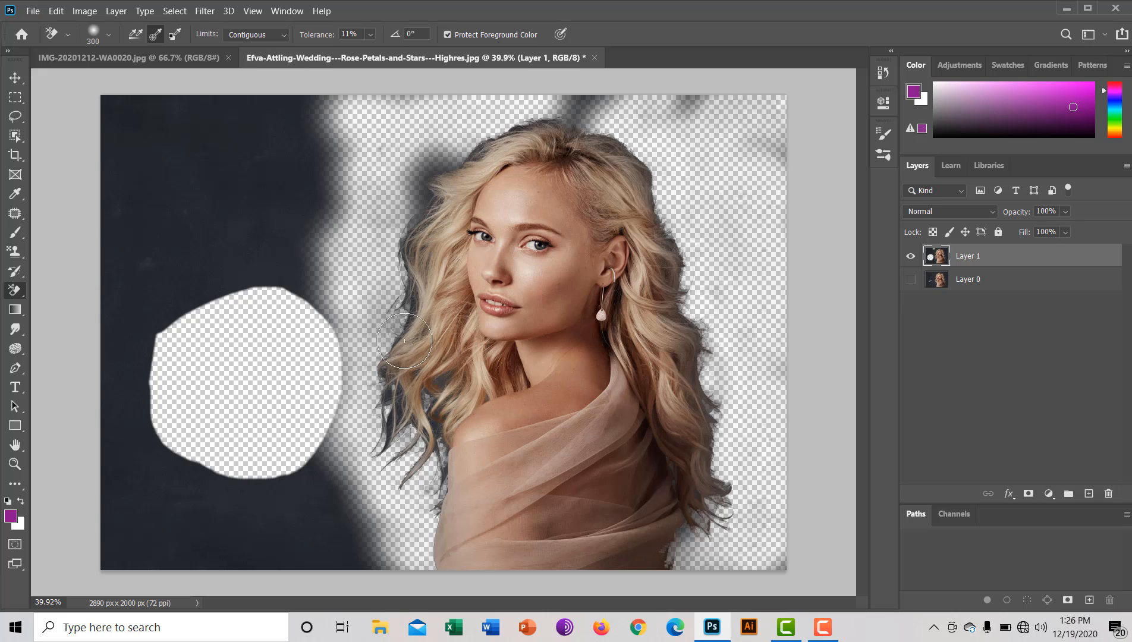
pyautogui.moveTo(357, 506); pyautogui.dragTo(368, 283)
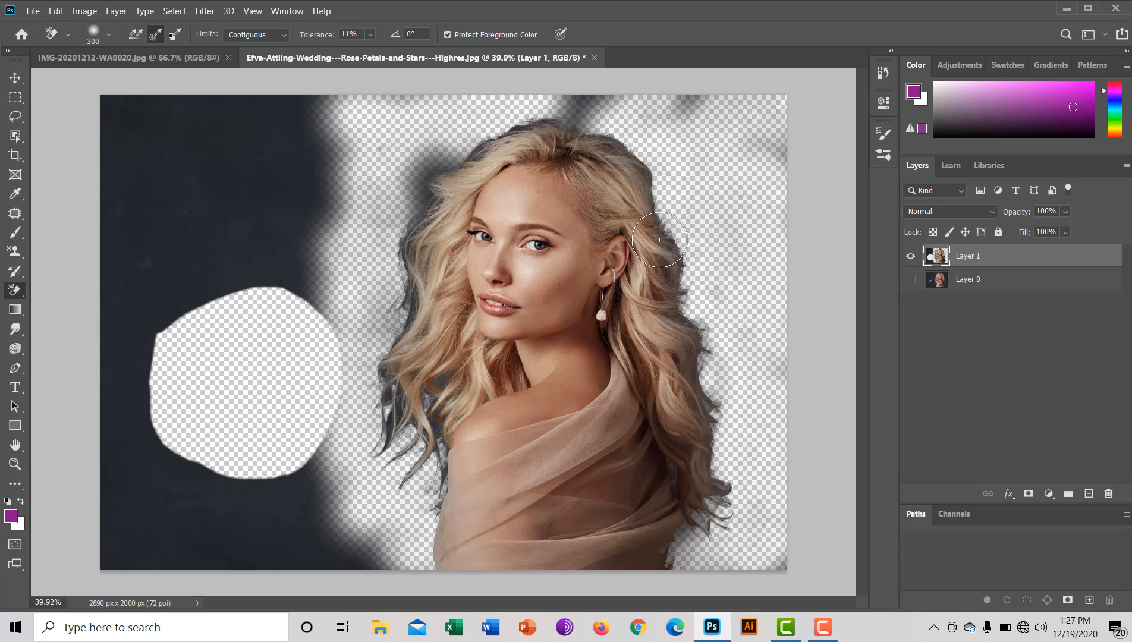
pyautogui.hotkey('ctrl', 'z')
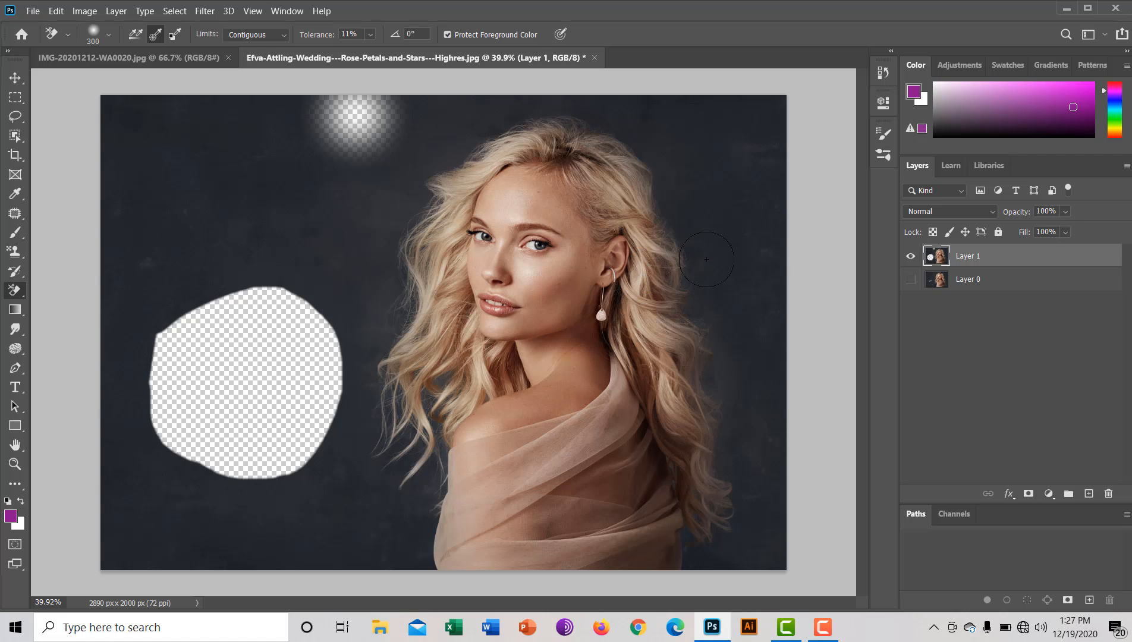
# - Set the Background Eraser to brush size 200 and tolerance 9% for the hair edge beside the earring
pyautogui.moveTo(759, 252); pyautogui.dragTo(803, 272)
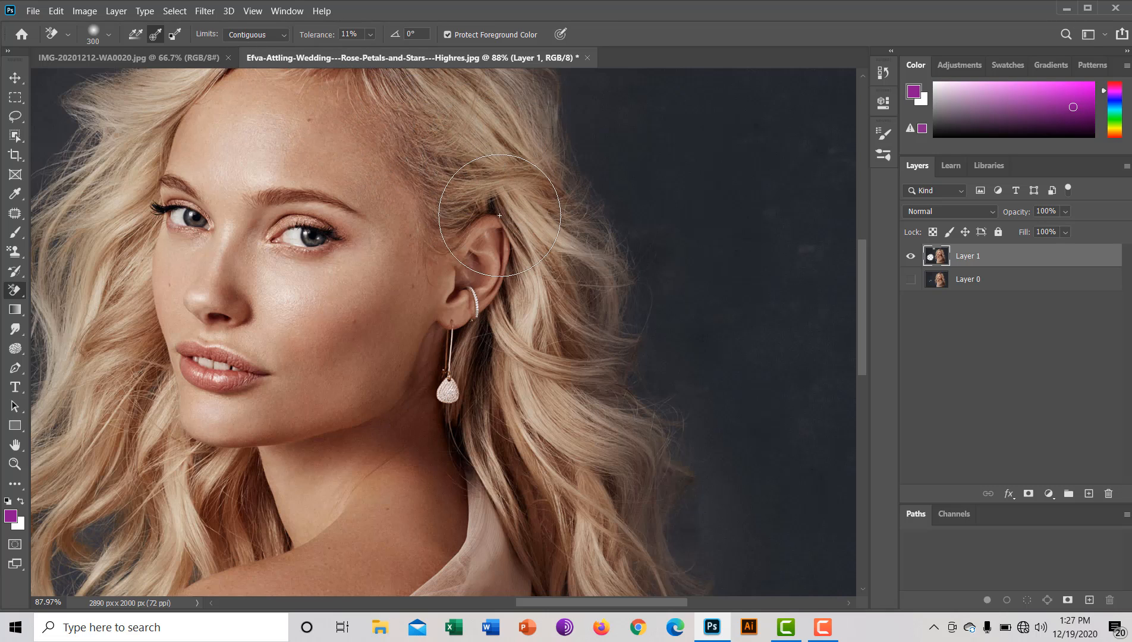
pyautogui.press('[')
pyautogui.press('[')
pyautogui.click(369, 35)
pyautogui.click(375, 50)
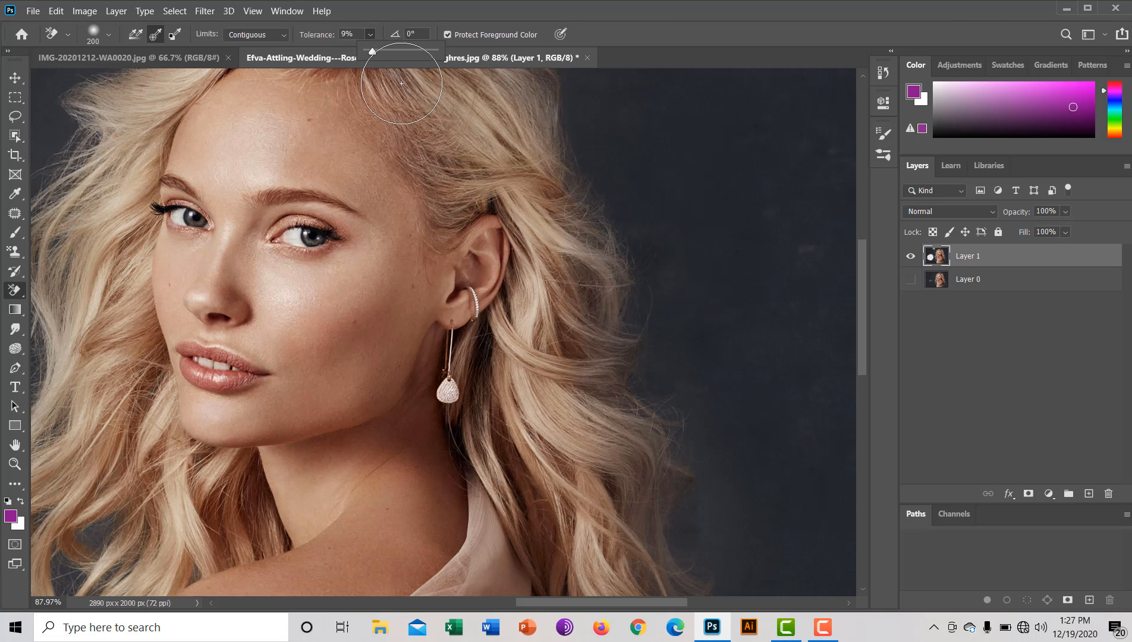
pyautogui.click(404, 83)
# - Erase the dark background along the hair edge on the earring side with the Background Eraser
pyautogui.moveTo(684, 285)
pyautogui.mouseDown()
pyautogui.moveTo(670, 354)
pyautogui.moveTo(584, 196)
pyautogui.mouseUp()
pyautogui.moveTo(620, 258)
pyautogui.mouseDown()
pyautogui.moveTo(595, 140)
pyautogui.moveTo(574, 137)
pyautogui.moveTo(652, 255)
pyautogui.moveTo(607, 174)
pyautogui.moveTo(695, 463)
pyautogui.moveTo(651, 481)
pyautogui.mouseUp()
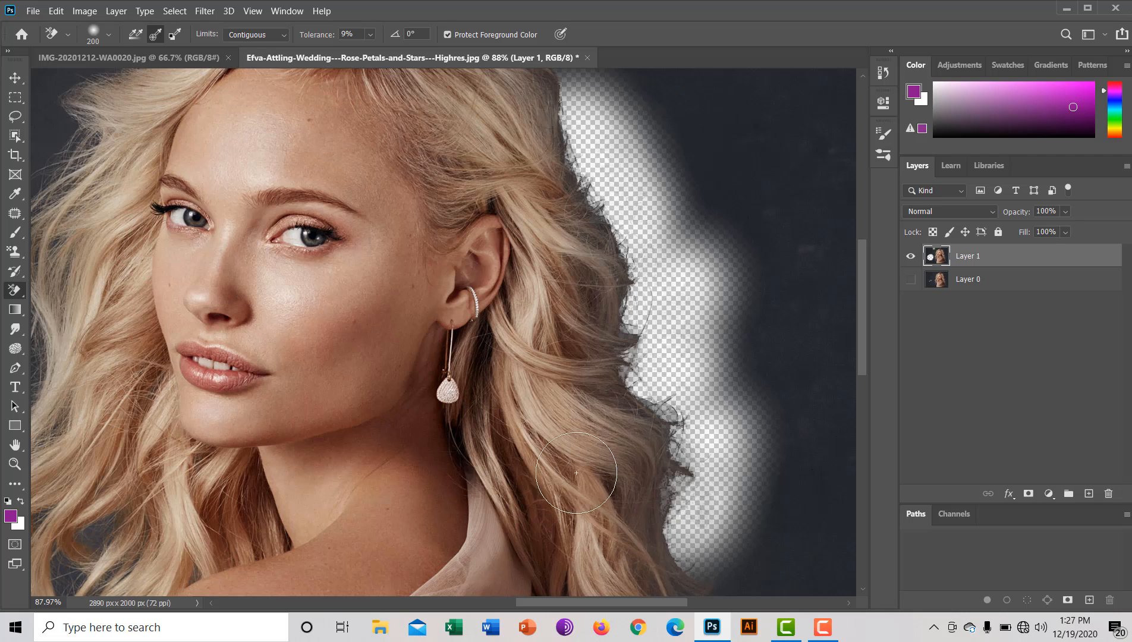
pyautogui.moveTo(679, 544); pyautogui.dragTo(714, 576)
pyautogui.click(725, 394)
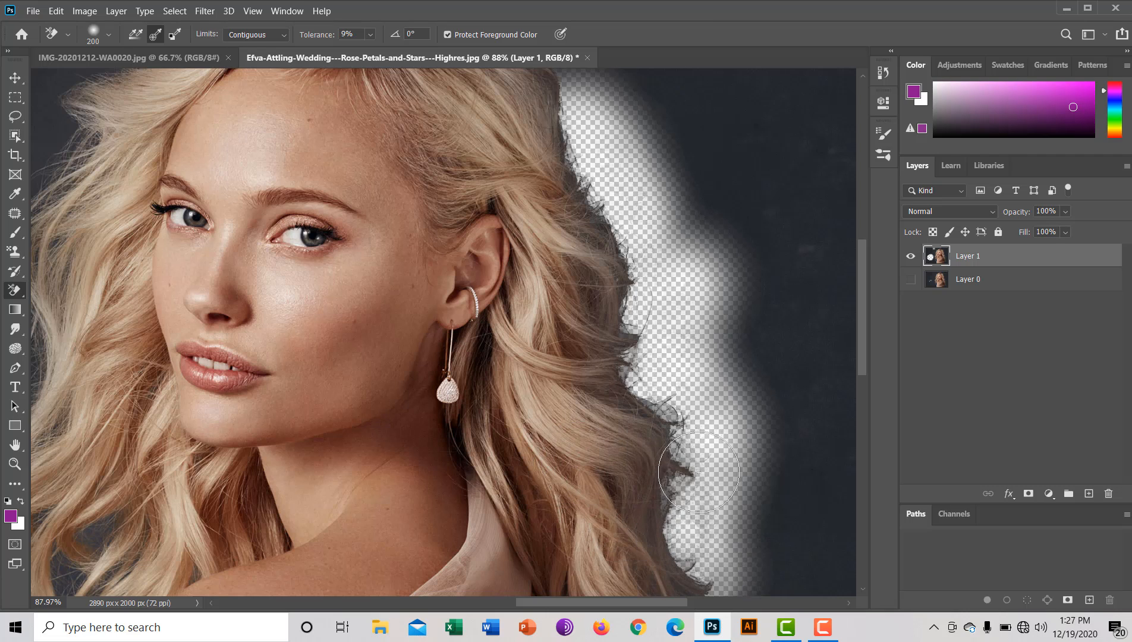
pyautogui.moveTo(635, 170)
pyautogui.mouseDown()
pyautogui.moveTo(657, 257)
pyautogui.moveTo(595, 196)
pyautogui.mouseUp()
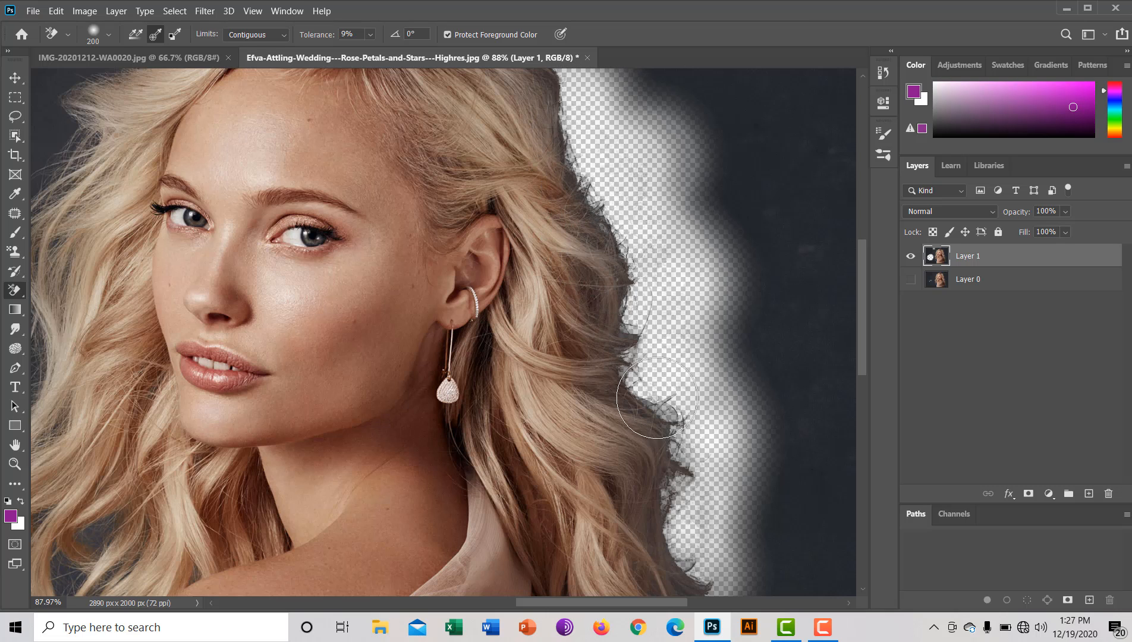
pyautogui.moveTo(732, 528); pyautogui.dragTo(686, 525)
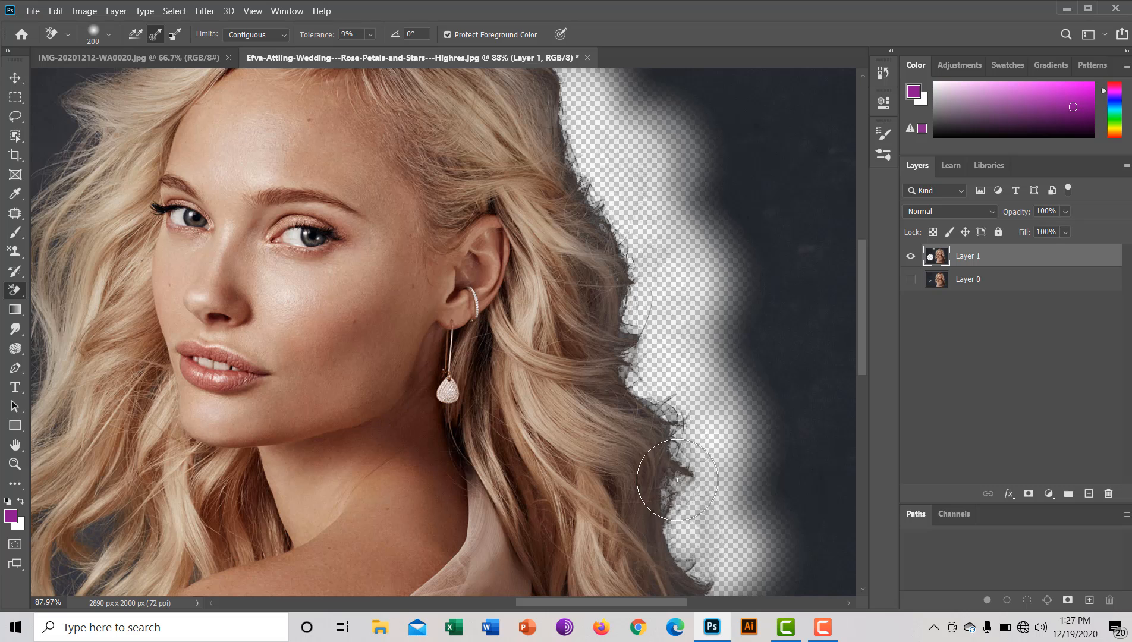
# - Erase the background beside the lower hair down to its tips and the image's lower edge with the Background Eraser
pyautogui.moveTo(864, 264); pyautogui.dragTo(855, 372)
pyautogui.moveTo(806, 285)
pyautogui.mouseDown()
pyautogui.moveTo(771, 319)
pyautogui.moveTo(719, 298)
pyautogui.moveTo(743, 448)
pyautogui.moveTo(703, 506)
pyautogui.moveTo(660, 529)
pyautogui.mouseUp()
pyautogui.moveTo(766, 453)
pyautogui.mouseDown()
pyautogui.moveTo(746, 250)
pyautogui.moveTo(714, 214)
pyautogui.moveTo(718, 201)
pyautogui.mouseUp()
pyautogui.moveTo(750, 222)
pyautogui.mouseDown()
pyautogui.moveTo(760, 276)
pyautogui.moveTo(787, 247)
pyautogui.mouseUp()
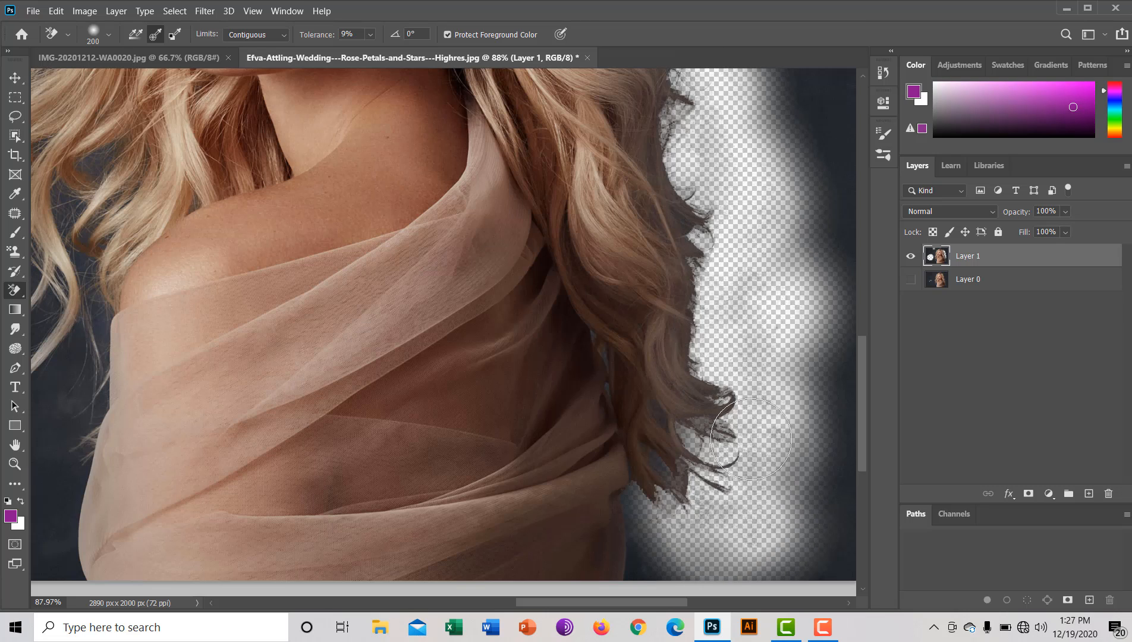
# - Start a Pen tool shape along the lowest hair tips and set the shape's fill to none
pyautogui.moveTo(864, 424); pyautogui.dragTo(867, 446)
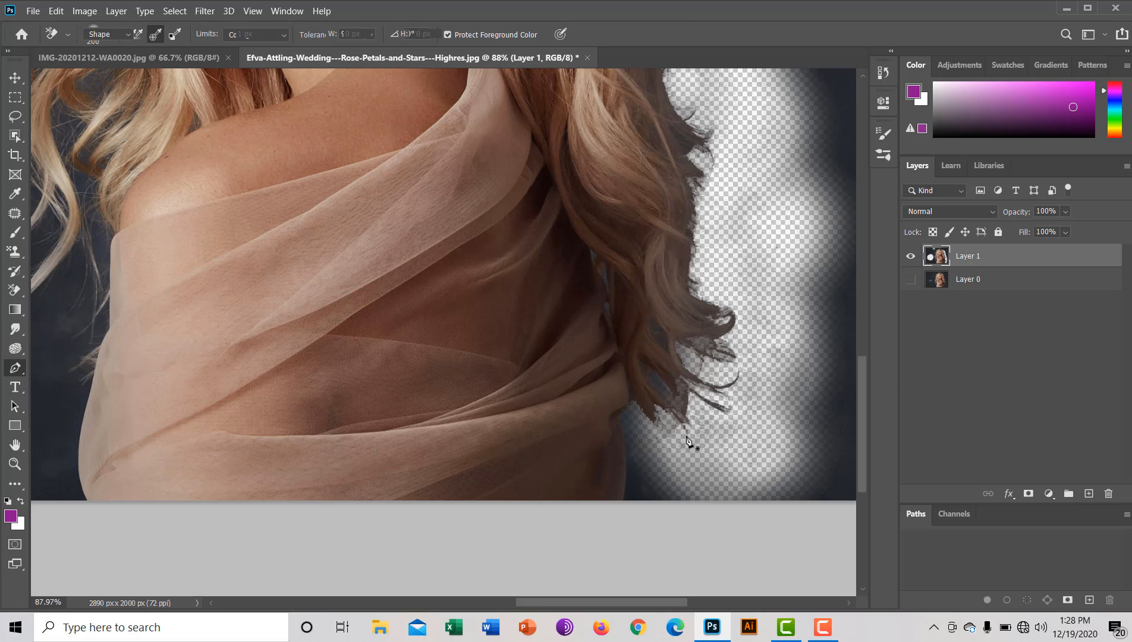
pyautogui.moveTo(694, 435); pyautogui.dragTo(726, 445)
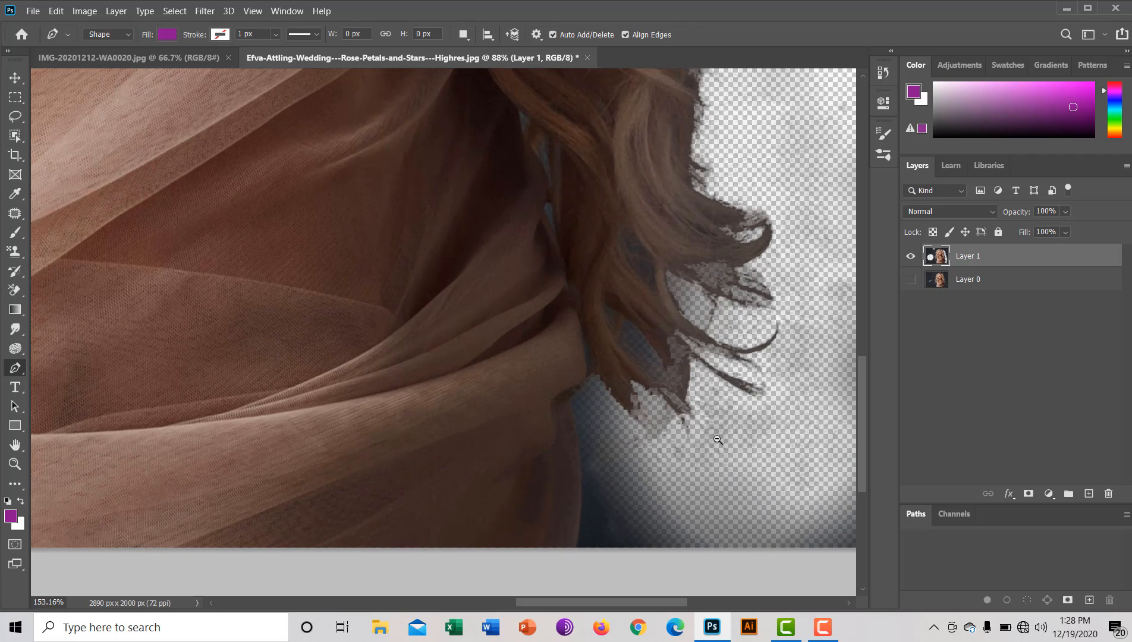
pyautogui.click(685, 405)
pyautogui.click(652, 388)
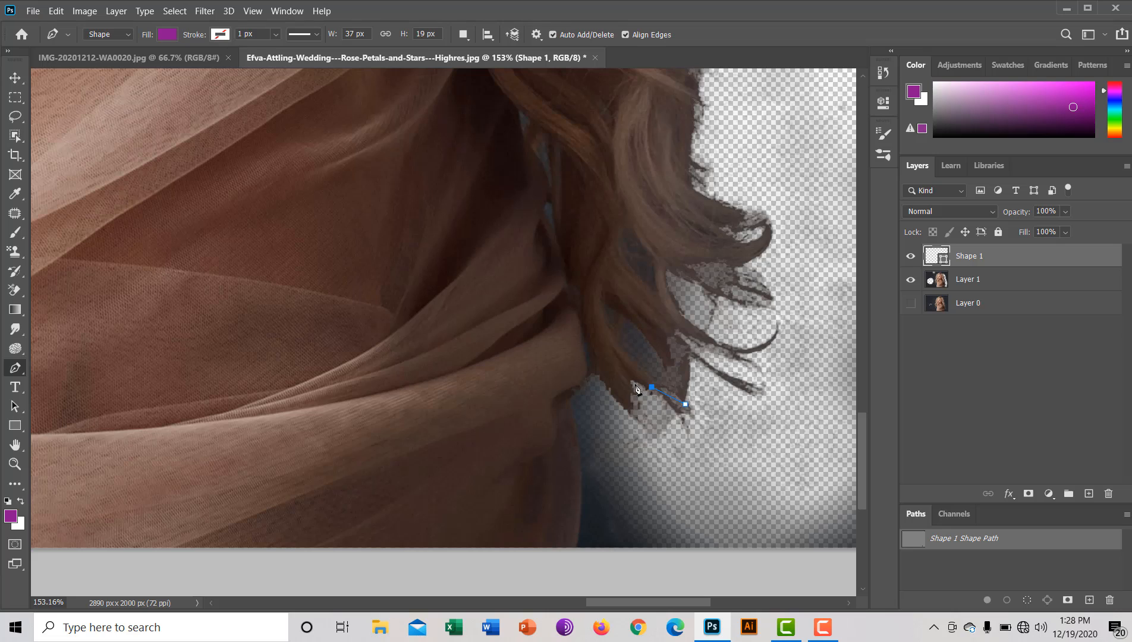
pyautogui.click(634, 406)
pyautogui.click(631, 415)
pyautogui.click(166, 36)
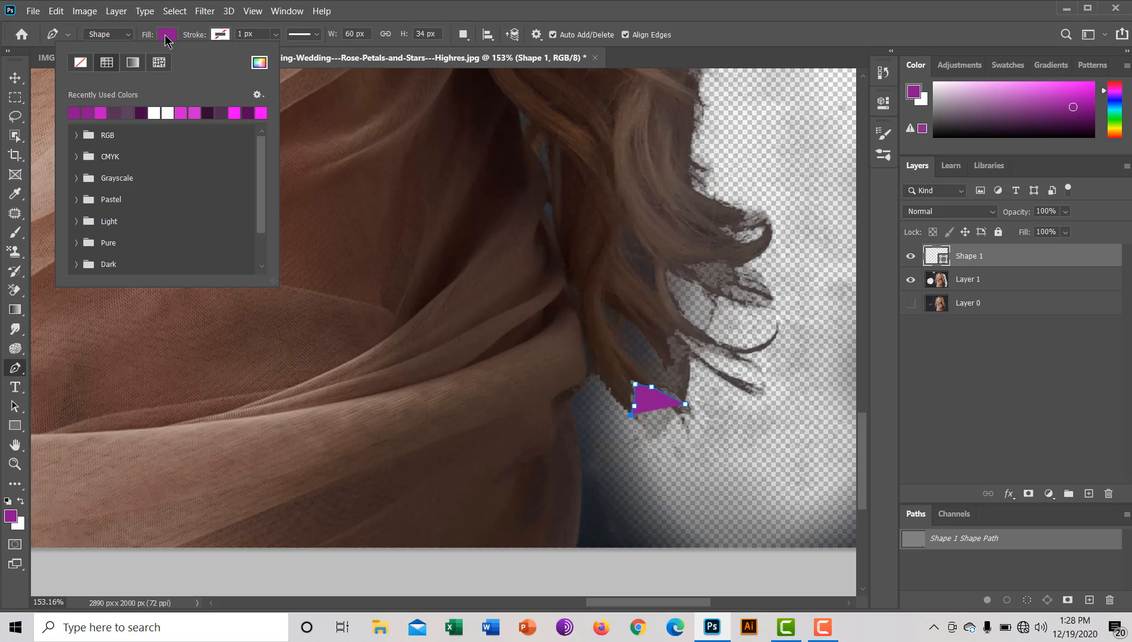
pyautogui.click(81, 63)
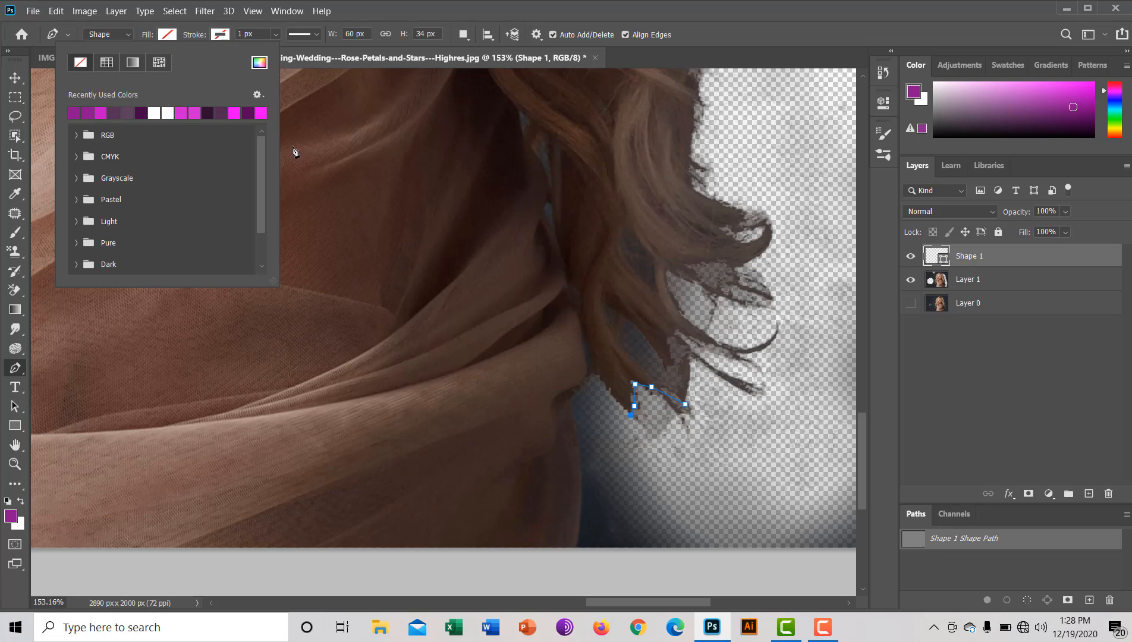
# - Continue the Pen path down the draped fabric's edge, around the image's lower corner, and close it at the hair tip
pyautogui.click(598, 377)
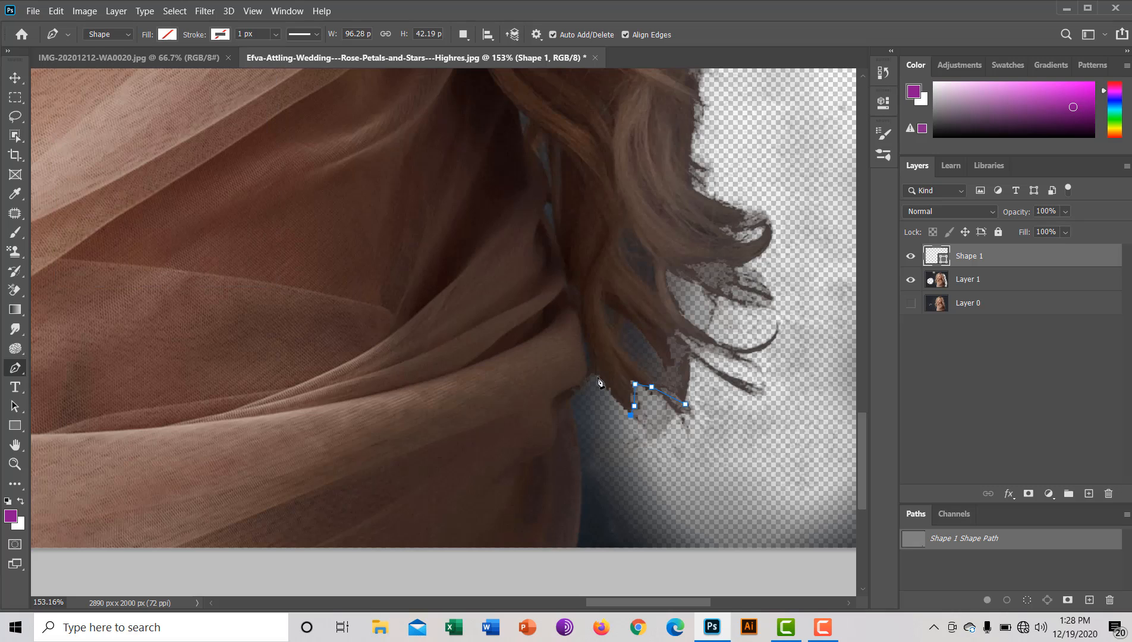
pyautogui.click(580, 384)
pyautogui.moveTo(585, 473); pyautogui.dragTo(582, 525)
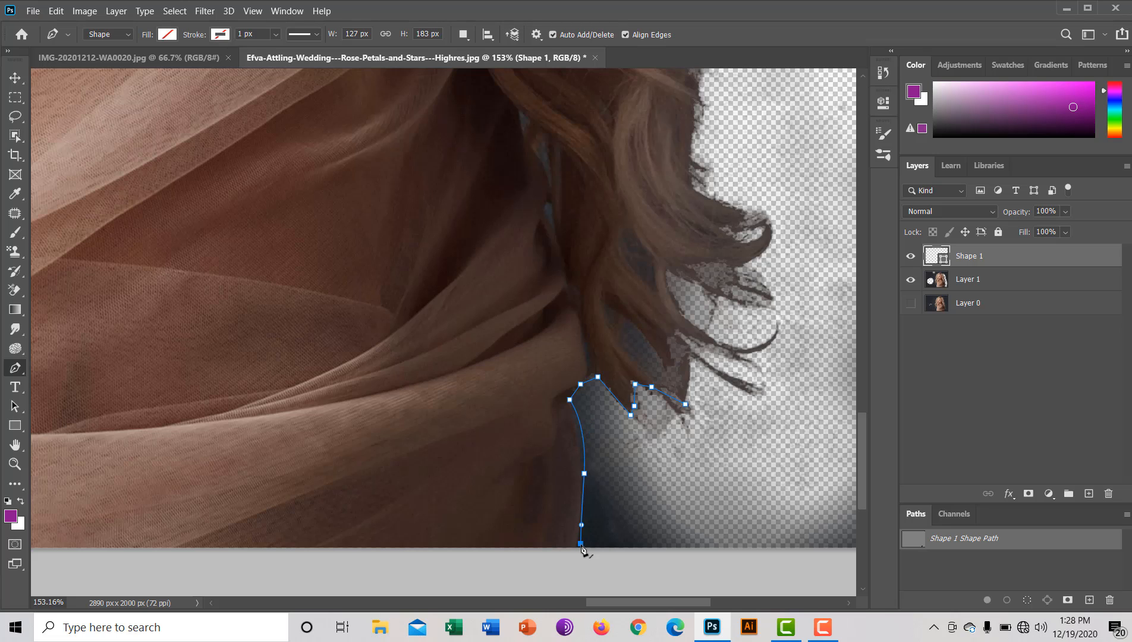
pyautogui.click(578, 552)
pyautogui.click(852, 562)
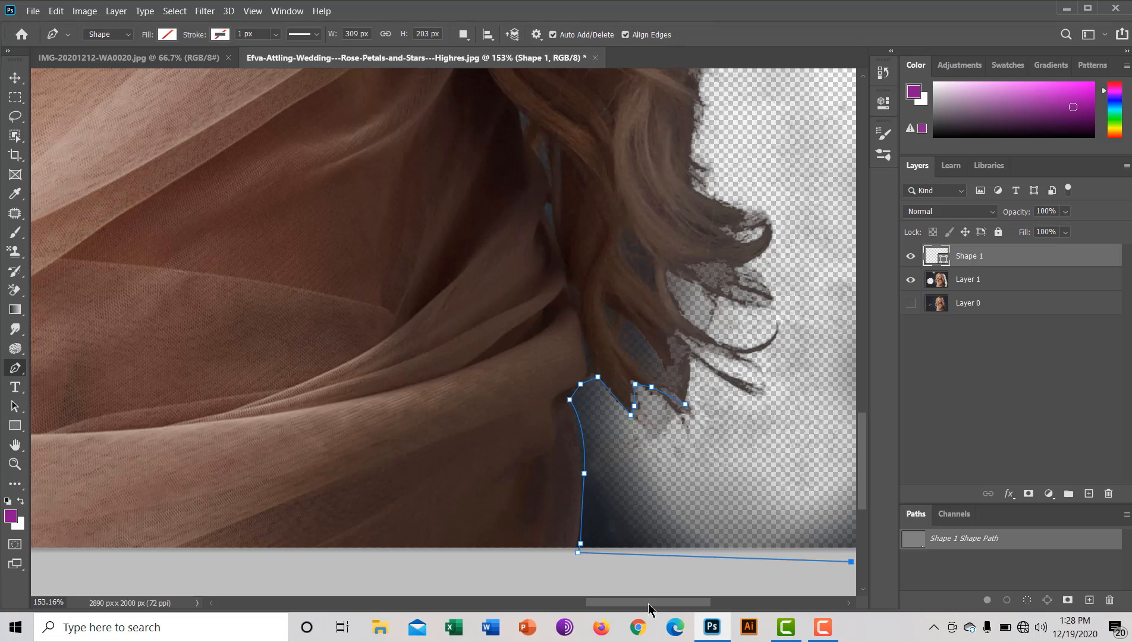
pyautogui.moveTo(648, 604); pyautogui.dragTo(681, 602)
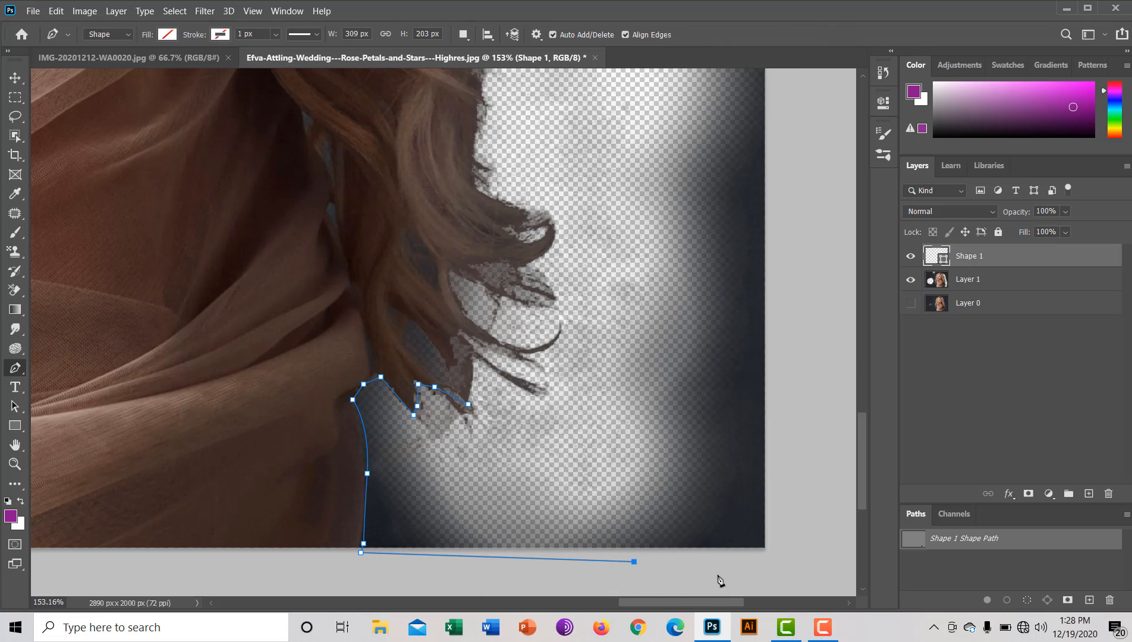
pyautogui.click(798, 570)
pyautogui.click(807, 318)
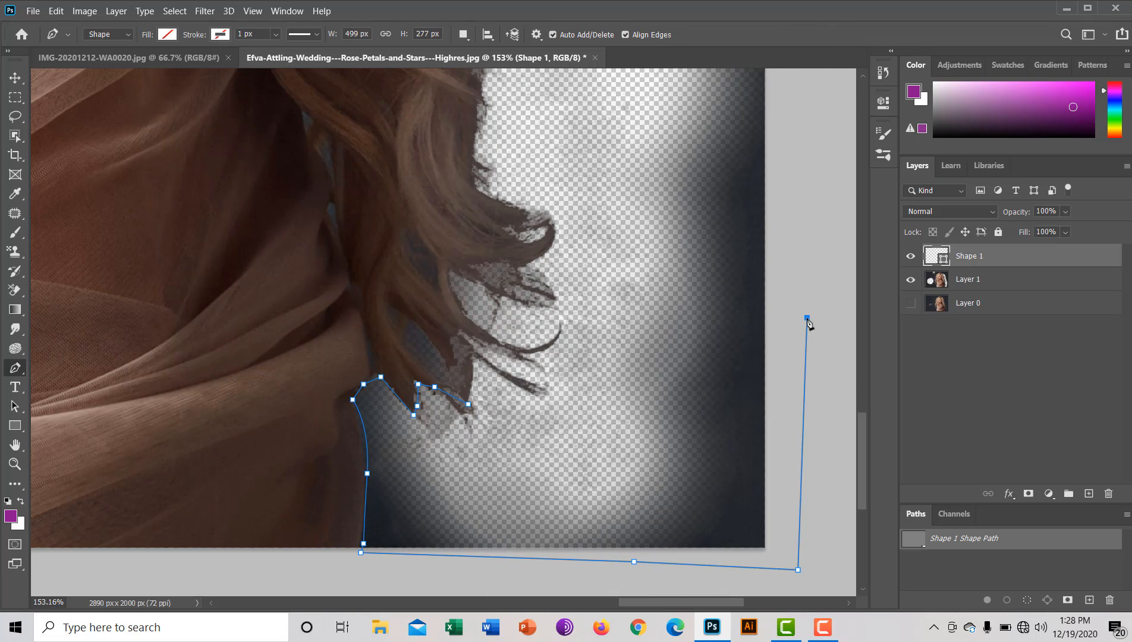
pyautogui.click(471, 406)
# - Load the Shape 1 path as a selection, delete that area from Layer 1 and clear the selection
pyautogui.press('Delete')
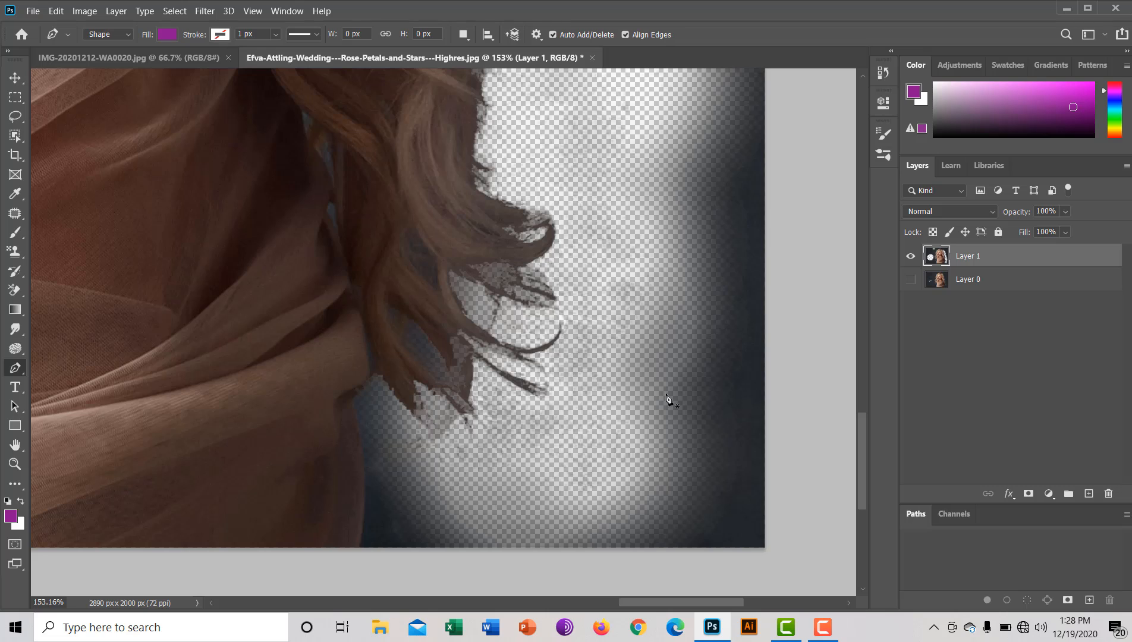
pyautogui.hotkey('ctrl', 'z')
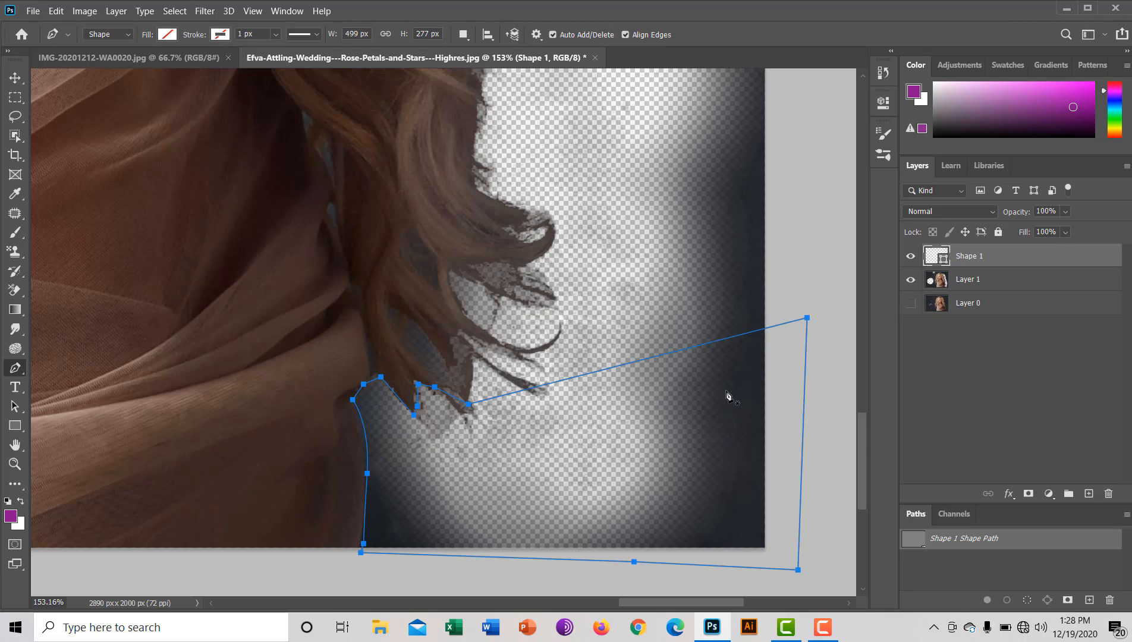
pyautogui.keyDown('ctrl'); pyautogui.click(913, 541); pyautogui.keyUp('ctrl')
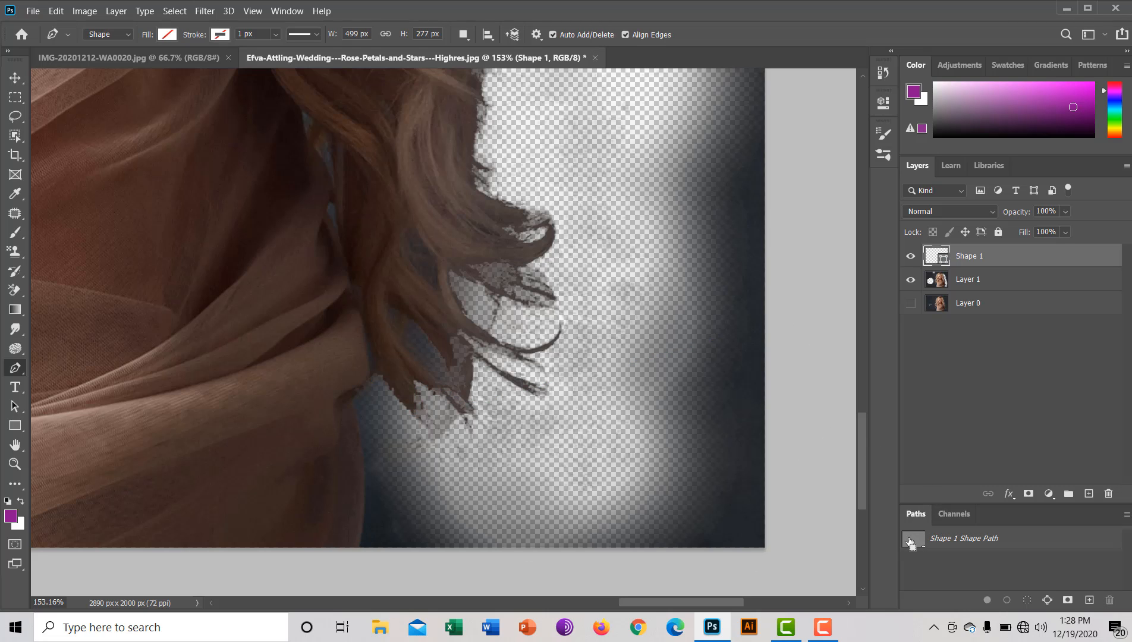
pyautogui.press('Delete')
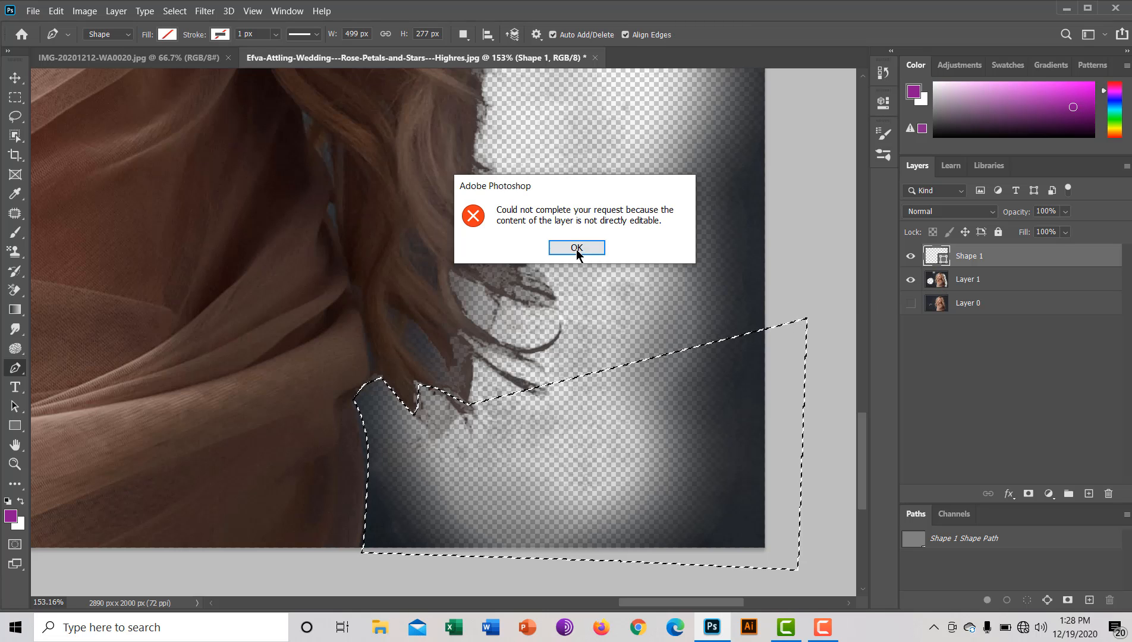
pyautogui.click(550, 246)
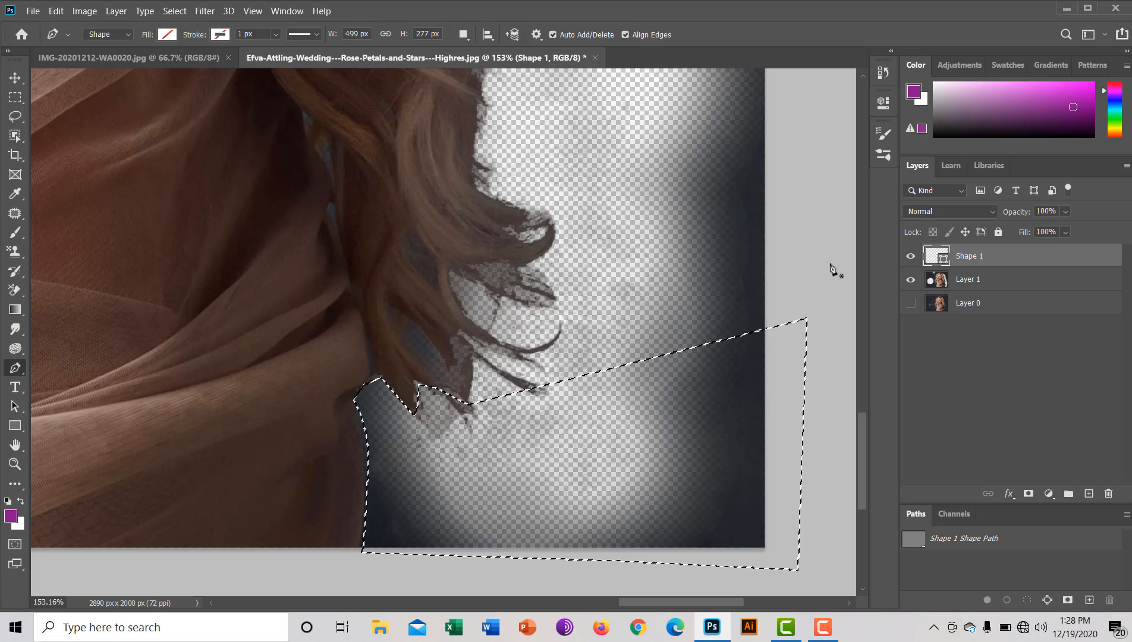
pyautogui.click(931, 280)
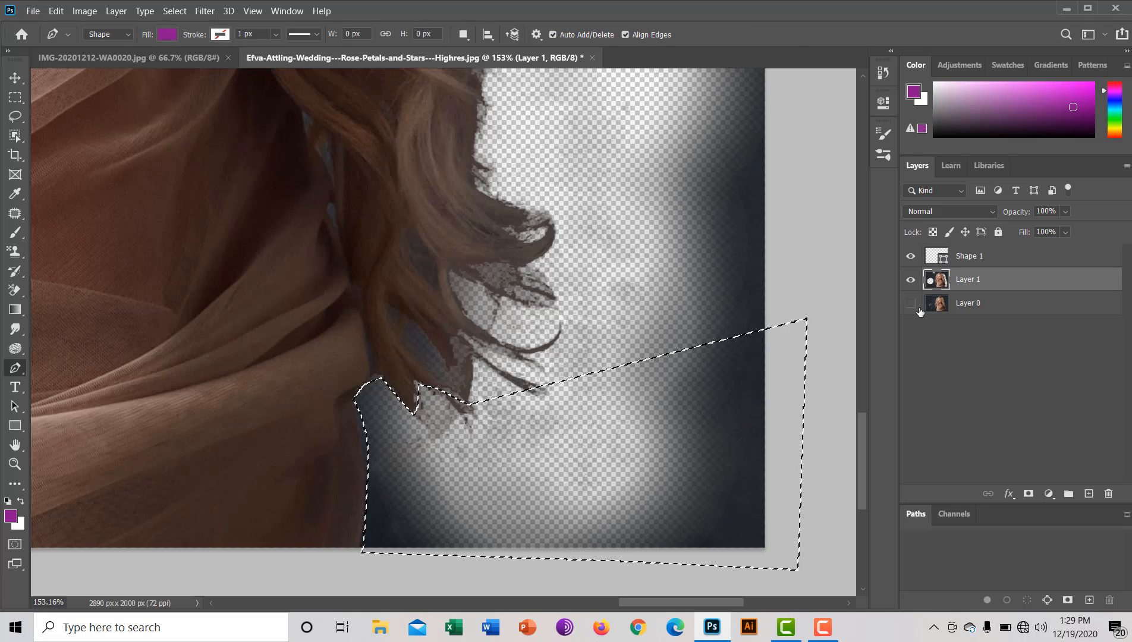
pyautogui.press('Delete')
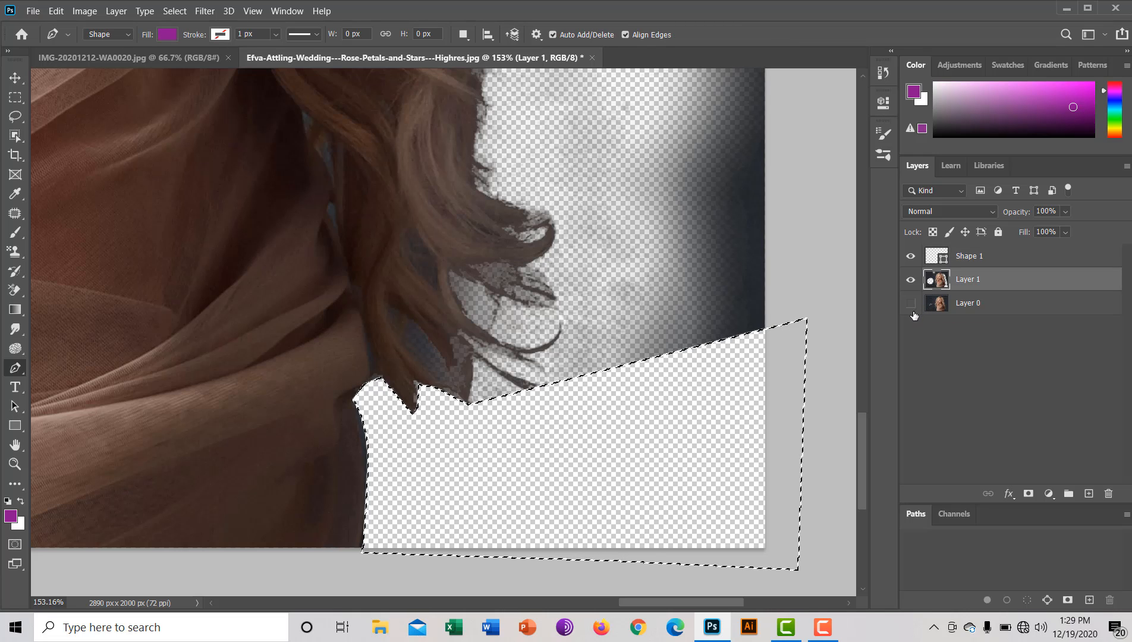
pyautogui.hotkey('ctrl', 'd')
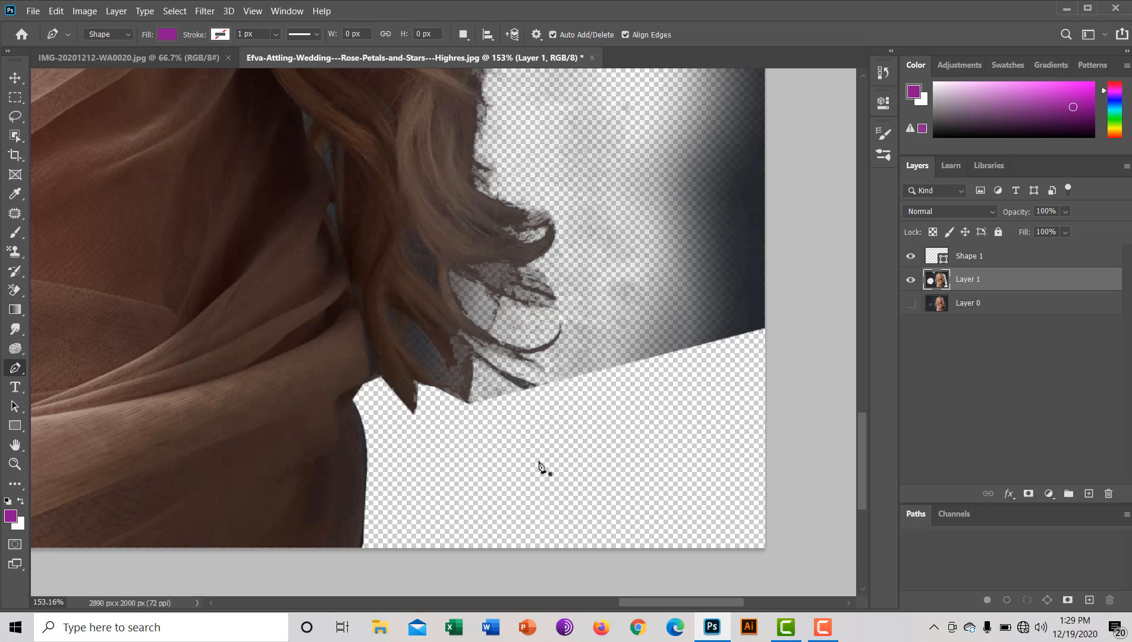
pyautogui.click(471, 401)
pyautogui.click(473, 357)
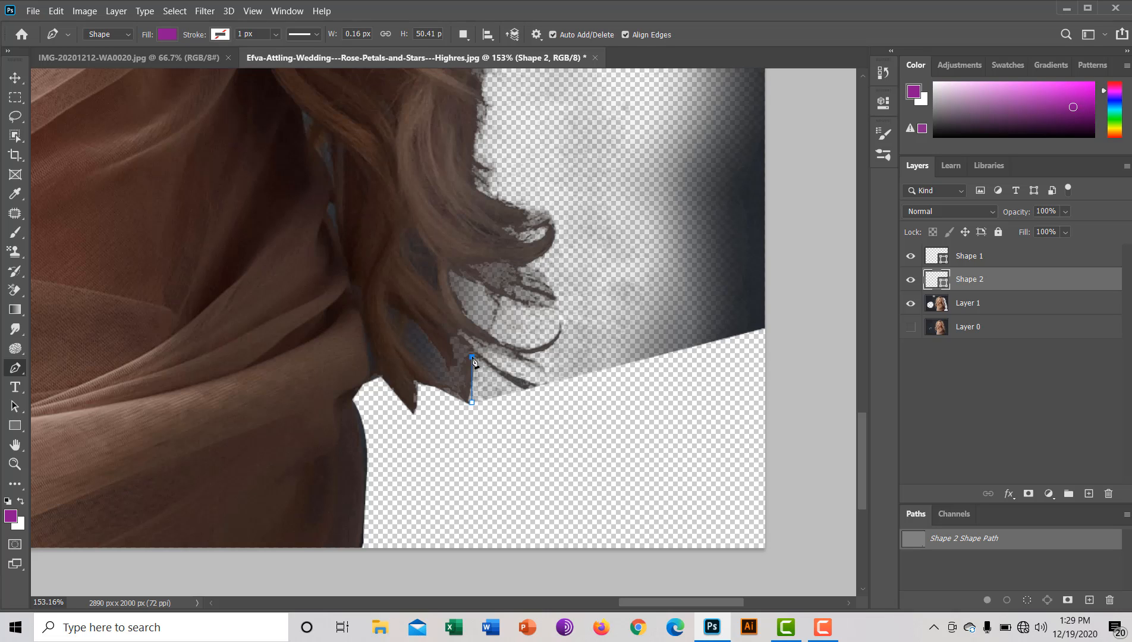
pyautogui.click(522, 389)
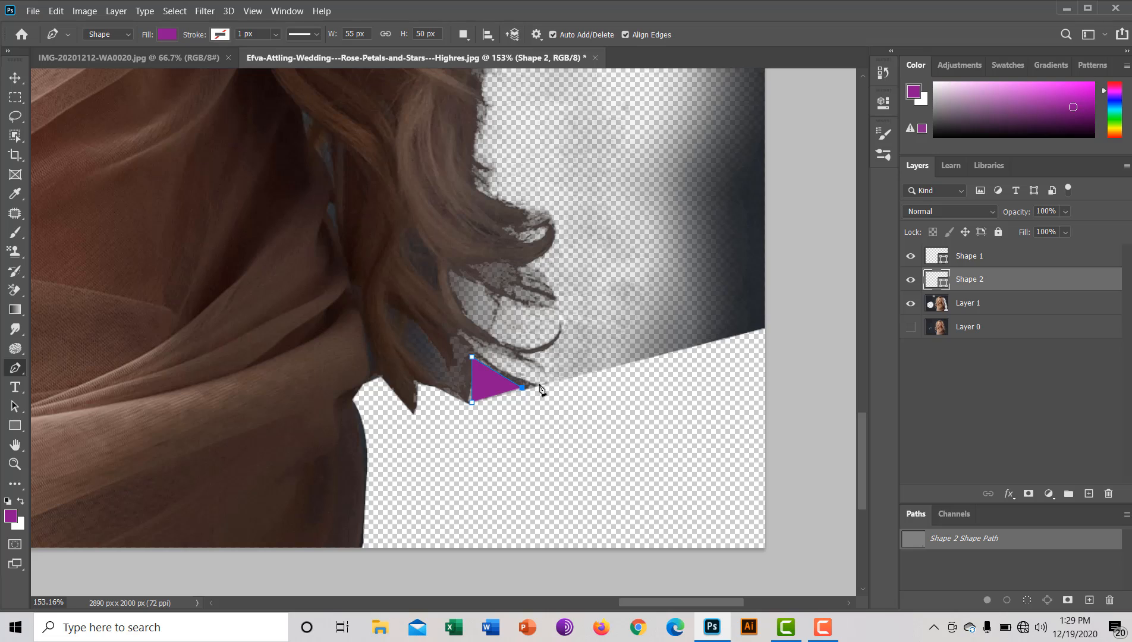
pyautogui.click(539, 385)
pyautogui.click(476, 343)
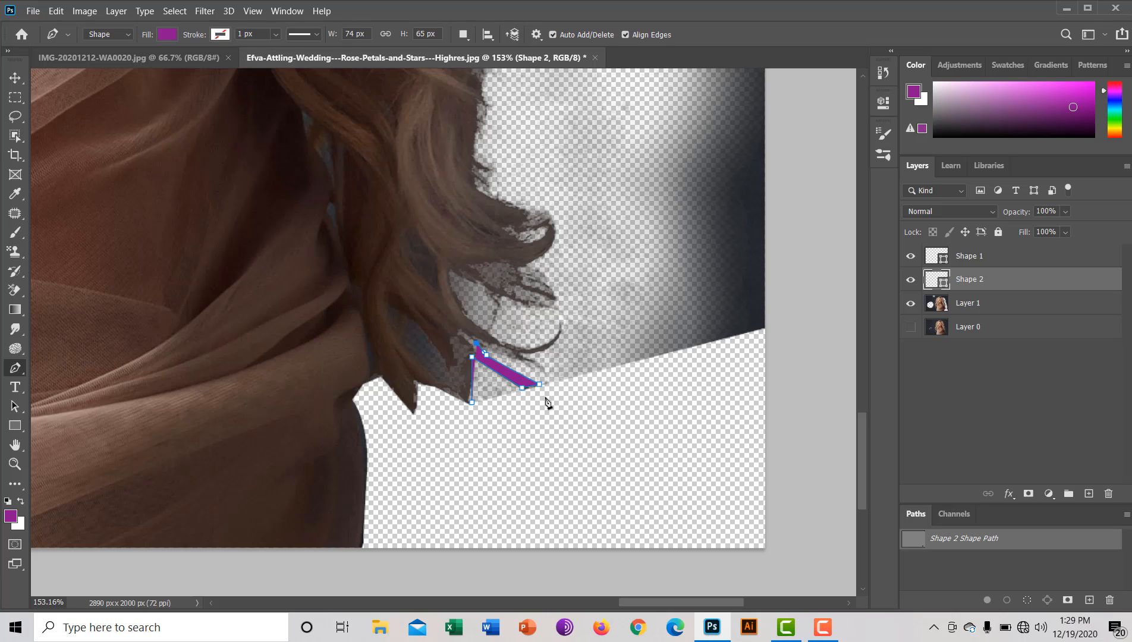
pyautogui.hotkey('ctrl', 'z')
pyautogui.hotkey('ctrl', 'z')
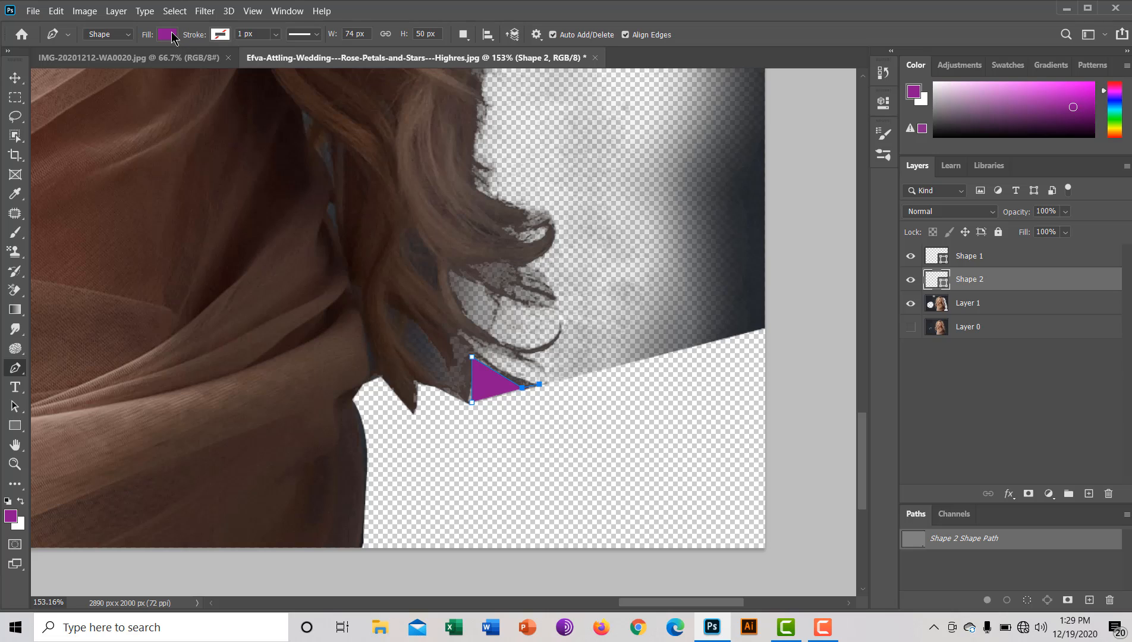
pyautogui.click(451, 441)
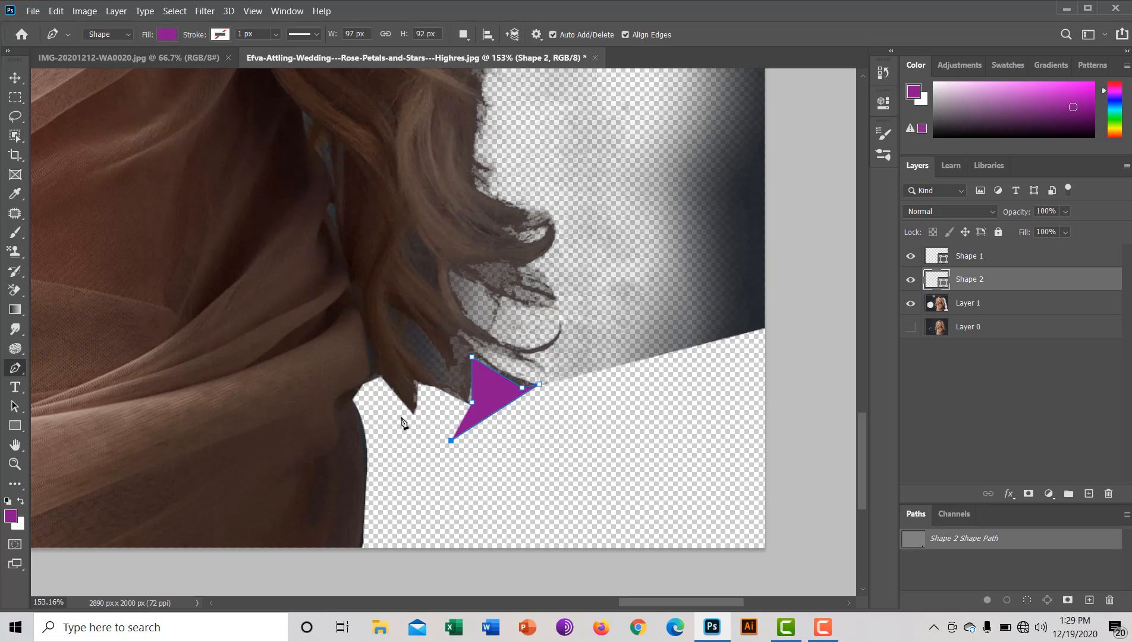
pyautogui.hotkey('ctrl', 'z')
pyautogui.hotkey('ctrl', 'z')
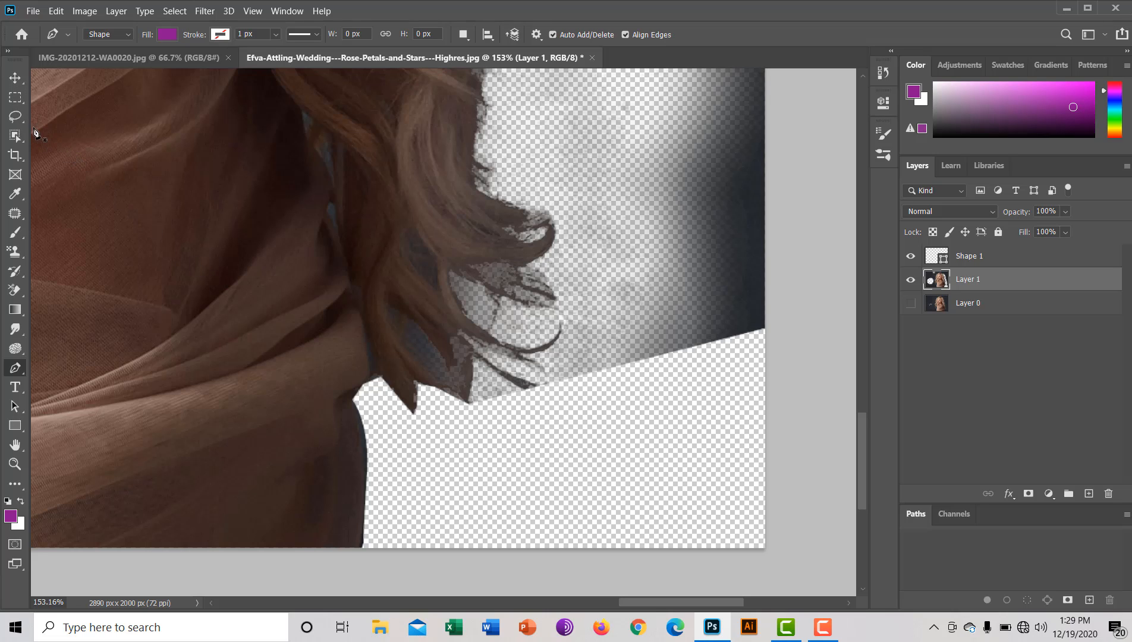
# - Lasso the small background gap between the lowest hair tips on Layer 1, delete it and clear the selection
pyautogui.click(15, 116)
pyautogui.moveTo(510, 470)
pyautogui.mouseDown()
pyautogui.moveTo(515, 410)
pyautogui.moveTo(572, 449)
pyautogui.moveTo(519, 434)
pyautogui.moveTo(497, 393)
pyautogui.mouseUp()
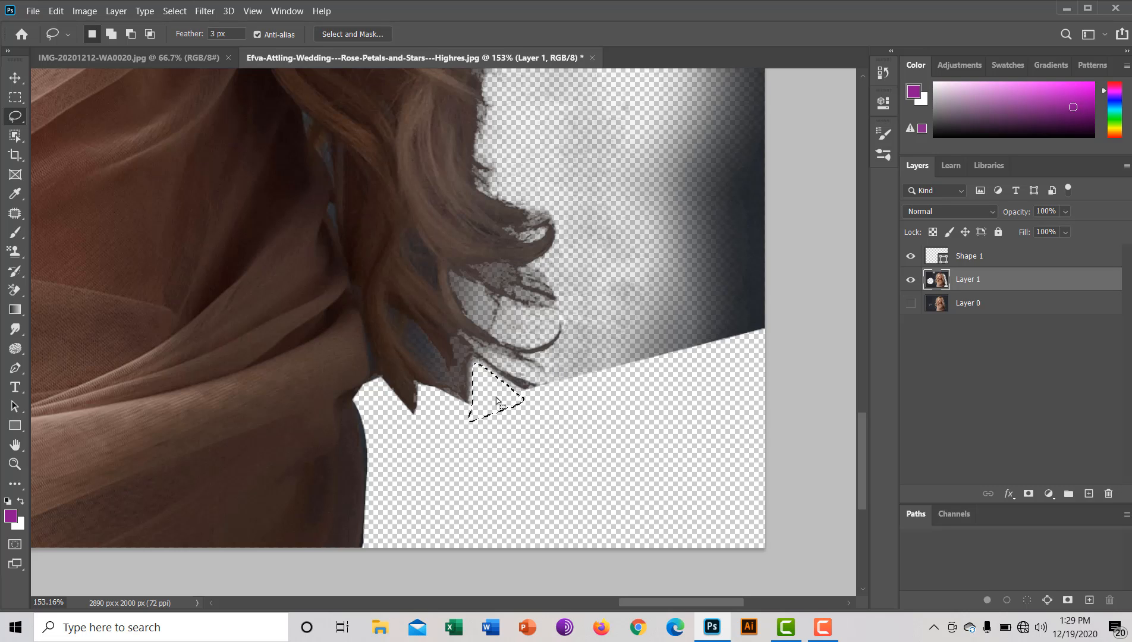
pyautogui.press('Delete')
pyautogui.hotkey('ctrl', 'd')
# - Lasso the remaining dark background beyond the earring-side hair up to the image's upper edge, delete it and clear the selection
pyautogui.scroll(-5, 662, 445)
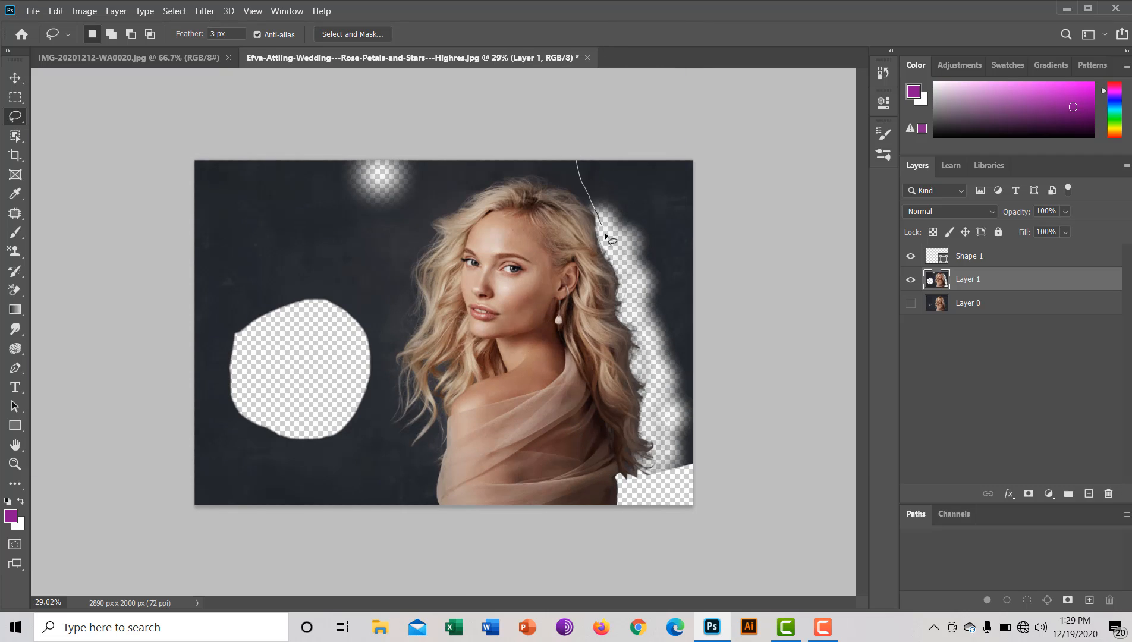
pyautogui.moveTo(606, 236)
pyautogui.mouseDown()
pyautogui.moveTo(657, 356)
pyautogui.moveTo(666, 491)
pyautogui.moveTo(841, 479)
pyautogui.moveTo(720, 156)
pyautogui.moveTo(647, 118)
pyautogui.moveTo(550, 124)
pyautogui.mouseUp()
pyautogui.press('Delete')
pyautogui.hotkey('ctrl', 'd')
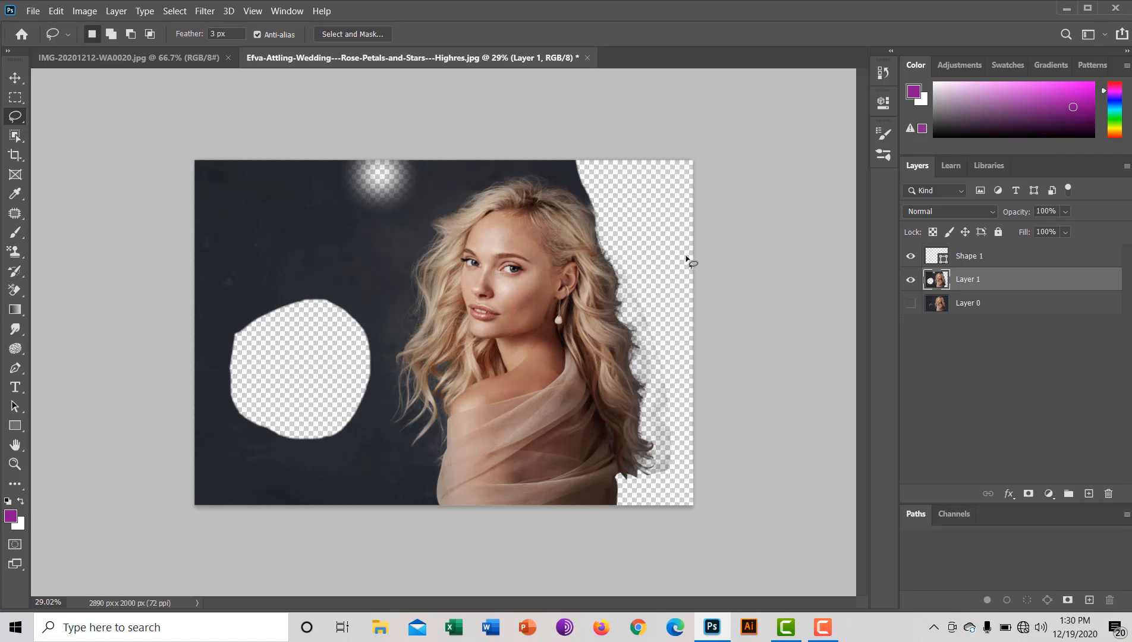
# - Lasso the grey haze beside the earring-side hair on Layer 1, shift the selections against the hair edge, delete the haze and deselect
pyautogui.scroll(5, 678, 226)
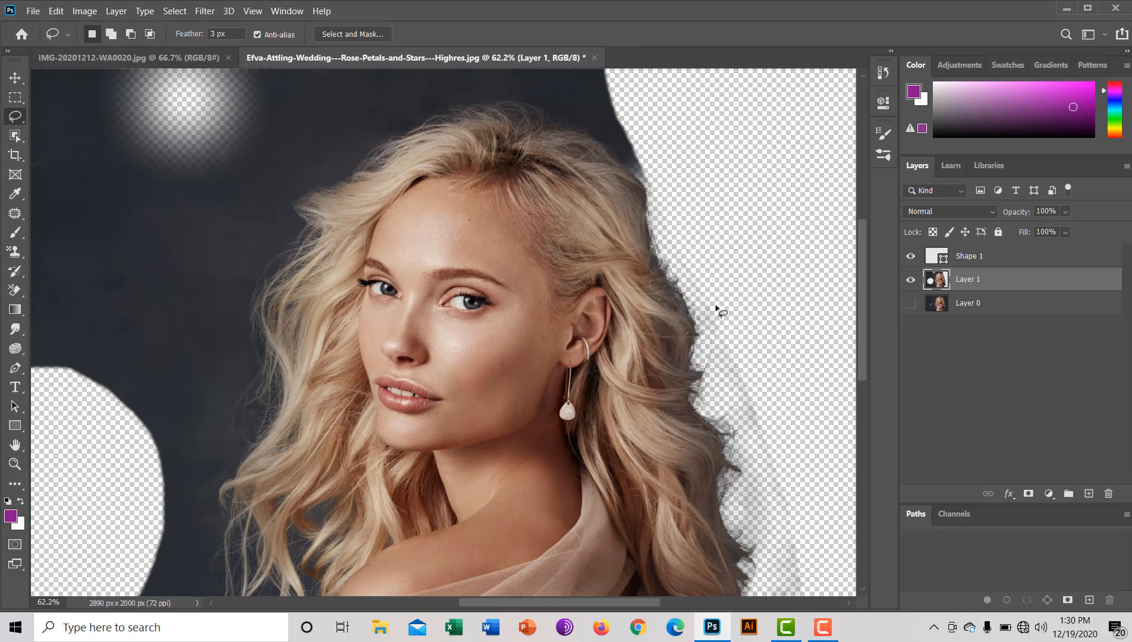
pyautogui.moveTo(689, 266)
pyautogui.mouseDown()
pyautogui.moveTo(760, 519)
pyautogui.moveTo(809, 535)
pyautogui.moveTo(803, 394)
pyautogui.moveTo(760, 259)
pyautogui.mouseUp()
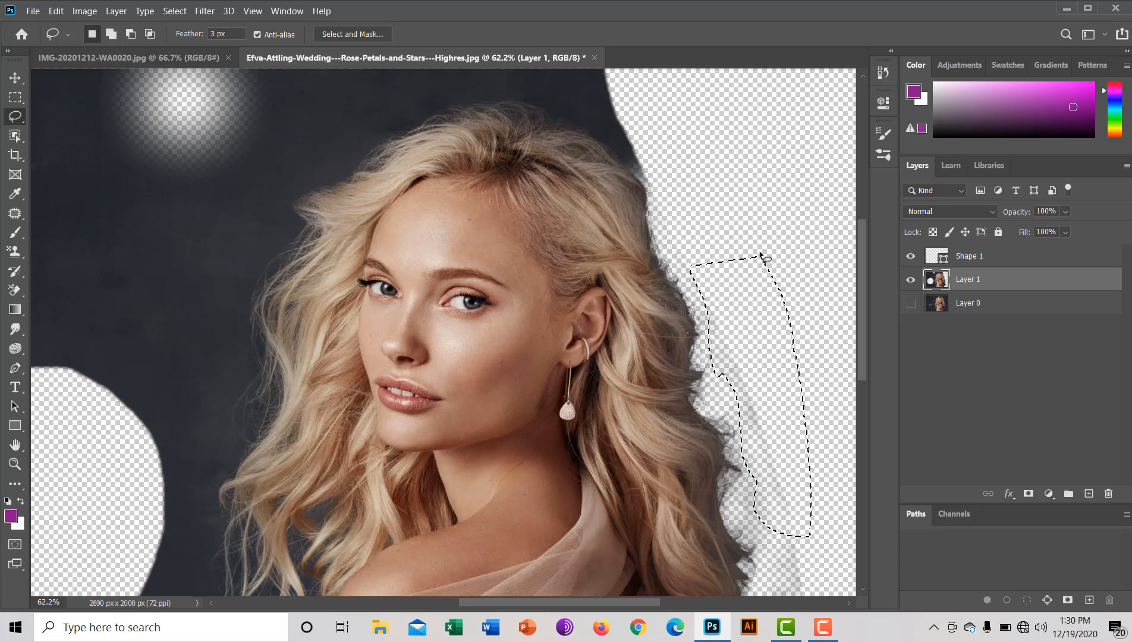
pyautogui.moveTo(782, 418); pyautogui.dragTo(772, 415)
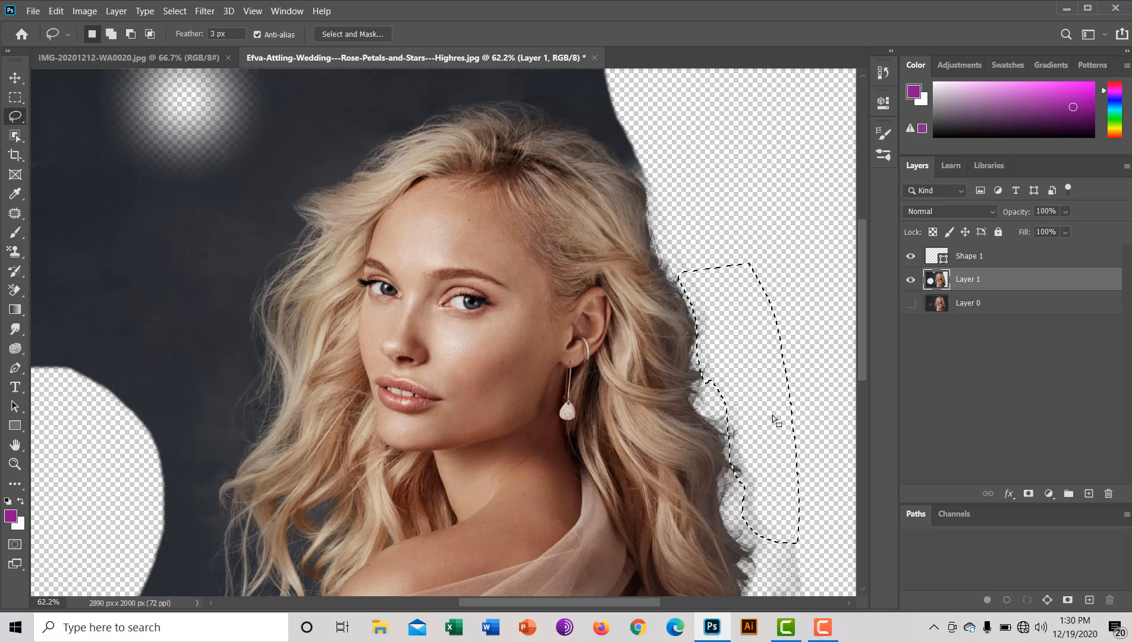
pyautogui.click(776, 138)
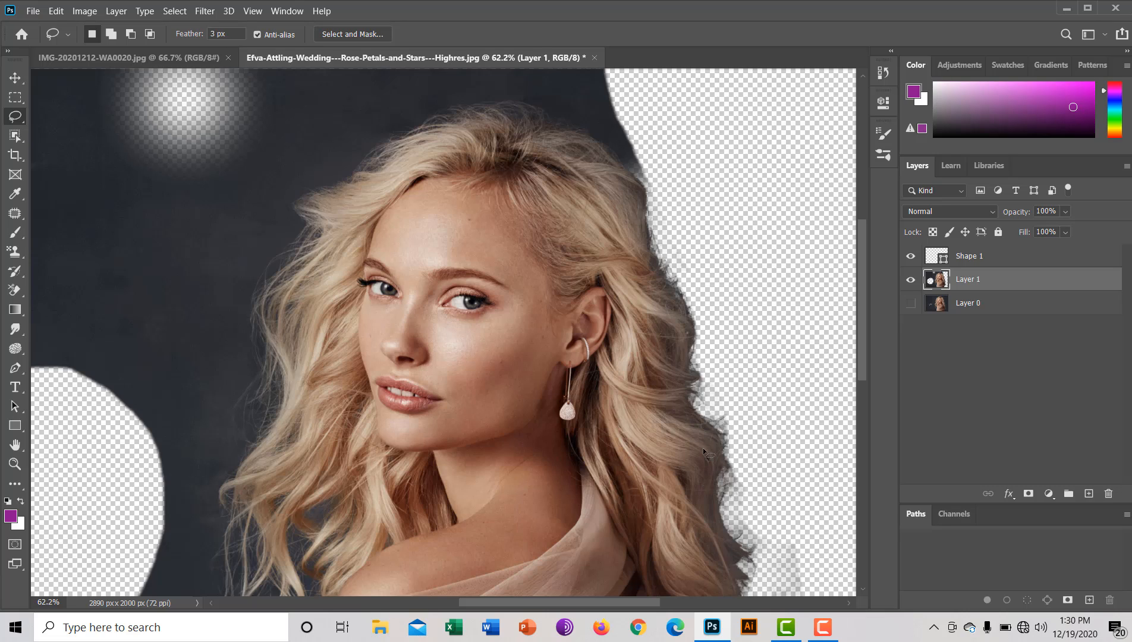
pyautogui.moveTo(715, 418)
pyautogui.mouseDown()
pyautogui.moveTo(770, 392)
pyautogui.moveTo(761, 344)
pyautogui.mouseUp()
pyautogui.moveTo(732, 401); pyautogui.dragTo(722, 403)
pyautogui.click(792, 292)
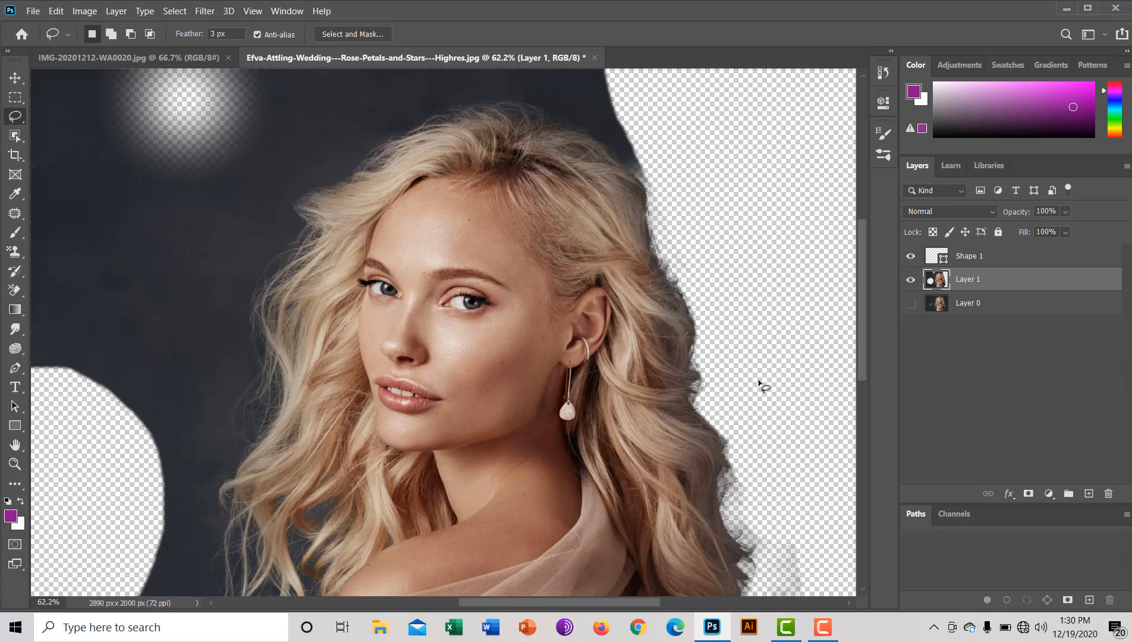
# - Lasso the tall band of grey haze beyond the lower earring-side hair on Layer 1, delete it and clear the selection
pyautogui.scroll(5, 815, 336)
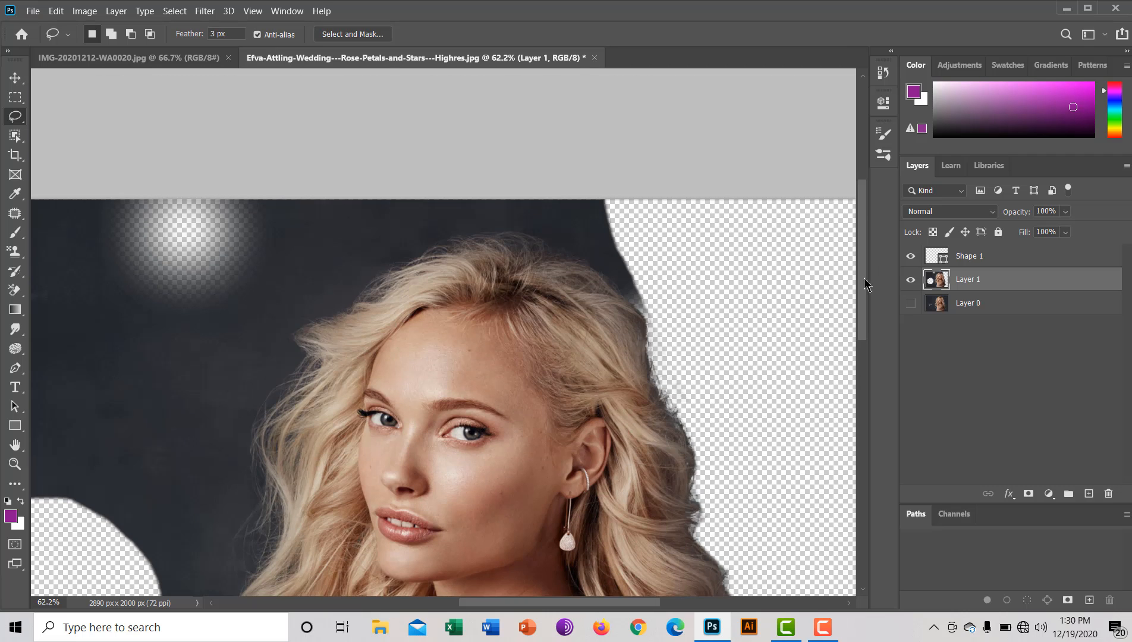
pyautogui.scroll(-15, 862, 297)
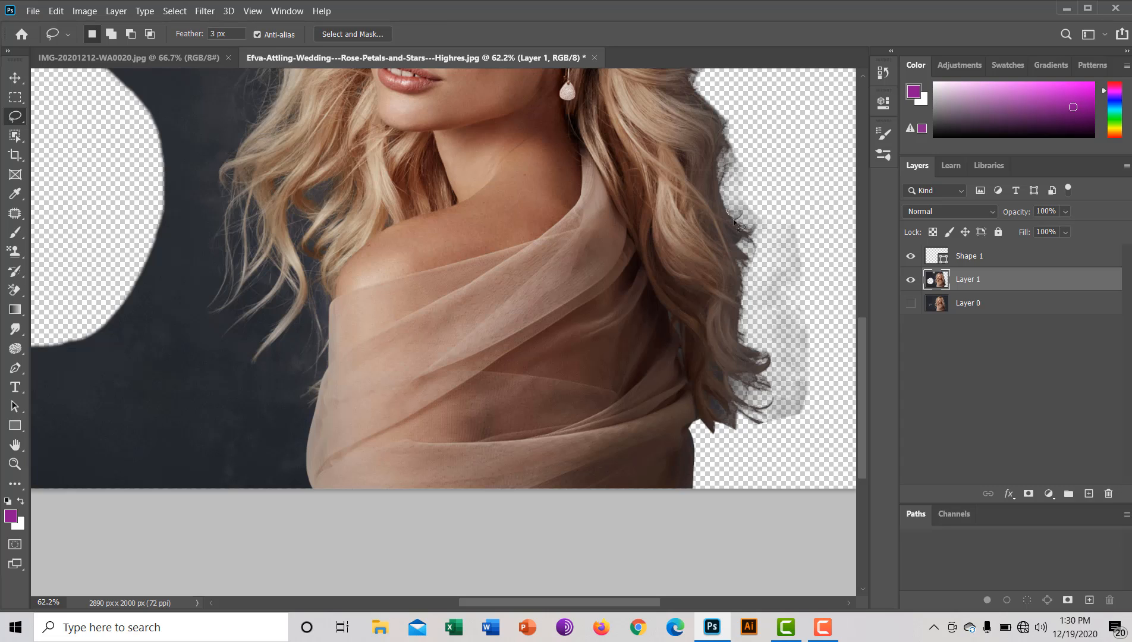
pyautogui.moveTo(774, 244)
pyautogui.mouseDown()
pyautogui.moveTo(776, 281)
pyautogui.moveTo(747, 333)
pyautogui.moveTo(760, 333)
pyautogui.moveTo(764, 356)
pyautogui.mouseUp()
pyautogui.moveTo(789, 397)
pyautogui.mouseDown()
pyautogui.moveTo(775, 437)
pyautogui.moveTo(784, 449)
pyautogui.moveTo(823, 375)
pyautogui.moveTo(801, 208)
pyautogui.mouseUp()
pyautogui.press('Delete')
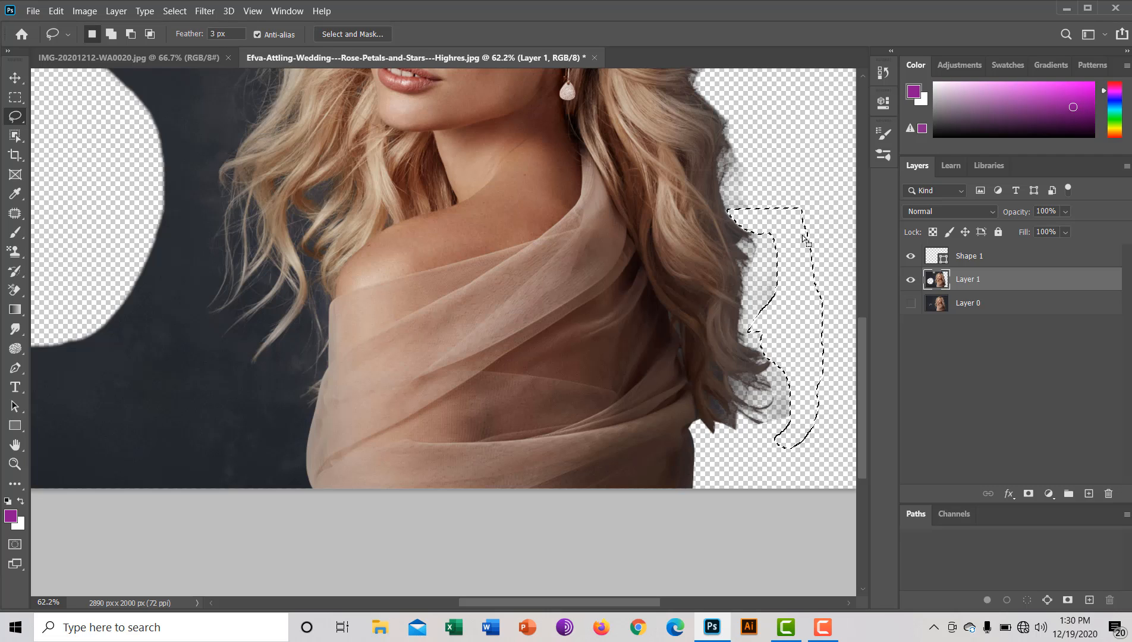
pyautogui.click(803, 241)
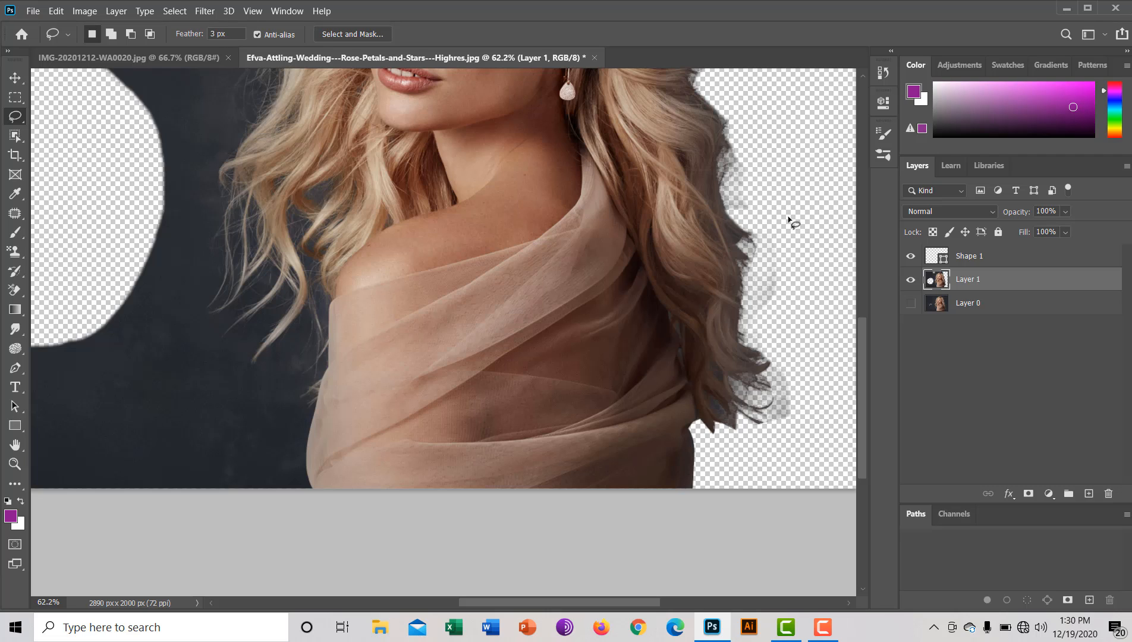
# - Delete the two leftover haze patches right beside the lower hair waves and tips with Lasso selections, clearing each selection
pyautogui.moveTo(789, 218)
pyautogui.mouseDown()
pyautogui.moveTo(777, 275)
pyautogui.moveTo(793, 293)
pyautogui.moveTo(820, 293)
pyautogui.moveTo(815, 233)
pyautogui.moveTo(766, 286)
pyautogui.mouseUp()
pyautogui.click(792, 254)
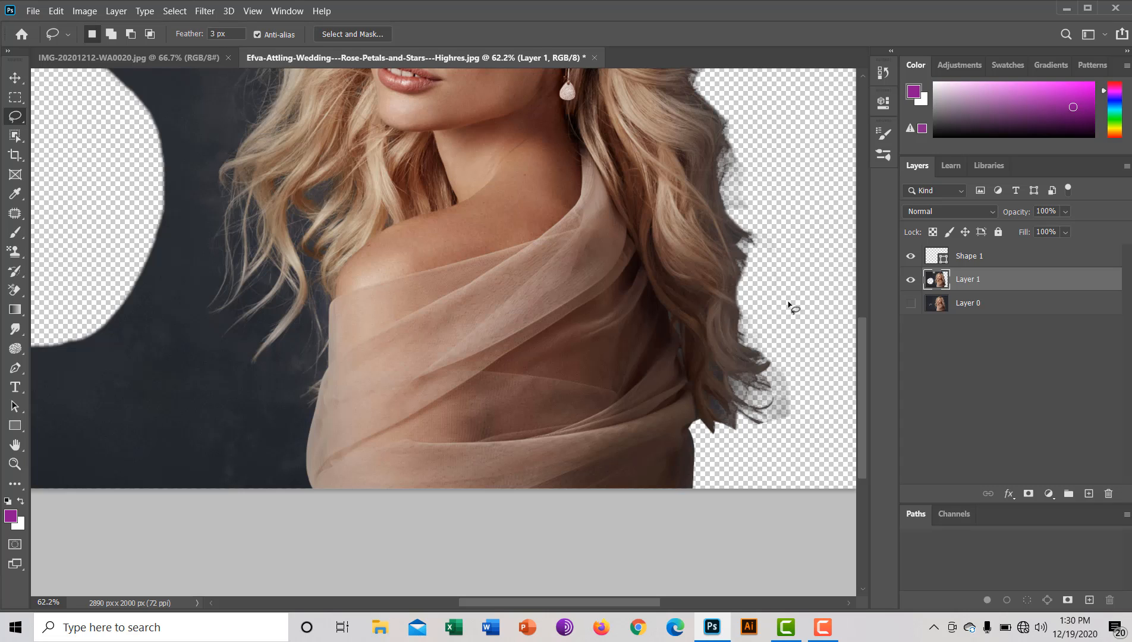
pyautogui.moveTo(750, 392)
pyautogui.mouseDown()
pyautogui.moveTo(767, 420)
pyautogui.moveTo(781, 417)
pyautogui.moveTo(826, 380)
pyautogui.moveTo(816, 346)
pyautogui.mouseUp()
pyautogui.moveTo(793, 388)
pyautogui.mouseDown()
pyautogui.moveTo(826, 393)
pyautogui.moveTo(807, 389)
pyautogui.mouseUp()
pyautogui.click(795, 304)
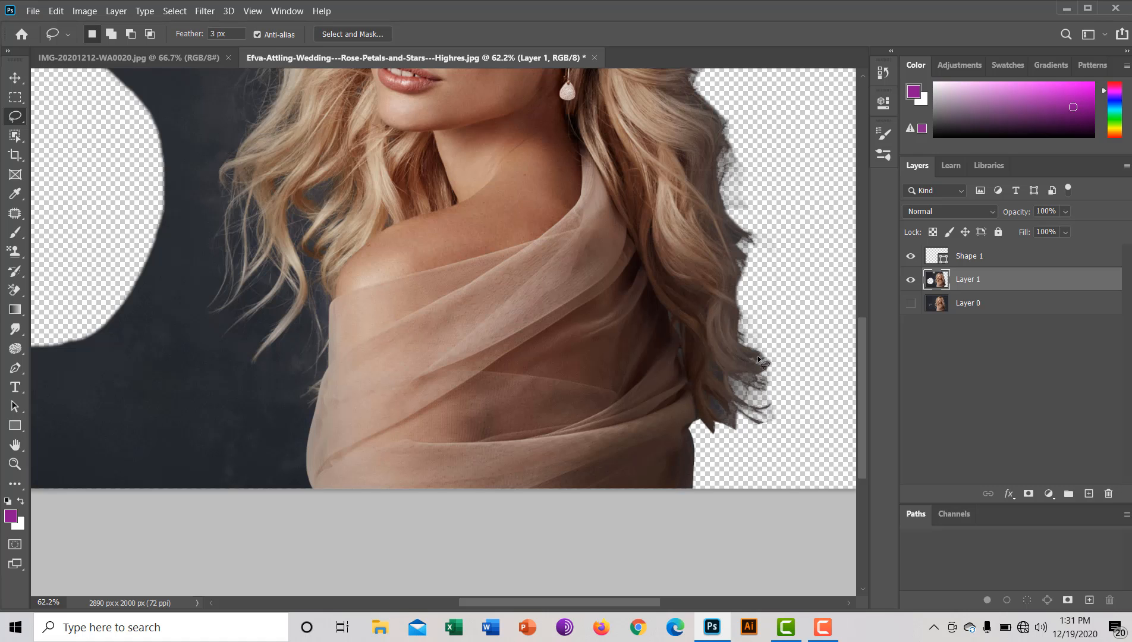
# - Lasso the dark gap between the lower hair tips, delete it, shift the selection further into the gap, delete again and deselect
pyautogui.moveTo(817, 377); pyautogui.dragTo(833, 392)
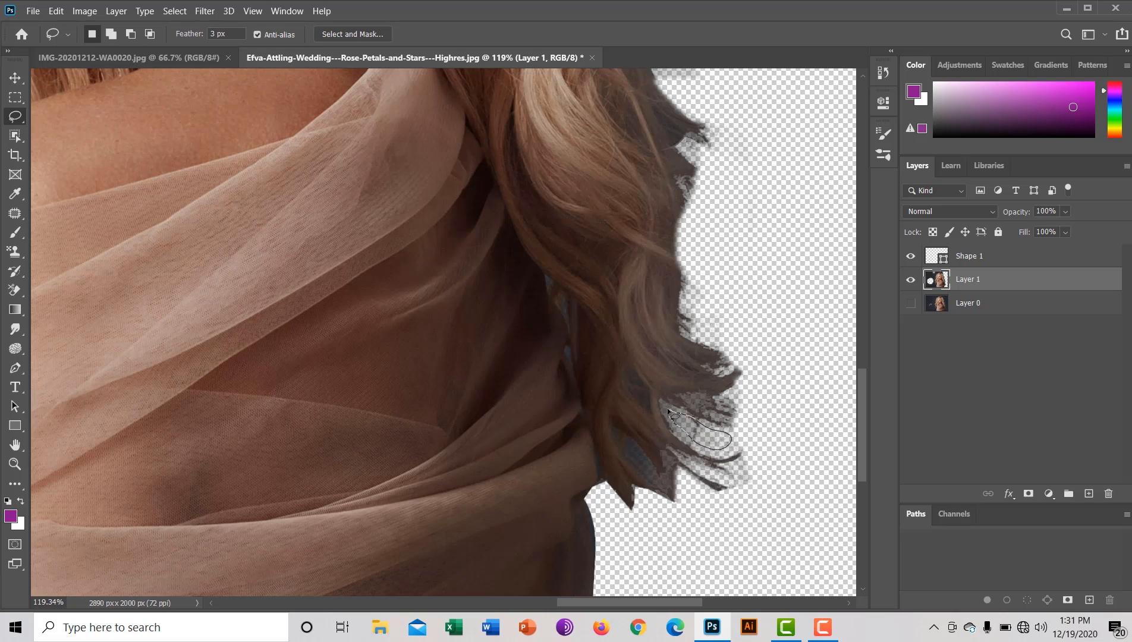
pyautogui.moveTo(668, 411); pyautogui.dragTo(670, 412)
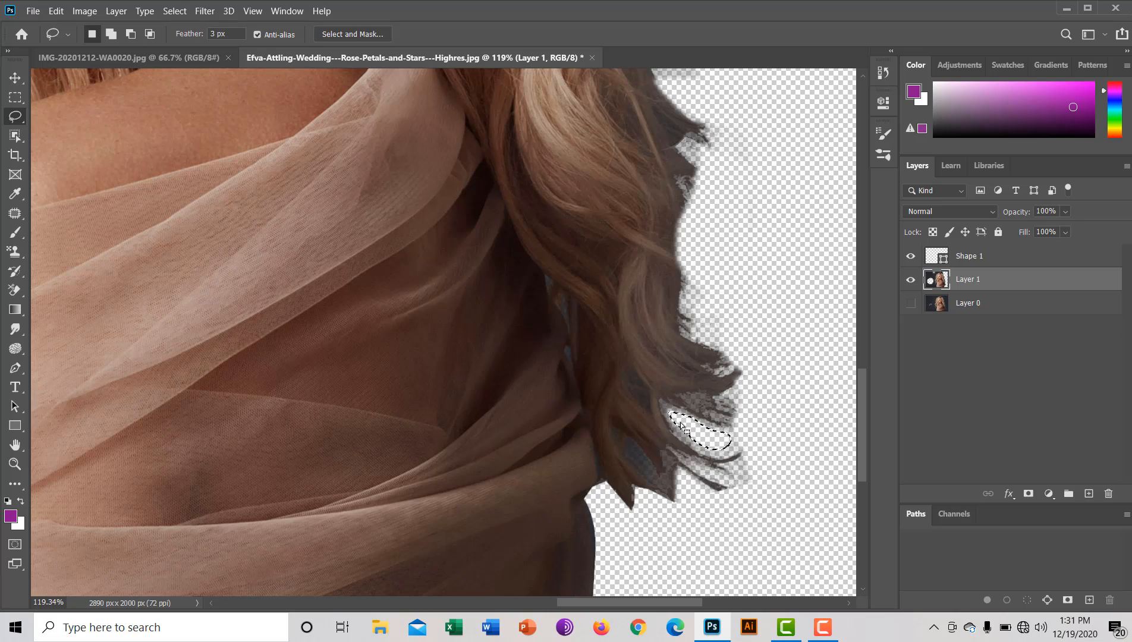
pyautogui.moveTo(697, 429); pyautogui.dragTo(690, 420)
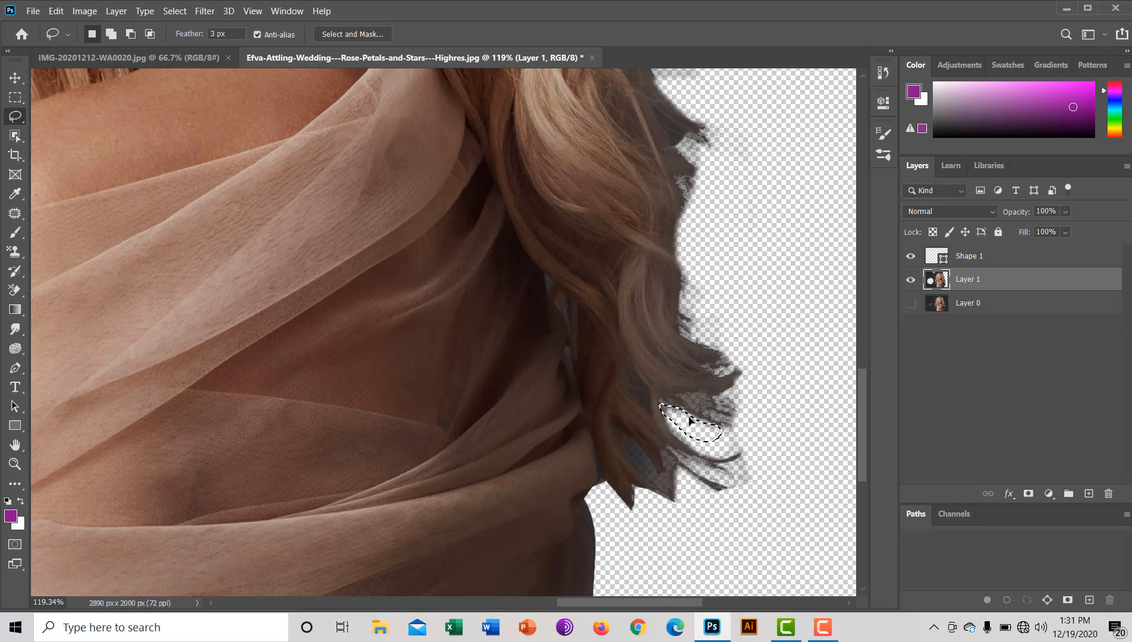
pyautogui.click(783, 427)
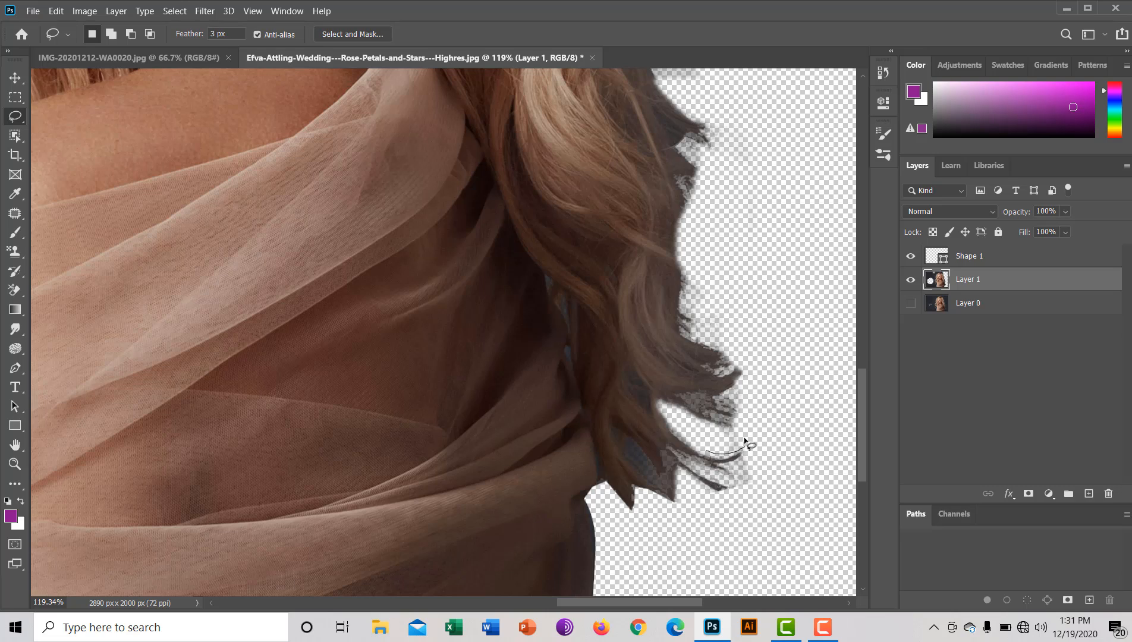
# - Lasso the grey residue around the two thin lowest hair strands on Layer 1, delete it and clear the selection
pyautogui.moveTo(712, 438); pyautogui.dragTo(707, 439)
pyautogui.moveTo(750, 493)
pyautogui.mouseDown()
pyautogui.moveTo(772, 451)
pyautogui.moveTo(744, 476)
pyautogui.mouseUp()
pyautogui.press('Delete')
pyautogui.hotkey('ctrl', 'd')
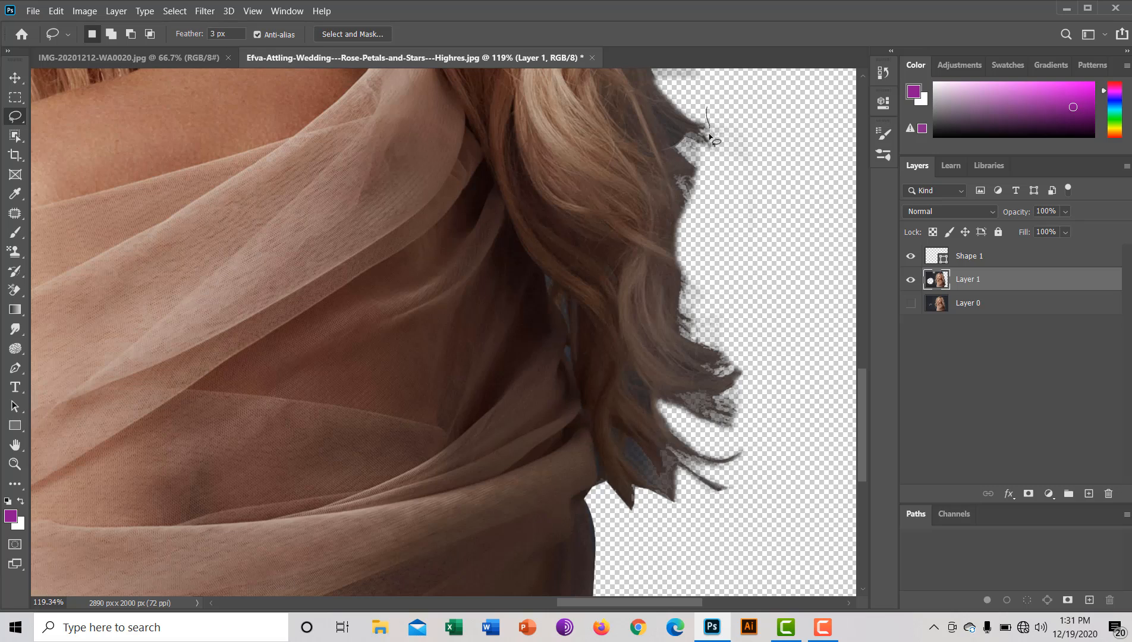
# - Trim the residue around the pointed hair tip above the lowest waves, including the notch beneath it, with Lasso selections and deletions
pyautogui.moveTo(715, 169)
pyautogui.mouseDown()
pyautogui.moveTo(746, 186)
pyautogui.moveTo(790, 144)
pyautogui.moveTo(771, 81)
pyautogui.mouseUp()
pyautogui.moveTo(707, 171)
pyautogui.mouseDown()
pyautogui.moveTo(720, 201)
pyautogui.moveTo(767, 182)
pyautogui.moveTo(733, 143)
pyautogui.moveTo(710, 171)
pyautogui.mouseUp()
pyautogui.moveTo(726, 254); pyautogui.dragTo(735, 244)
pyautogui.moveTo(752, 285)
pyautogui.mouseDown()
pyautogui.moveTo(740, 284)
pyautogui.moveTo(692, 157)
pyautogui.mouseUp()
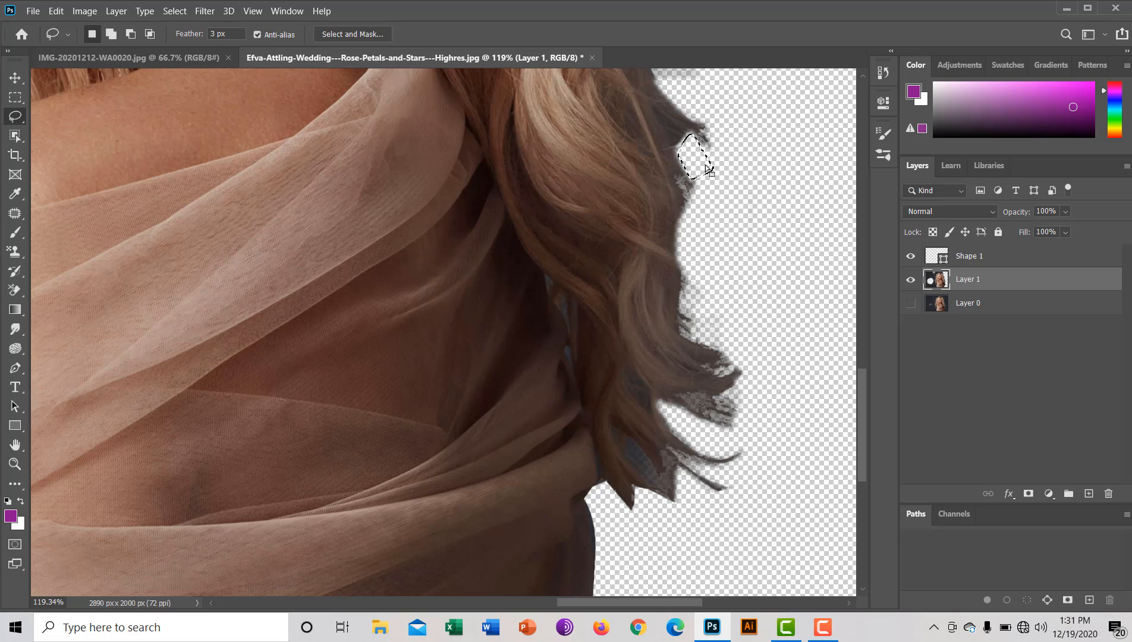
pyautogui.click(750, 230)
pyautogui.moveTo(707, 107)
pyautogui.mouseDown()
pyautogui.moveTo(693, 139)
pyautogui.moveTo(709, 174)
pyautogui.moveTo(757, 145)
pyautogui.mouseUp()
pyautogui.moveTo(776, 227); pyautogui.dragTo(777, 232)
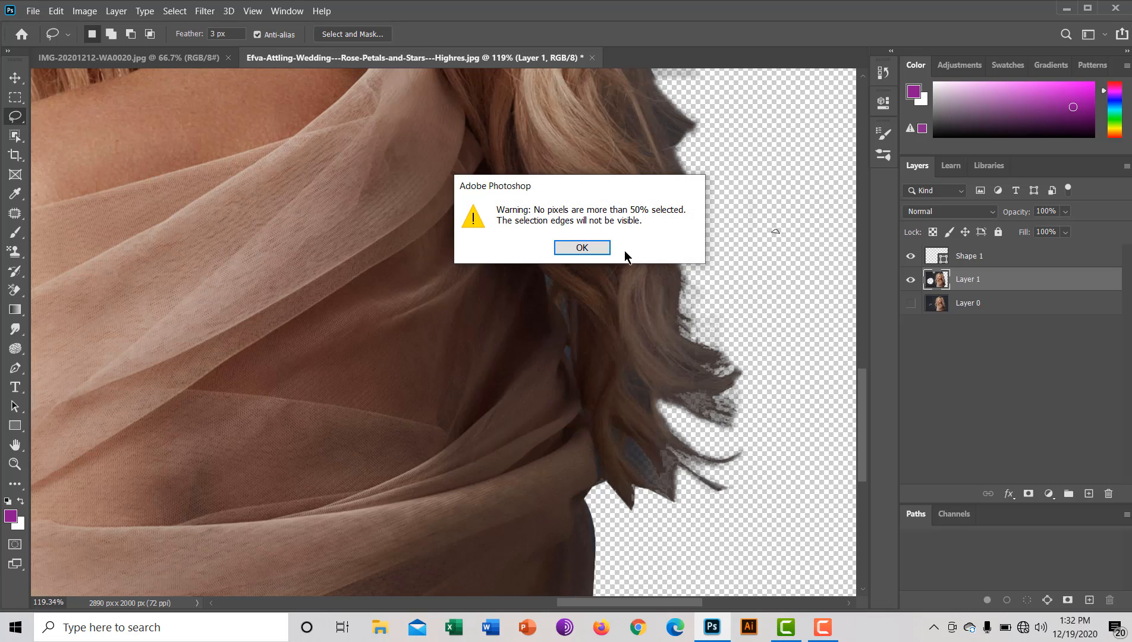
pyautogui.click(581, 247)
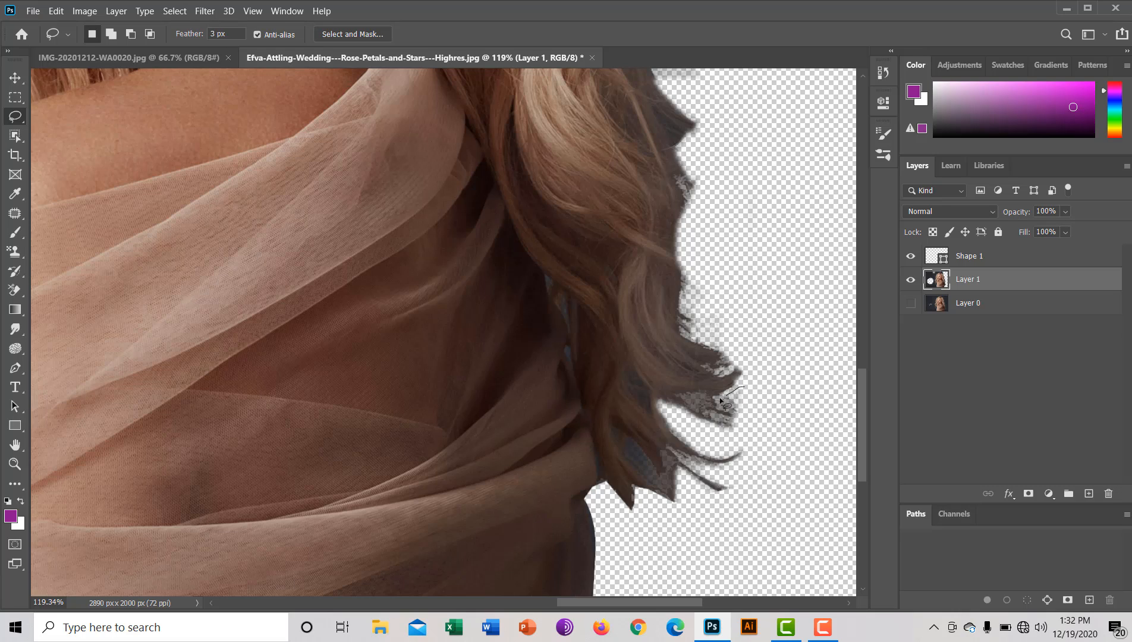
# - Lasso the ragged dark remnant under the curled hair tip, delete it and clear the selection
pyautogui.moveTo(699, 436)
pyautogui.mouseDown()
pyautogui.moveTo(734, 451)
pyautogui.moveTo(760, 446)
pyautogui.moveTo(779, 400)
pyautogui.moveTo(718, 421)
pyautogui.mouseUp()
pyautogui.press('Delete')
pyautogui.hotkey('ctrl', 'd')
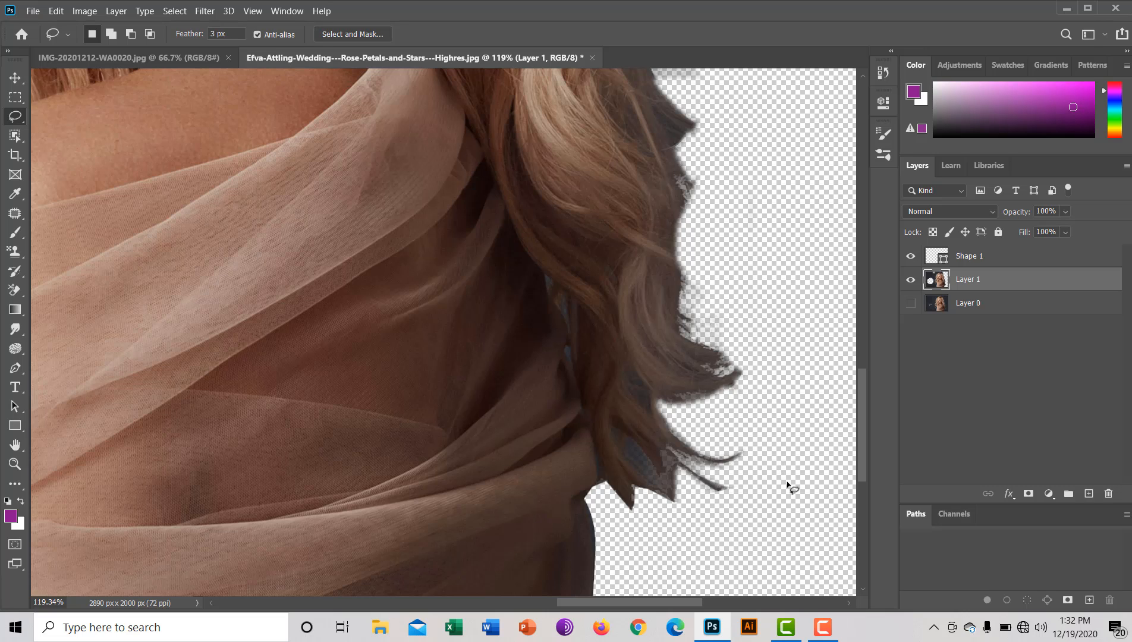
pyautogui.moveTo(786, 484); pyautogui.dragTo(719, 467)
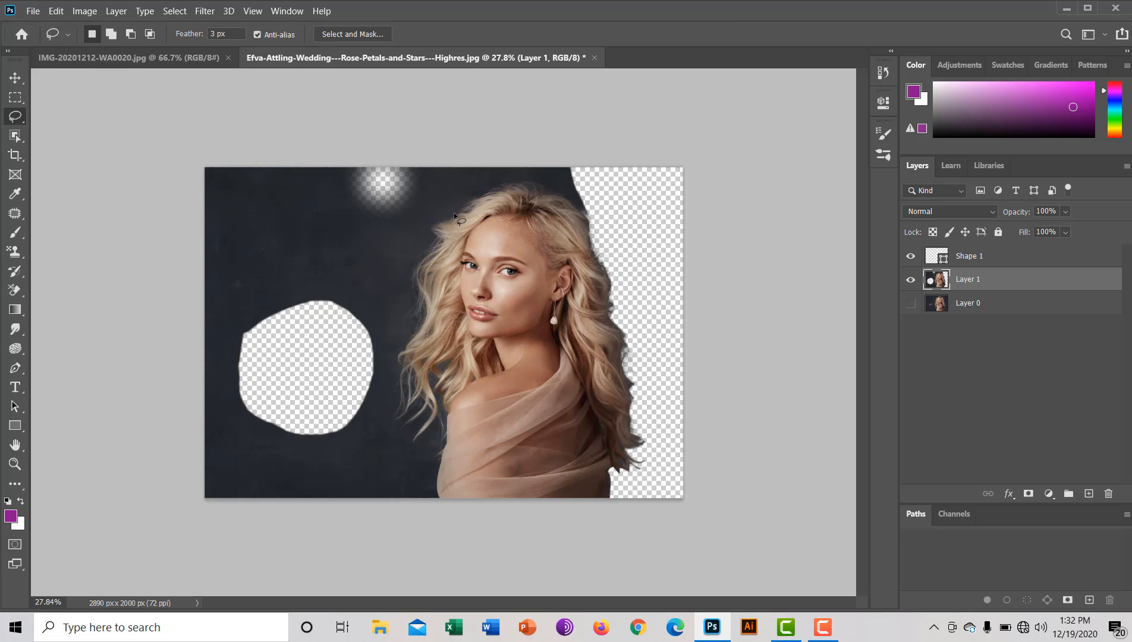
# - Erase the dark background beside the face-side hair, around the head and down to the lower edge using the Background Eraser at 9% tolerance
pyautogui.click(11, 290)
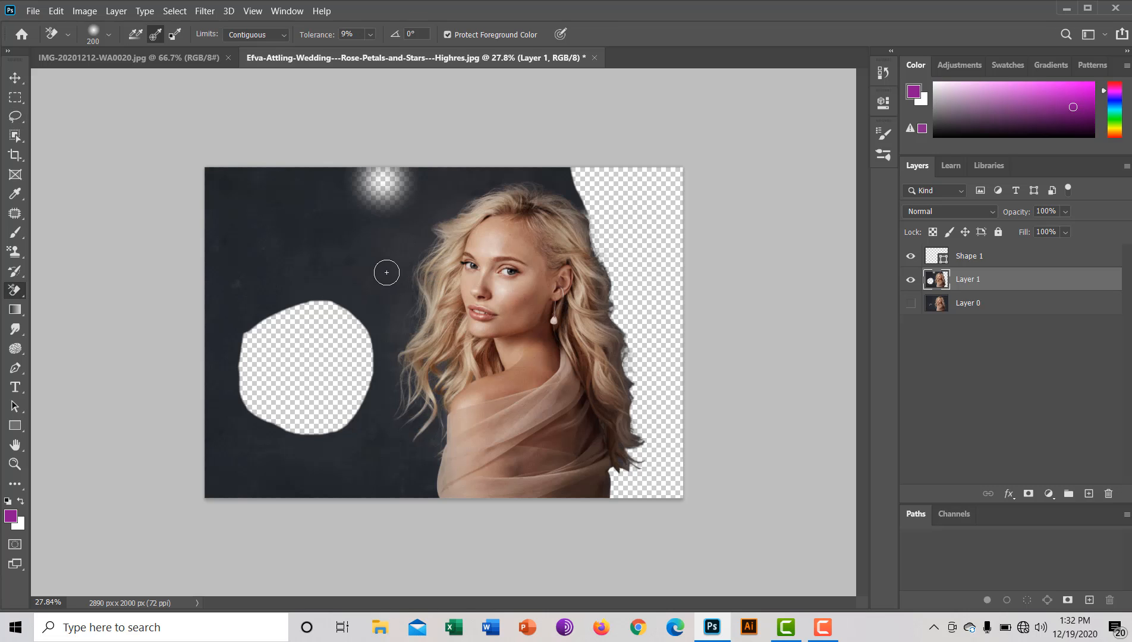
pyautogui.moveTo(386, 271)
pyautogui.mouseDown()
pyautogui.moveTo(415, 352)
pyautogui.moveTo(417, 227)
pyautogui.moveTo(444, 549)
pyautogui.moveTo(434, 460)
pyautogui.moveTo(424, 523)
pyautogui.moveTo(429, 364)
pyautogui.moveTo(439, 488)
pyautogui.moveTo(445, 378)
pyautogui.mouseUp()
pyautogui.moveTo(431, 439)
pyautogui.mouseDown()
pyautogui.moveTo(417, 385)
pyautogui.moveTo(402, 434)
pyautogui.moveTo(401, 372)
pyautogui.moveTo(410, 532)
pyautogui.moveTo(394, 405)
pyautogui.moveTo(408, 503)
pyautogui.moveTo(429, 327)
pyautogui.moveTo(400, 411)
pyautogui.moveTo(408, 306)
pyautogui.moveTo(425, 269)
pyautogui.mouseUp()
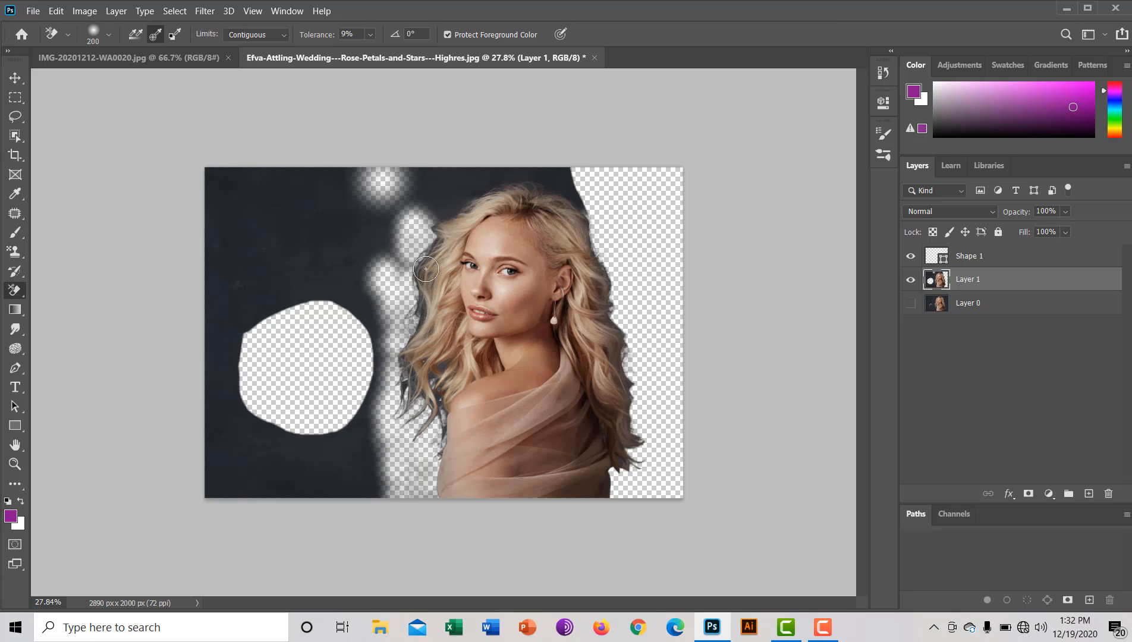
pyautogui.moveTo(468, 217)
pyautogui.mouseDown()
pyautogui.moveTo(535, 187)
pyautogui.moveTo(584, 188)
pyautogui.moveTo(597, 202)
pyautogui.moveTo(574, 208)
pyautogui.mouseUp()
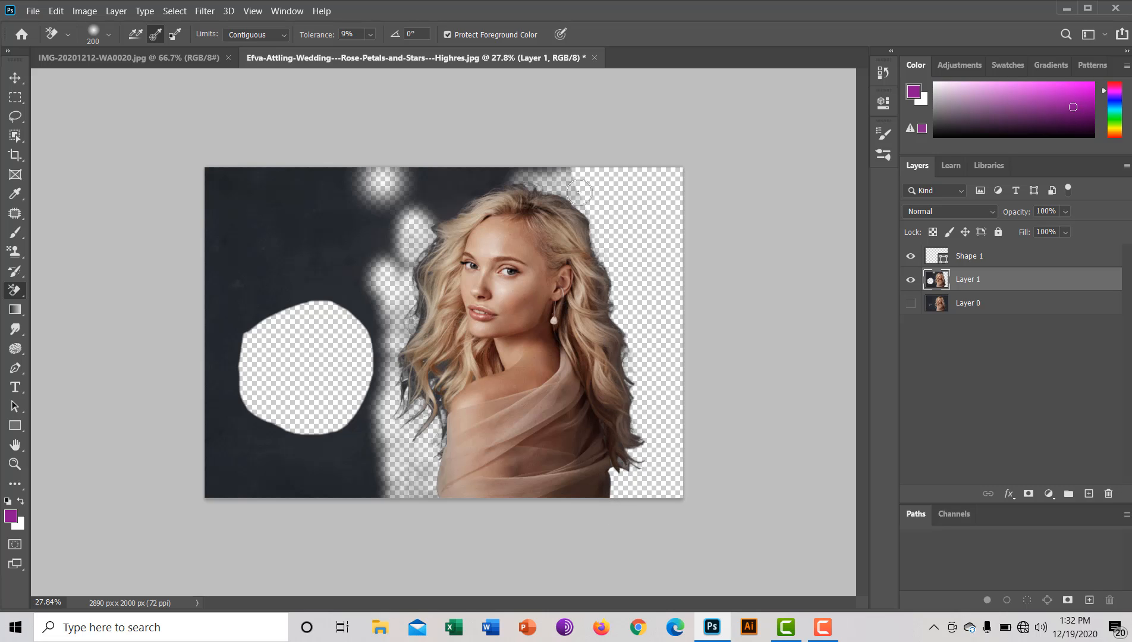
pyautogui.moveTo(578, 192)
pyautogui.mouseDown()
pyautogui.moveTo(461, 188)
pyautogui.moveTo(386, 204)
pyautogui.moveTo(373, 232)
pyautogui.moveTo(487, 202)
pyautogui.moveTo(417, 234)
pyautogui.moveTo(469, 196)
pyautogui.moveTo(401, 276)
pyautogui.moveTo(400, 364)
pyautogui.moveTo(416, 219)
pyautogui.moveTo(417, 299)
pyautogui.moveTo(413, 256)
pyautogui.mouseUp()
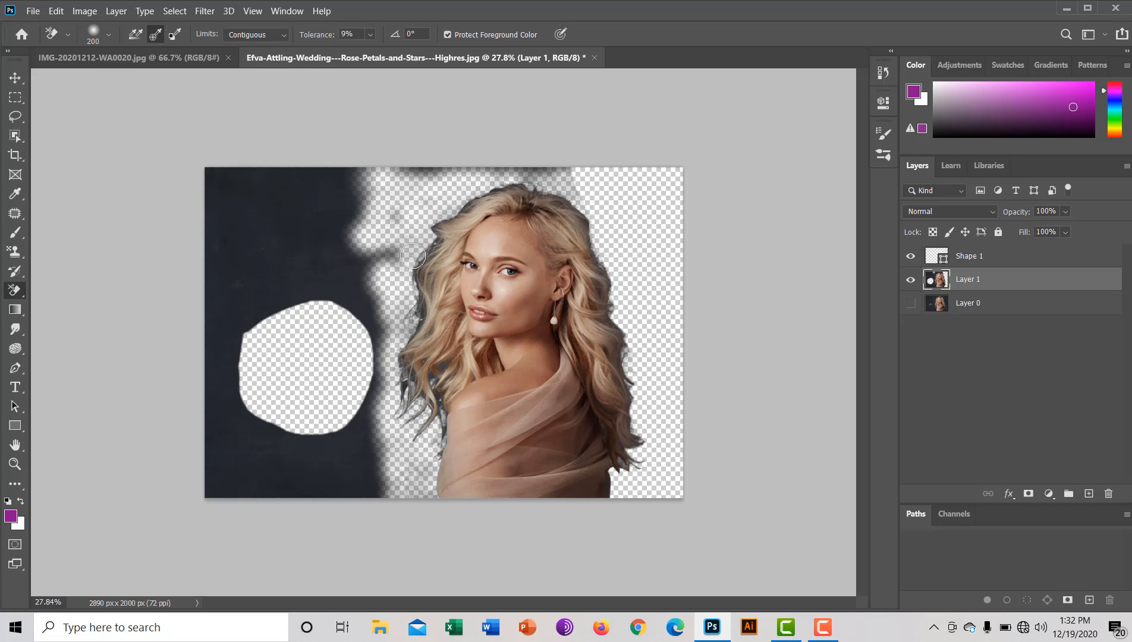
pyautogui.moveTo(416, 324)
pyautogui.mouseDown()
pyautogui.moveTo(378, 484)
pyautogui.moveTo(389, 513)
pyautogui.mouseUp()
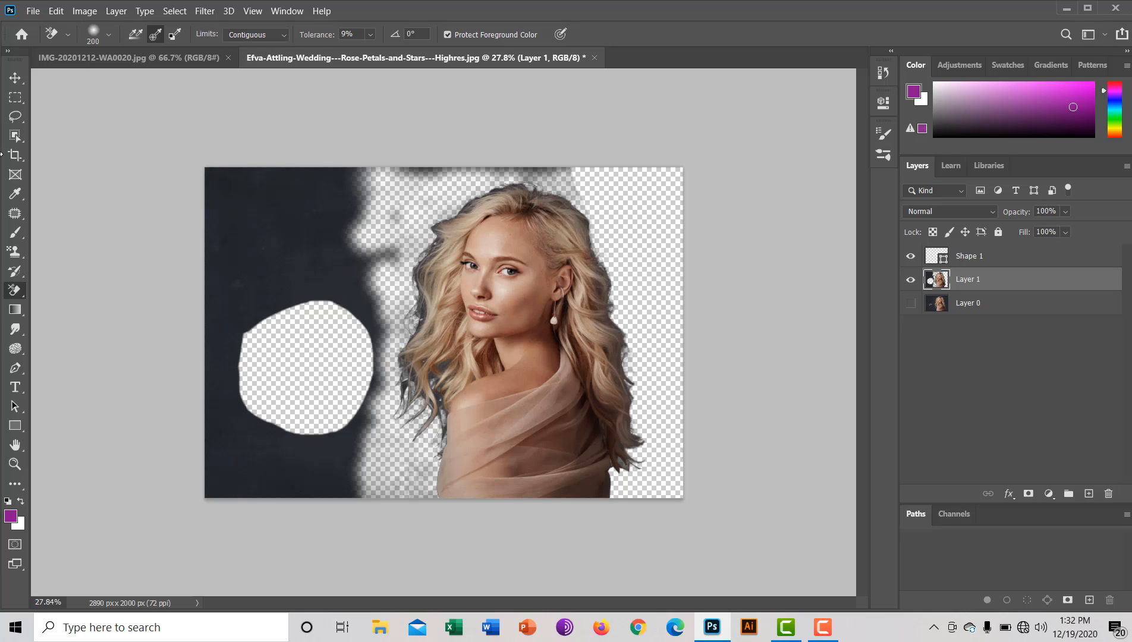
# - Set the Background Eraser's tolerance to 16%
pyautogui.click(369, 36)
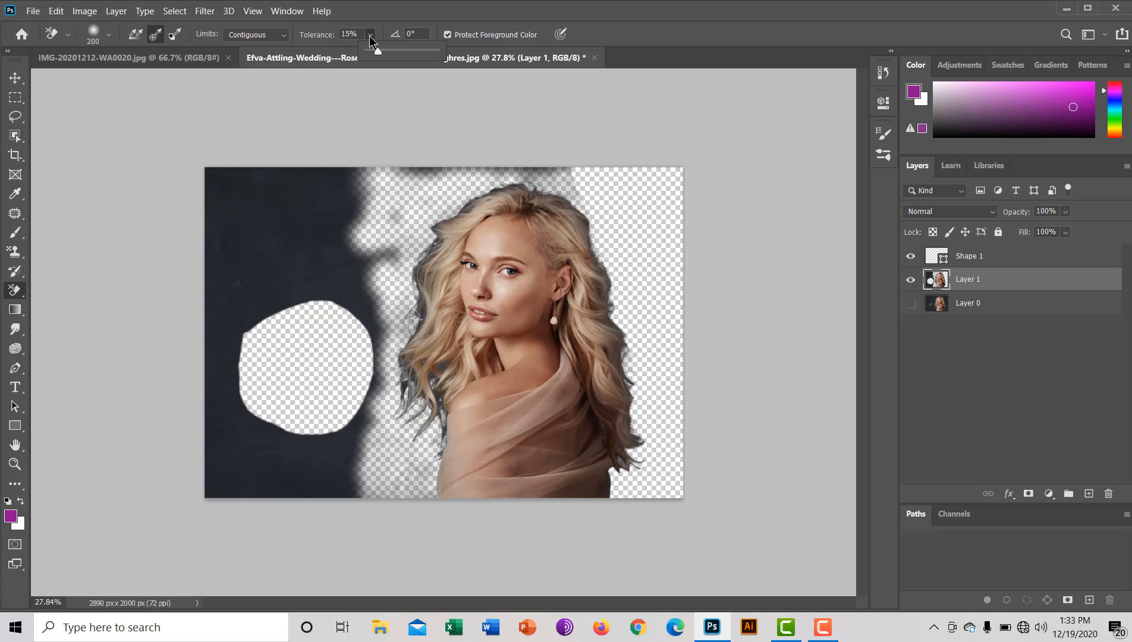
pyautogui.click(379, 51)
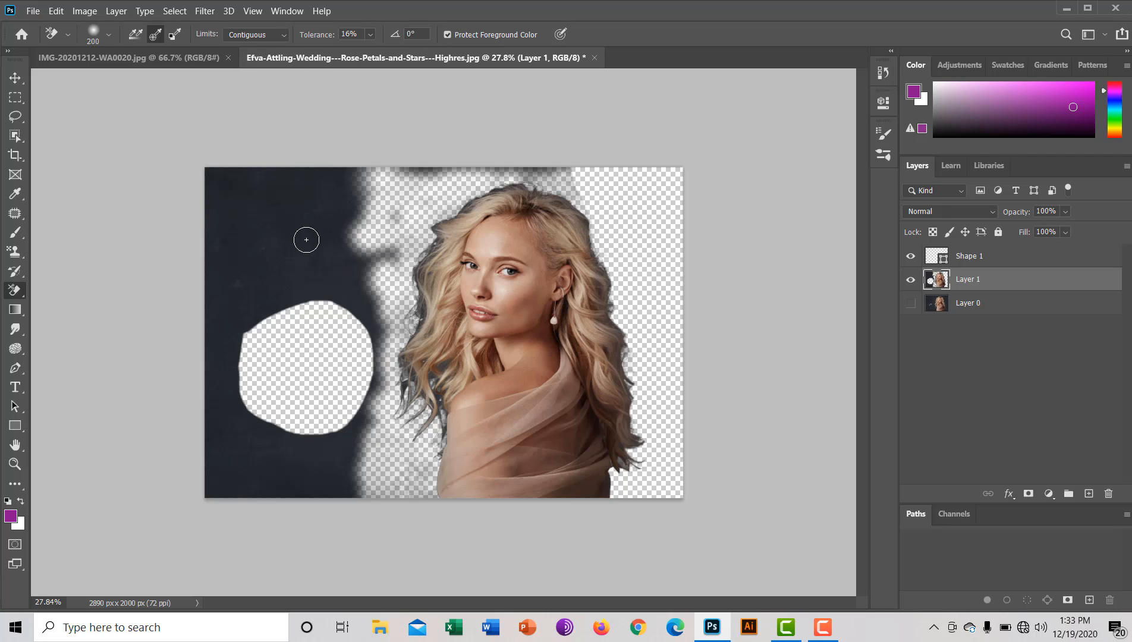
# - Try erasing the background above the round hole and through the hair and shoulder area with the Background Eraser, and undo it
pyautogui.moveTo(280, 235)
pyautogui.mouseDown()
pyautogui.moveTo(355, 246)
pyautogui.moveTo(427, 222)
pyautogui.moveTo(439, 269)
pyautogui.moveTo(435, 282)
pyautogui.moveTo(421, 243)
pyautogui.moveTo(419, 400)
pyautogui.moveTo(425, 299)
pyautogui.moveTo(422, 349)
pyautogui.moveTo(412, 315)
pyautogui.moveTo(402, 320)
pyautogui.moveTo(401, 426)
pyautogui.moveTo(409, 363)
pyautogui.moveTo(417, 410)
pyautogui.moveTo(429, 398)
pyautogui.moveTo(444, 440)
pyautogui.moveTo(426, 395)
pyautogui.moveTo(428, 452)
pyautogui.moveTo(433, 433)
pyautogui.moveTo(430, 408)
pyautogui.moveTo(416, 502)
pyautogui.mouseUp()
pyautogui.moveTo(419, 434)
pyautogui.mouseDown()
pyautogui.moveTo(381, 485)
pyautogui.moveTo(391, 439)
pyautogui.moveTo(458, 408)
pyautogui.mouseUp()
pyautogui.moveTo(435, 358)
pyautogui.mouseDown()
pyautogui.moveTo(433, 438)
pyautogui.moveTo(664, 381)
pyautogui.moveTo(637, 379)
pyautogui.moveTo(652, 338)
pyautogui.mouseUp()
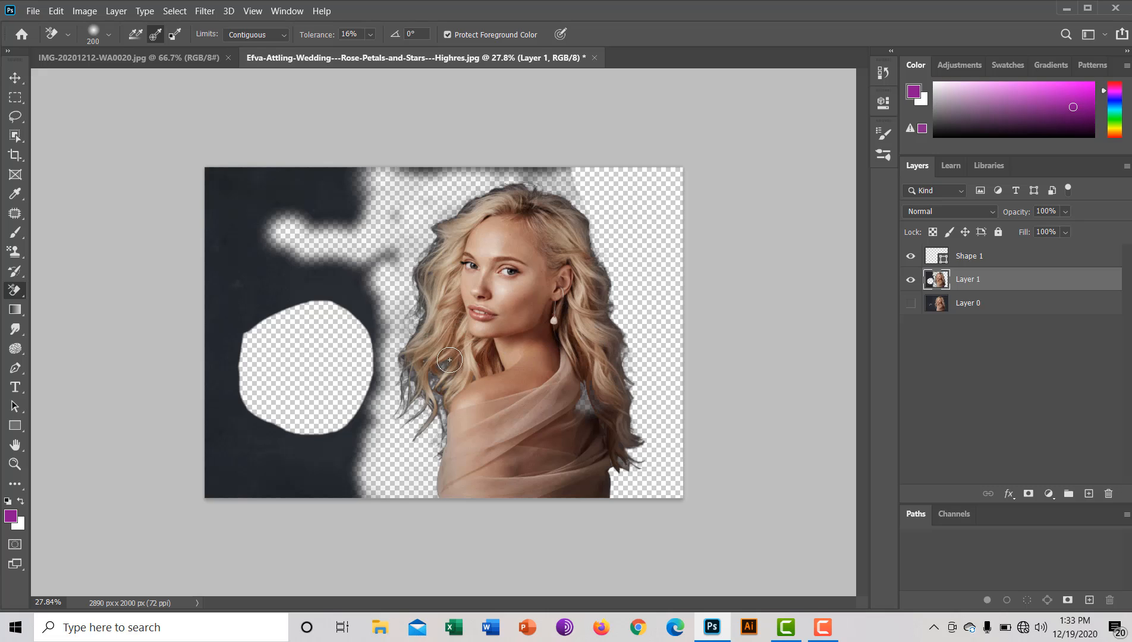
pyautogui.hotkey('ctrl', 'z')
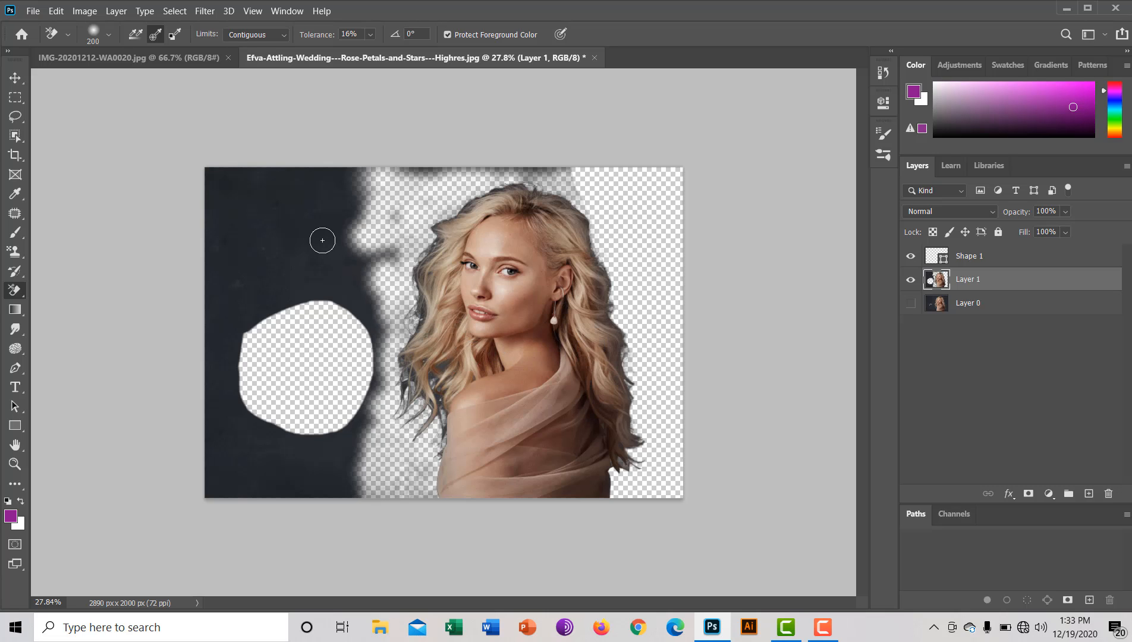
# - Erase the remaining background residue near the face-side hair, beside the shoulder and above the head using the Background Eraser at 16% tolerance
pyautogui.moveTo(324, 241)
pyautogui.mouseDown()
pyautogui.moveTo(398, 290)
pyautogui.moveTo(452, 259)
pyautogui.moveTo(438, 306)
pyautogui.moveTo(421, 286)
pyautogui.moveTo(417, 321)
pyautogui.moveTo(413, 257)
pyautogui.moveTo(412, 294)
pyautogui.moveTo(414, 437)
pyautogui.moveTo(447, 492)
pyautogui.moveTo(460, 362)
pyautogui.moveTo(435, 451)
pyautogui.moveTo(424, 362)
pyautogui.moveTo(426, 410)
pyautogui.moveTo(407, 430)
pyautogui.moveTo(392, 361)
pyautogui.moveTo(393, 406)
pyautogui.moveTo(415, 339)
pyautogui.mouseUp()
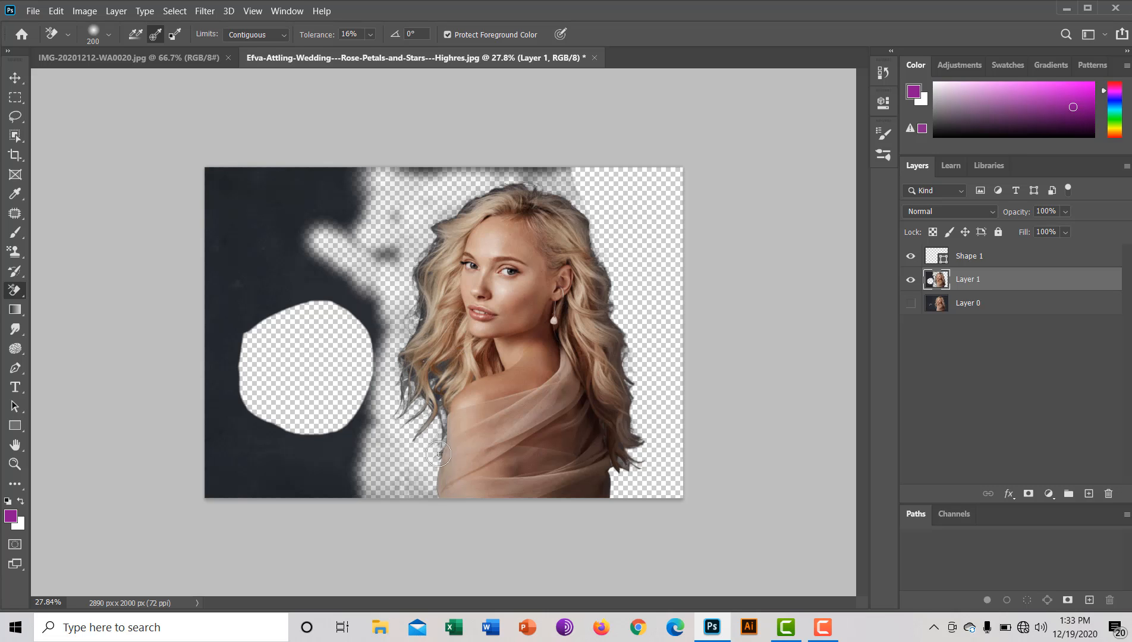
pyautogui.moveTo(438, 454)
pyautogui.mouseDown()
pyautogui.moveTo(432, 528)
pyautogui.moveTo(380, 468)
pyautogui.moveTo(380, 510)
pyautogui.moveTo(392, 425)
pyautogui.moveTo(425, 482)
pyautogui.moveTo(399, 495)
pyautogui.moveTo(429, 490)
pyautogui.mouseUp()
pyautogui.moveTo(412, 414); pyautogui.dragTo(455, 457)
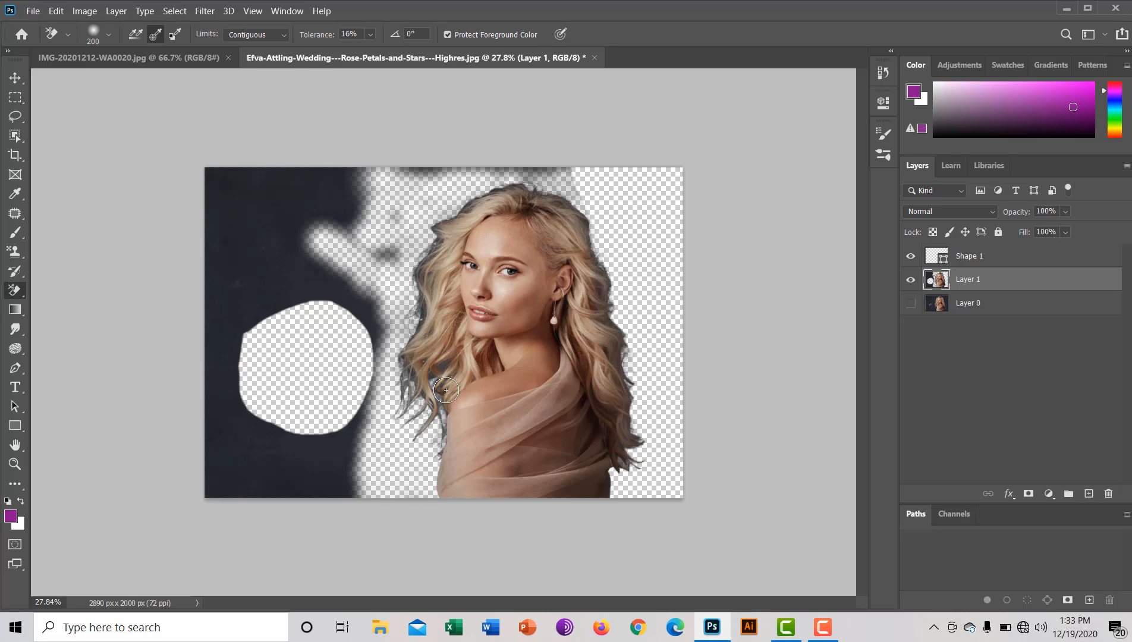
pyautogui.moveTo(446, 391)
pyautogui.mouseDown()
pyautogui.moveTo(395, 341)
pyautogui.moveTo(383, 440)
pyautogui.moveTo(401, 306)
pyautogui.moveTo(422, 273)
pyautogui.moveTo(420, 330)
pyautogui.moveTo(425, 283)
pyautogui.moveTo(389, 343)
pyautogui.moveTo(391, 277)
pyautogui.moveTo(428, 270)
pyautogui.moveTo(456, 203)
pyautogui.moveTo(520, 186)
pyautogui.moveTo(438, 188)
pyautogui.moveTo(462, 205)
pyautogui.moveTo(565, 207)
pyautogui.moveTo(604, 278)
pyautogui.moveTo(562, 180)
pyautogui.moveTo(631, 399)
pyautogui.moveTo(635, 462)
pyautogui.moveTo(620, 495)
pyautogui.moveTo(653, 426)
pyautogui.moveTo(640, 389)
pyautogui.moveTo(653, 464)
pyautogui.moveTo(640, 477)
pyautogui.moveTo(646, 413)
pyautogui.moveTo(620, 380)
pyautogui.moveTo(622, 305)
pyautogui.moveTo(622, 358)
pyautogui.moveTo(565, 192)
pyautogui.moveTo(602, 302)
pyautogui.moveTo(590, 229)
pyautogui.moveTo(606, 285)
pyautogui.moveTo(602, 236)
pyautogui.moveTo(629, 329)
pyautogui.moveTo(585, 221)
pyautogui.moveTo(503, 183)
pyautogui.moveTo(563, 174)
pyautogui.moveTo(525, 172)
pyautogui.moveTo(601, 172)
pyautogui.moveTo(397, 184)
pyautogui.mouseUp()
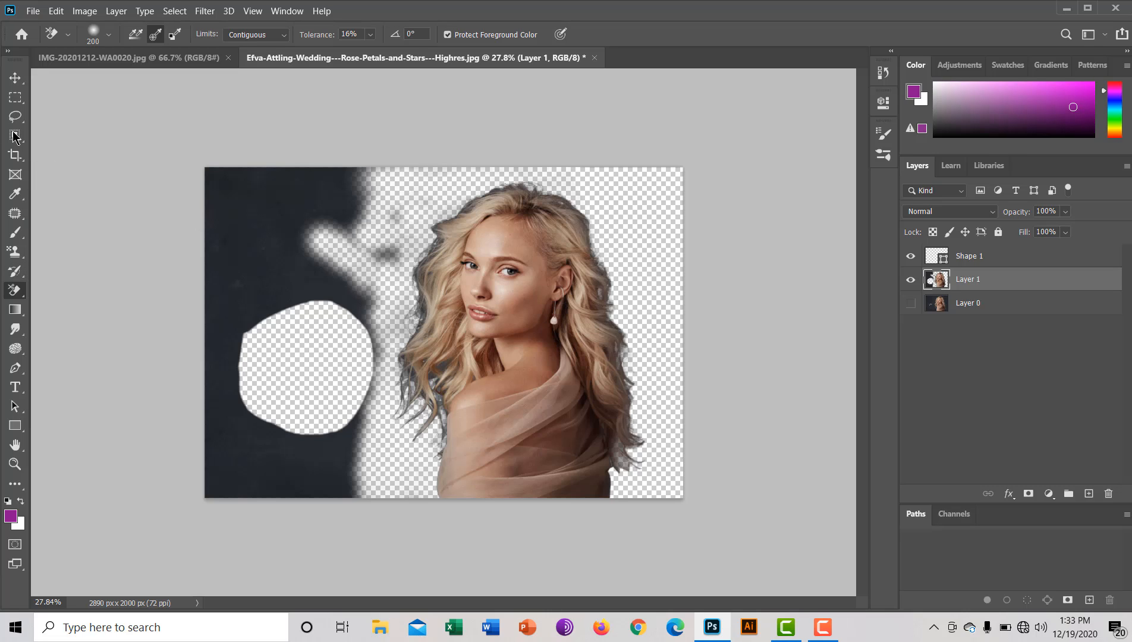
# - Lasso the large leftover dark background area beside the face-side hair, delete it from Layer 1 and deselect
pyautogui.click(15, 116)
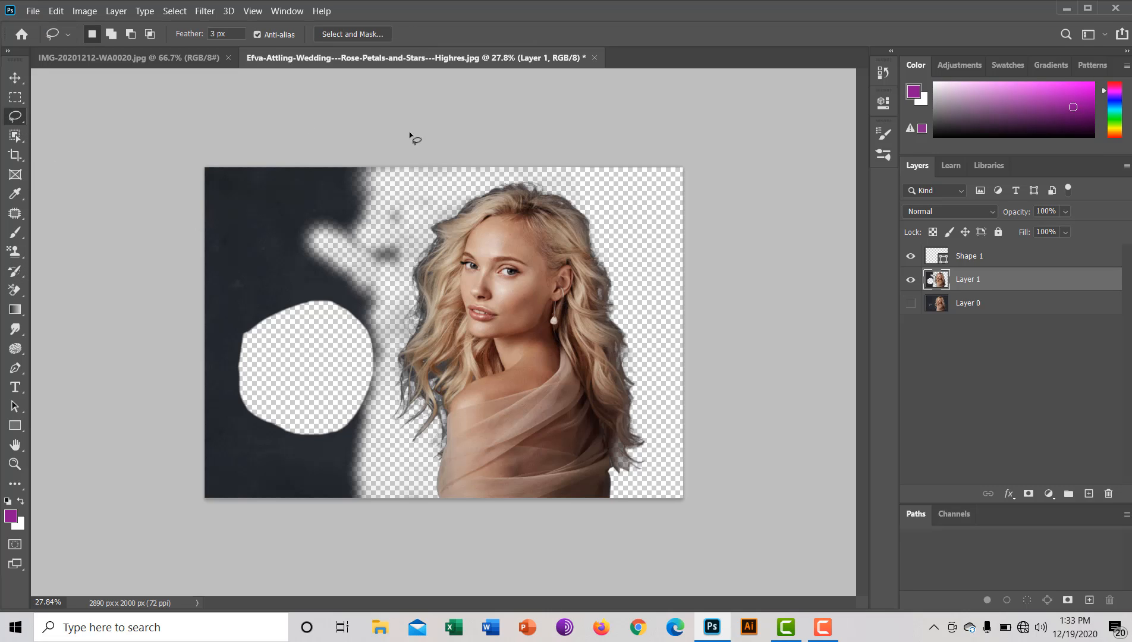
pyautogui.moveTo(431, 170); pyautogui.dragTo(402, 300)
pyautogui.moveTo(392, 377); pyautogui.dragTo(392, 415)
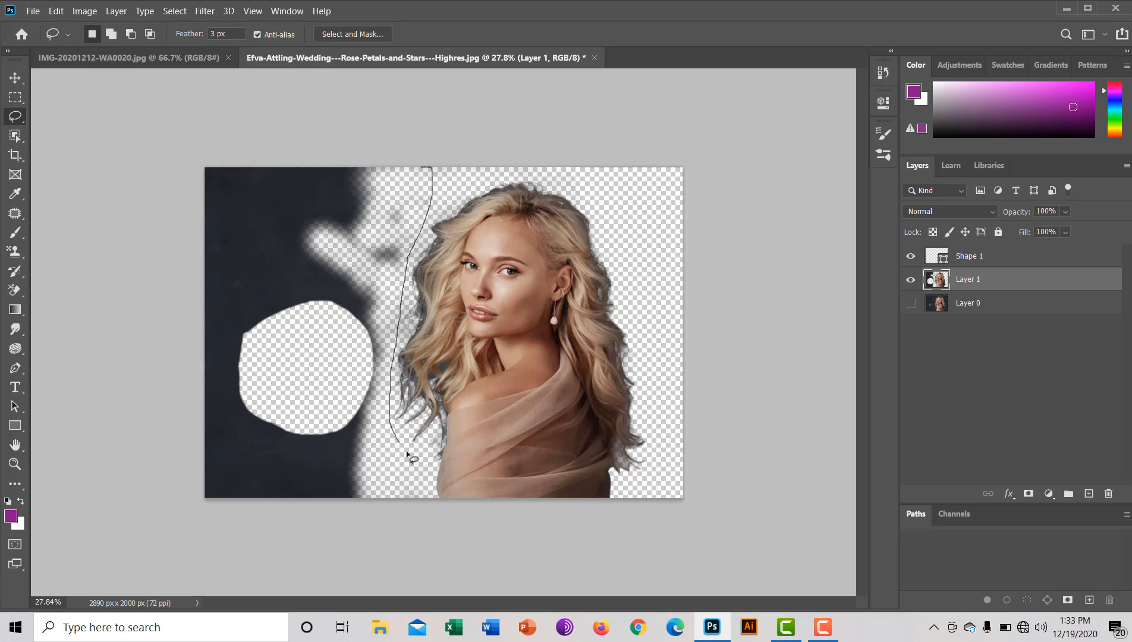
pyautogui.moveTo(352, 534)
pyautogui.mouseDown()
pyautogui.moveTo(186, 547)
pyautogui.moveTo(148, 500)
pyautogui.moveTo(128, 258)
pyautogui.moveTo(154, 143)
pyautogui.moveTo(249, 116)
pyautogui.moveTo(425, 111)
pyautogui.mouseUp()
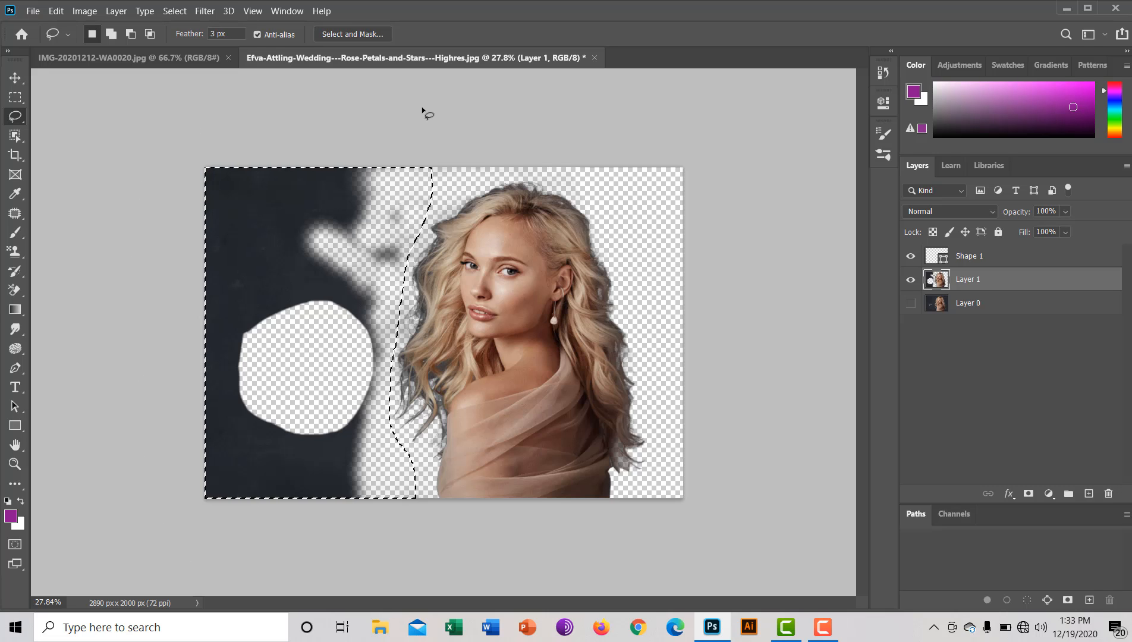
pyautogui.press('Delete')
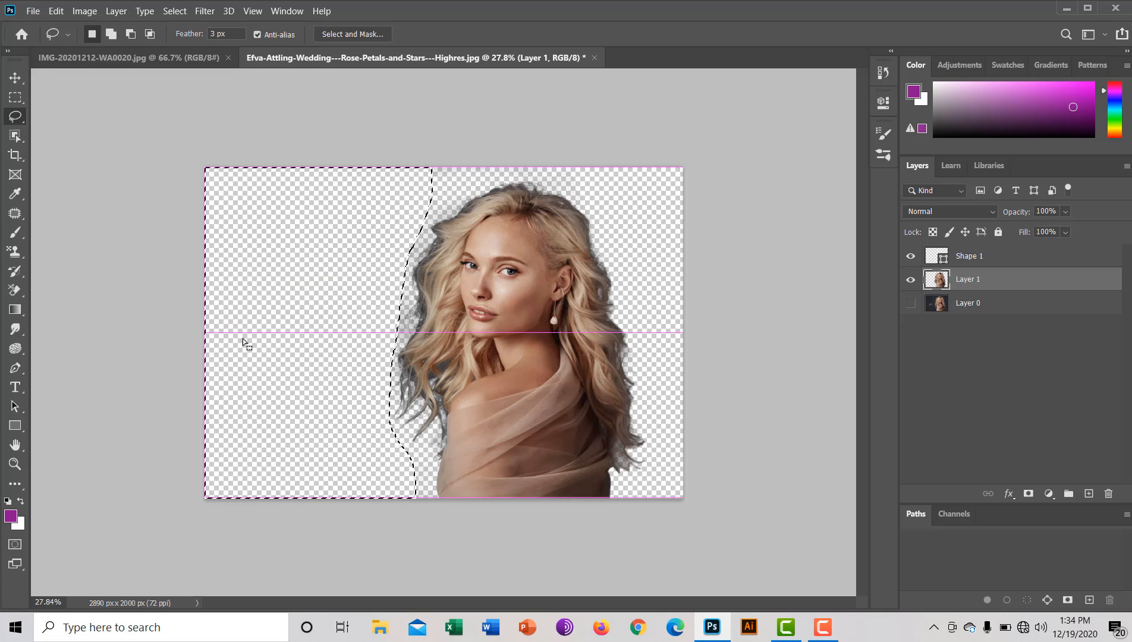
pyautogui.hotkey('ctrl', 'd')
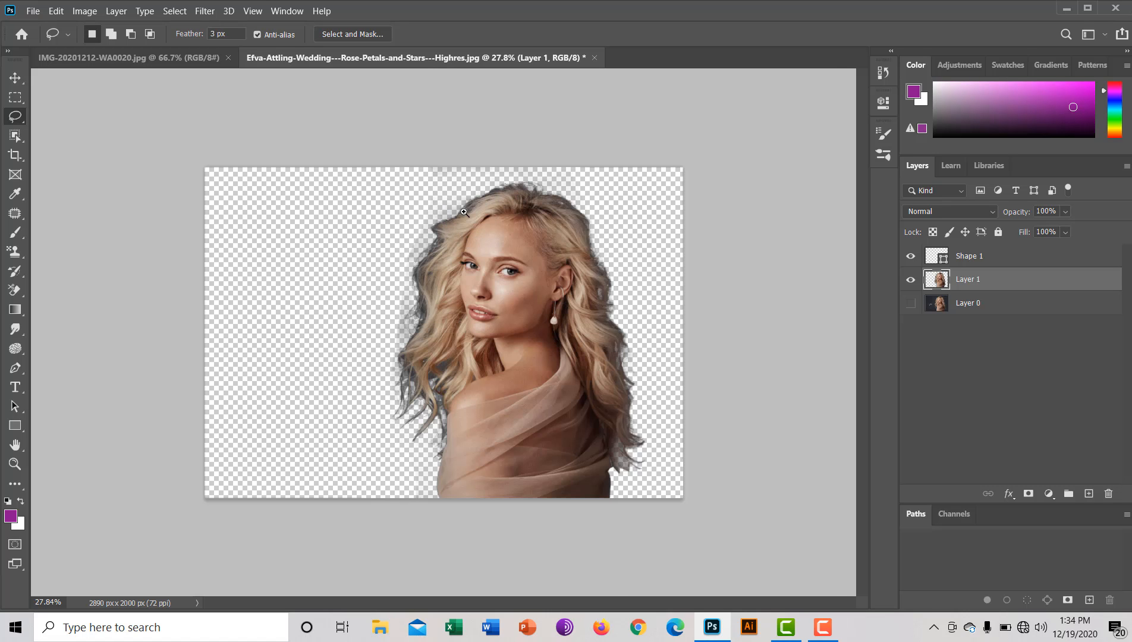
# - Lasso the faint background residue above the head along the upper hairline, delete it and deselect
pyautogui.moveTo(441, 212); pyautogui.dragTo(553, 220)
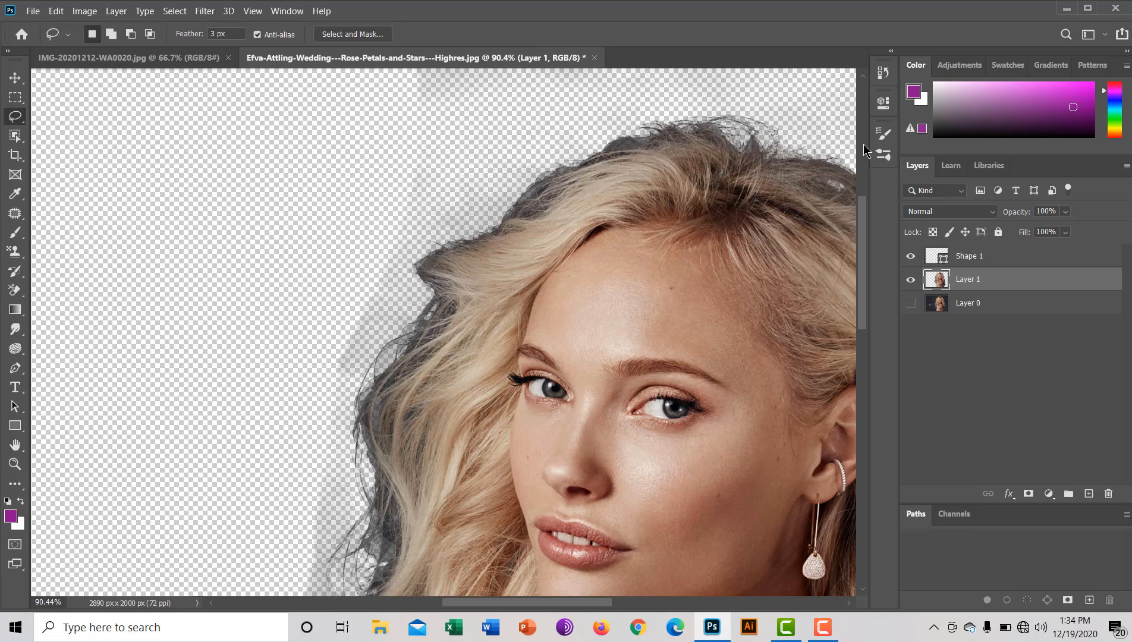
pyautogui.moveTo(860, 234)
pyautogui.mouseDown()
pyautogui.moveTo(626, 218)
pyautogui.moveTo(415, 344)
pyautogui.moveTo(352, 349)
pyautogui.moveTo(294, 238)
pyautogui.moveTo(439, 124)
pyautogui.moveTo(684, 96)
pyautogui.mouseUp()
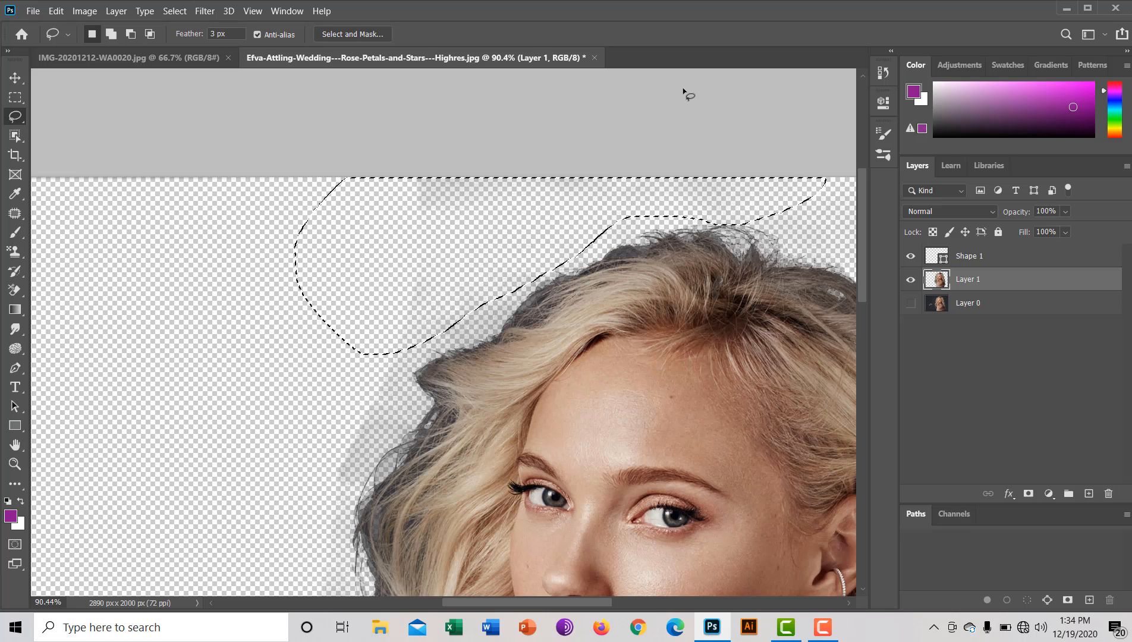
pyautogui.moveTo(474, 227); pyautogui.dragTo(488, 239)
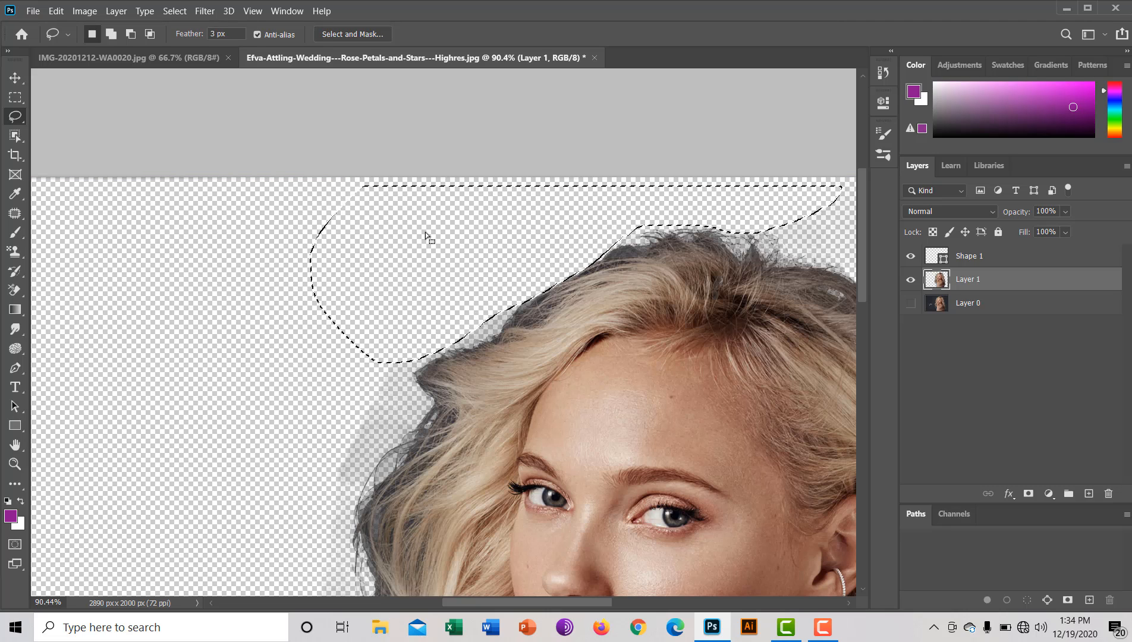
pyautogui.click(144, 369)
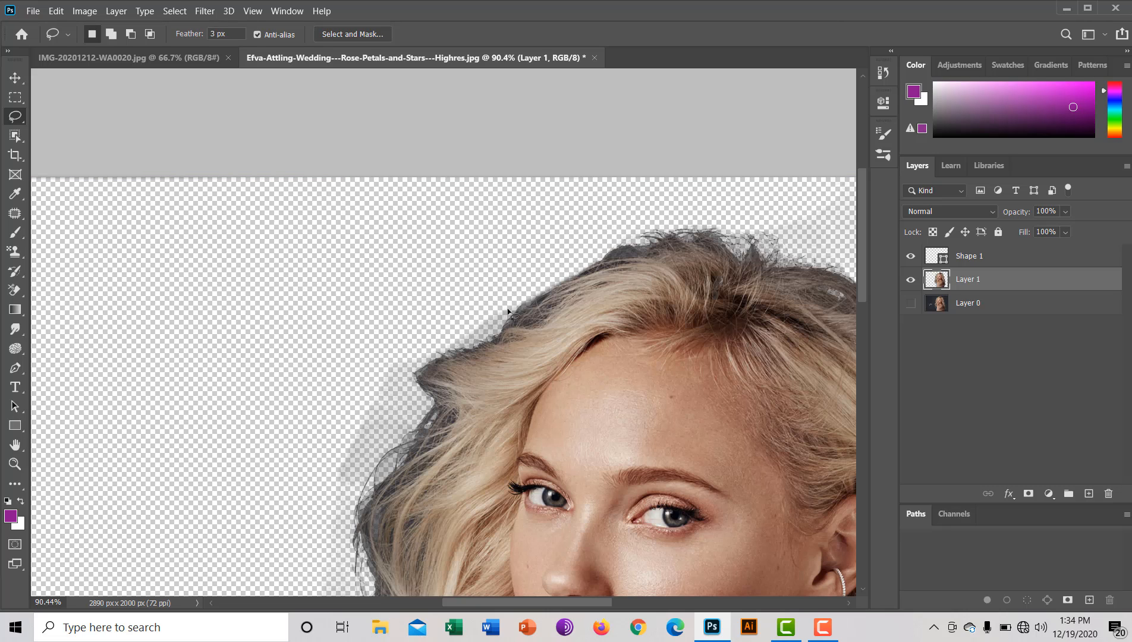
# - Try to delete a lassoed patch of residue beside the upper face-side hair, and undo the accidental layer deletion
pyautogui.moveTo(512, 280); pyautogui.dragTo(480, 329)
pyautogui.moveTo(244, 408)
pyautogui.mouseDown()
pyautogui.moveTo(357, 277)
pyautogui.moveTo(463, 269)
pyautogui.mouseUp()
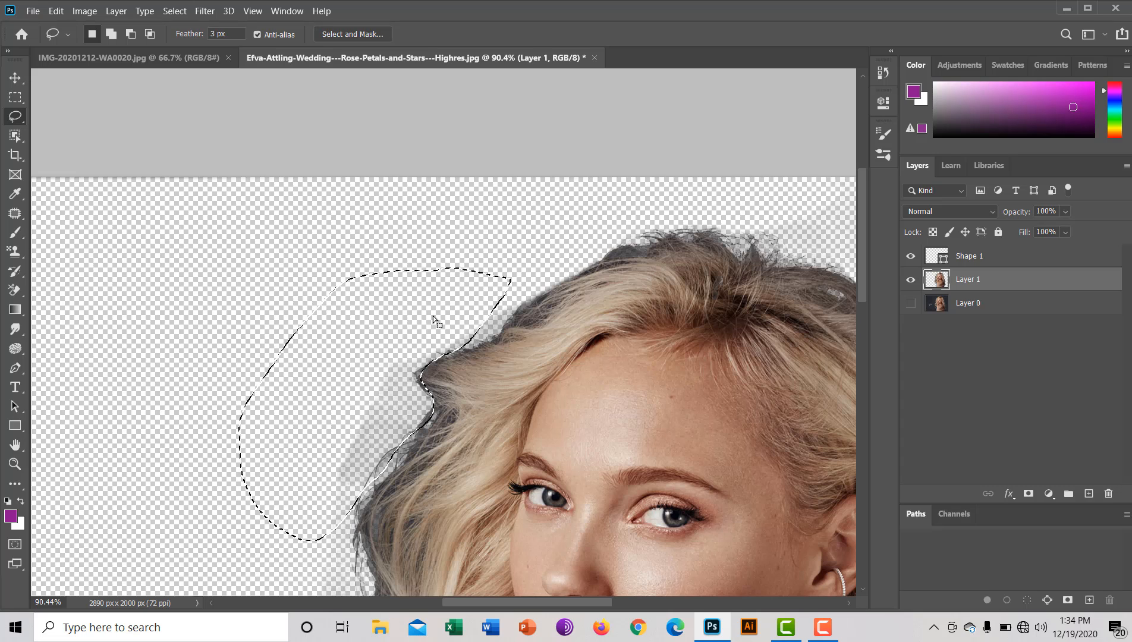
pyautogui.press('Return')
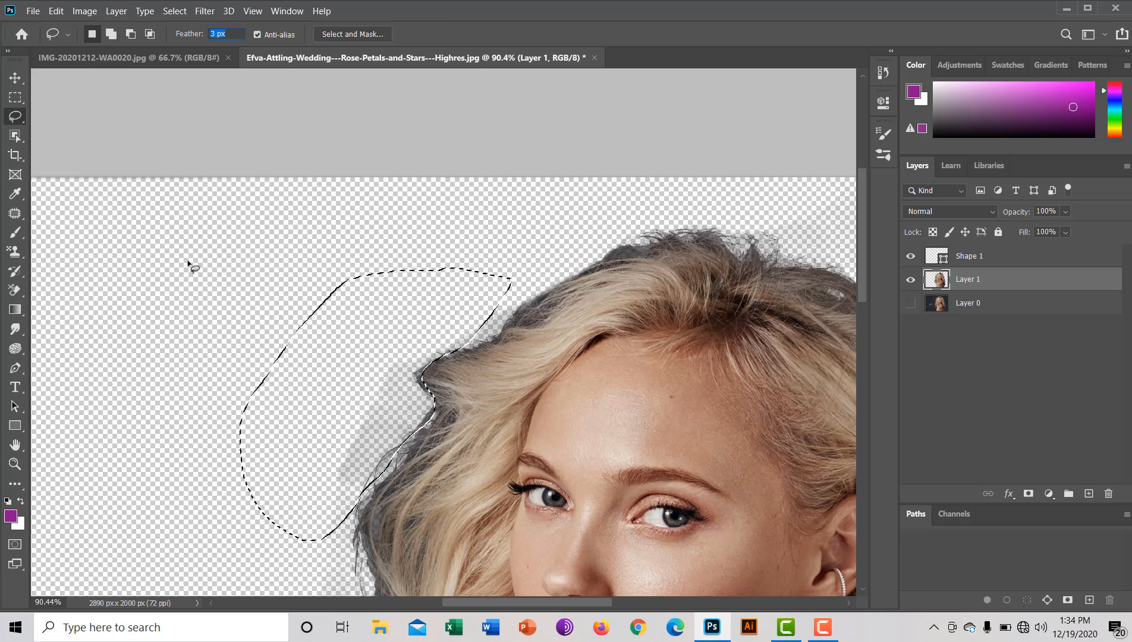
pyautogui.press('BackSpace')
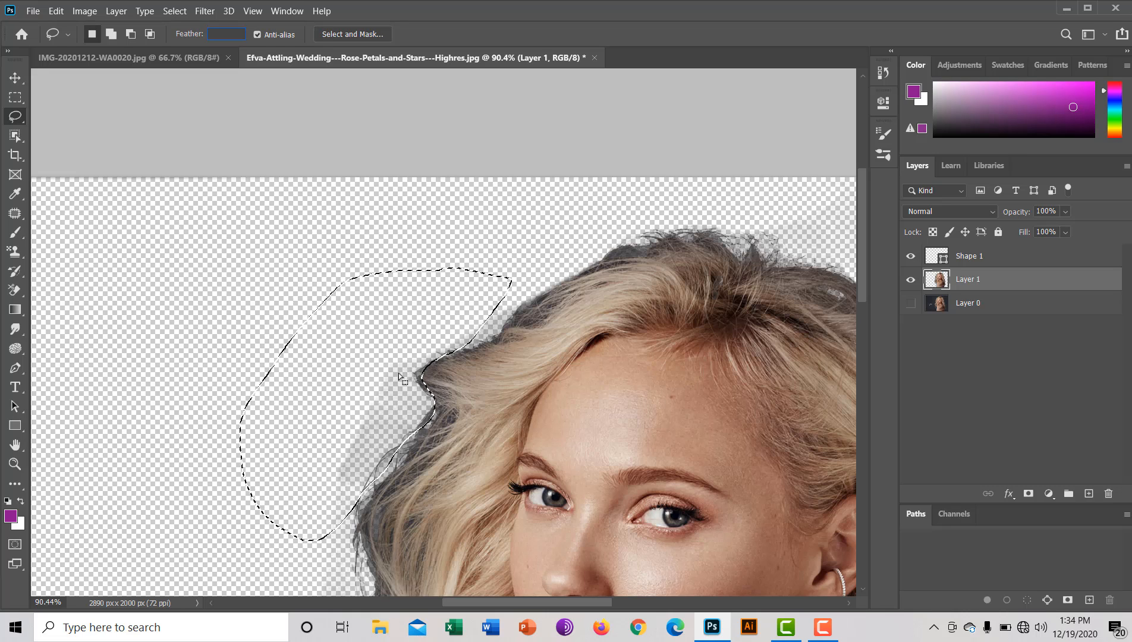
pyautogui.click(398, 304)
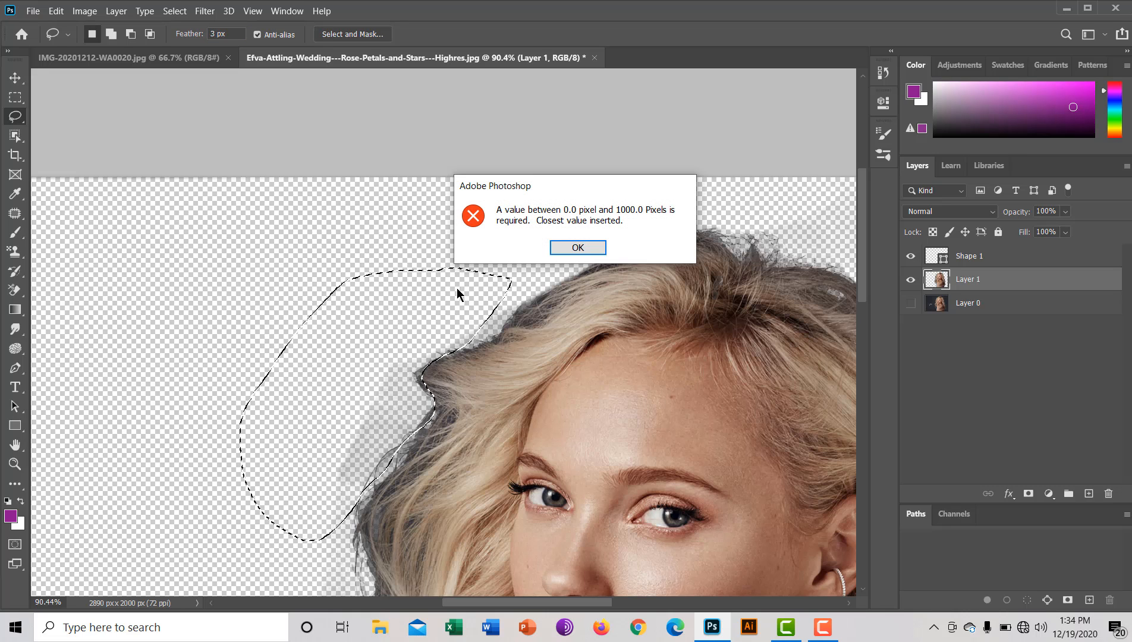
pyautogui.click(578, 248)
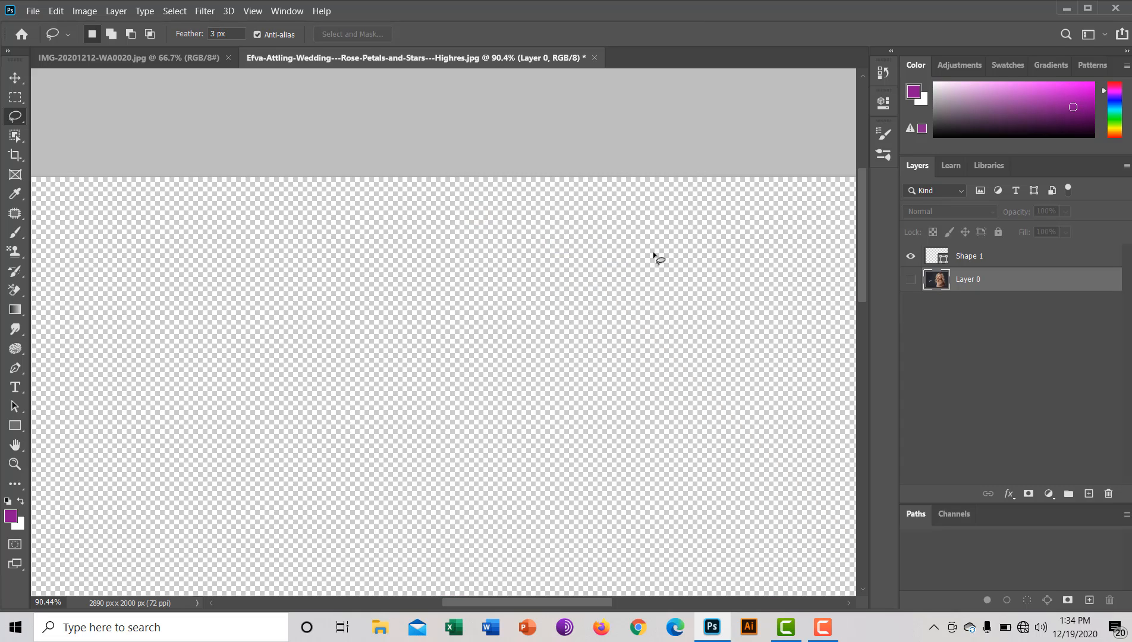
pyautogui.hotkey('ctrl', 'shift', 'z')
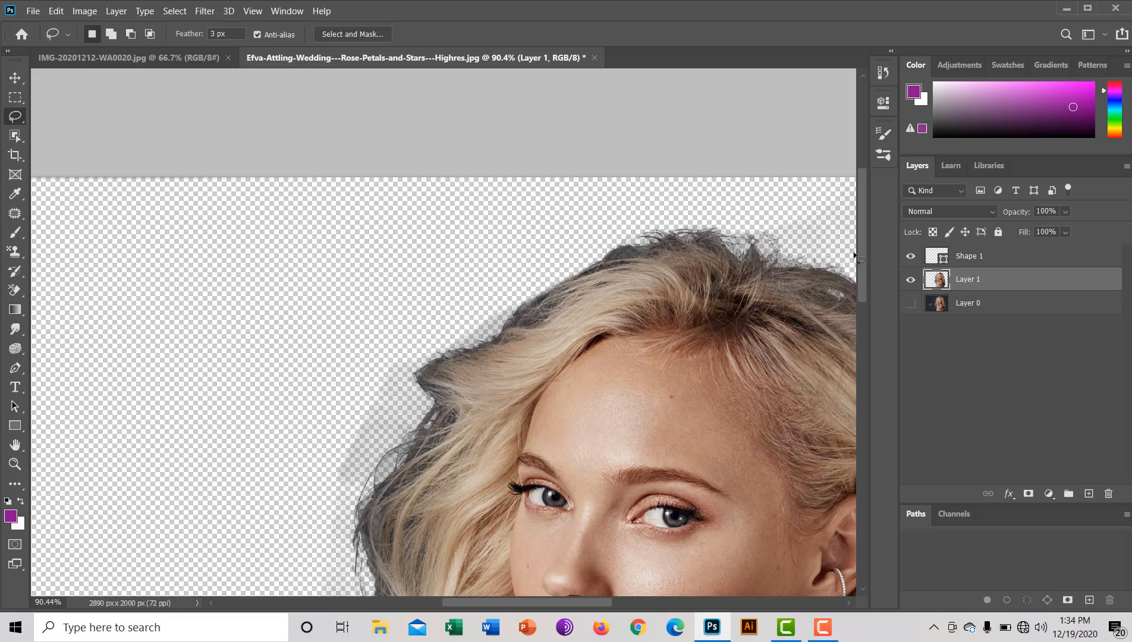
# - Lasso the residue along the face-side hair edge from the forehead down to the chin, delete it and deselect
pyautogui.moveTo(860, 253); pyautogui.dragTo(858, 302)
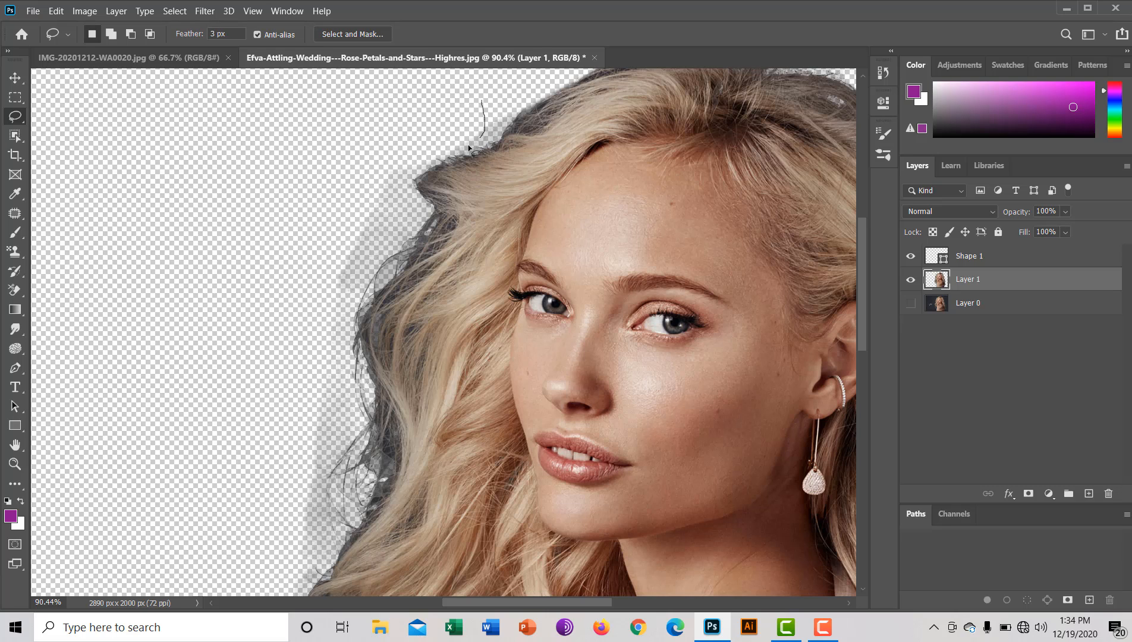
pyautogui.moveTo(469, 148); pyautogui.dragTo(432, 166)
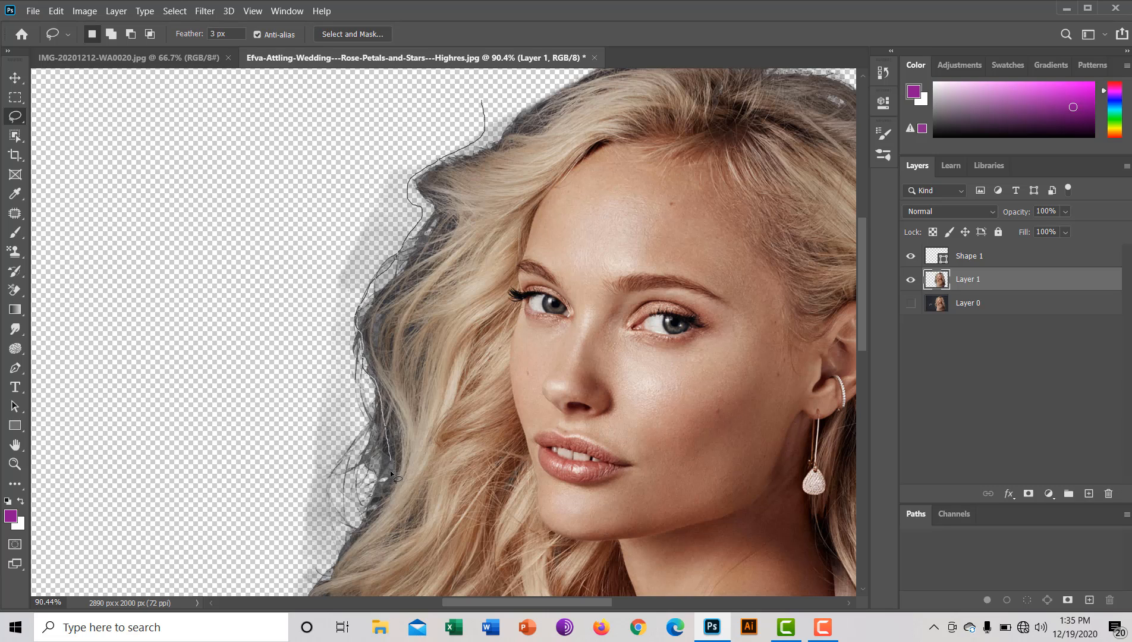
pyautogui.moveTo(331, 546)
pyautogui.mouseDown()
pyautogui.moveTo(250, 559)
pyautogui.moveTo(191, 465)
pyautogui.moveTo(201, 213)
pyautogui.moveTo(267, 129)
pyautogui.moveTo(271, 98)
pyautogui.mouseUp()
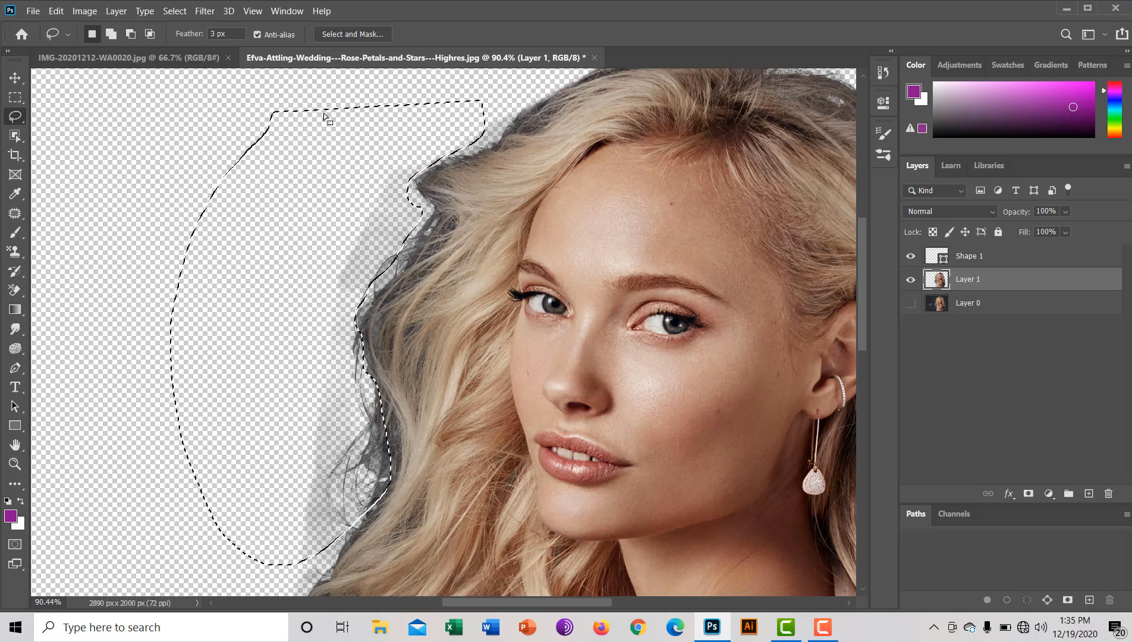
pyautogui.press('Delete')
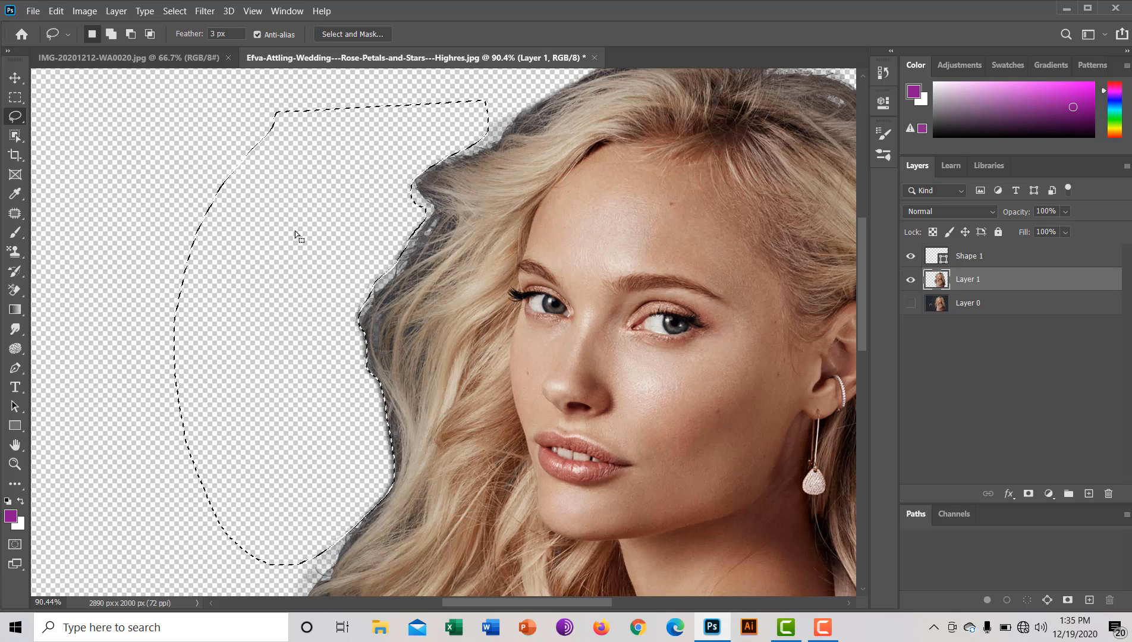
pyautogui.click(106, 226)
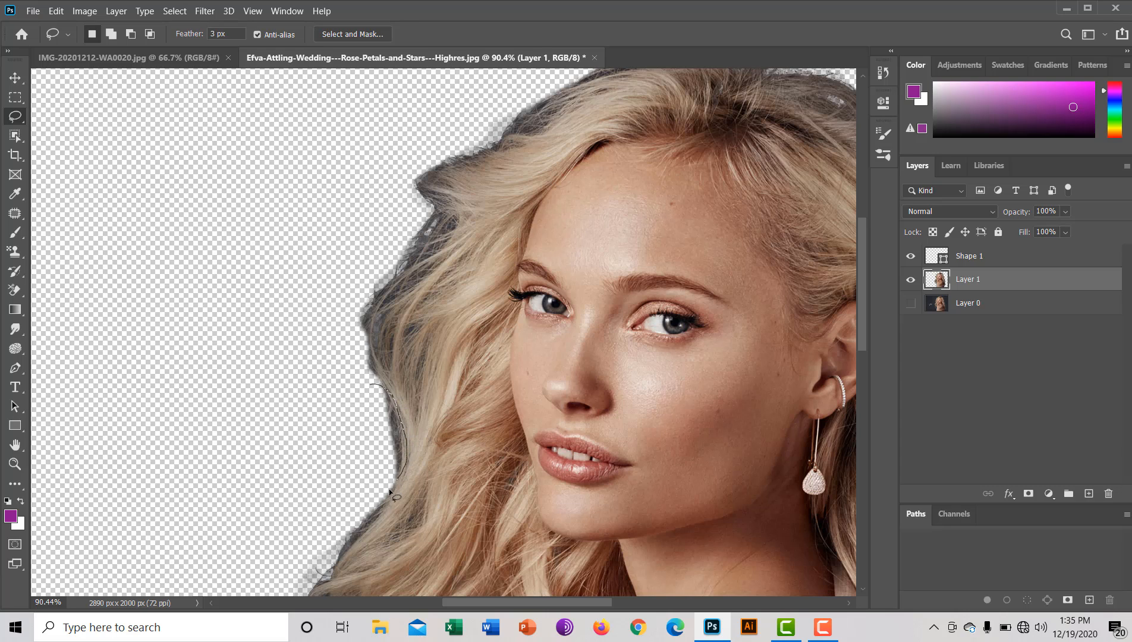
# - Clear the remaining residue from the hair edge beside the mouth and chin with the Lasso, and undo the accidental layer deletion
pyautogui.moveTo(349, 533)
pyautogui.mouseDown()
pyautogui.moveTo(271, 573)
pyautogui.moveTo(188, 564)
pyautogui.mouseUp()
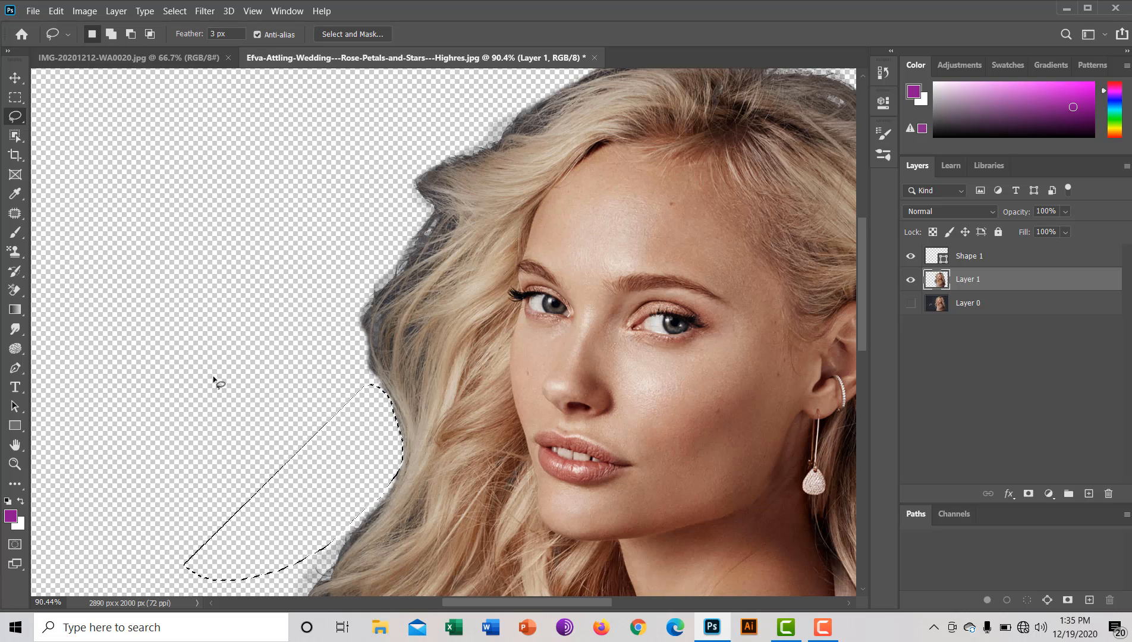
pyautogui.click(196, 311)
pyautogui.press('Delete')
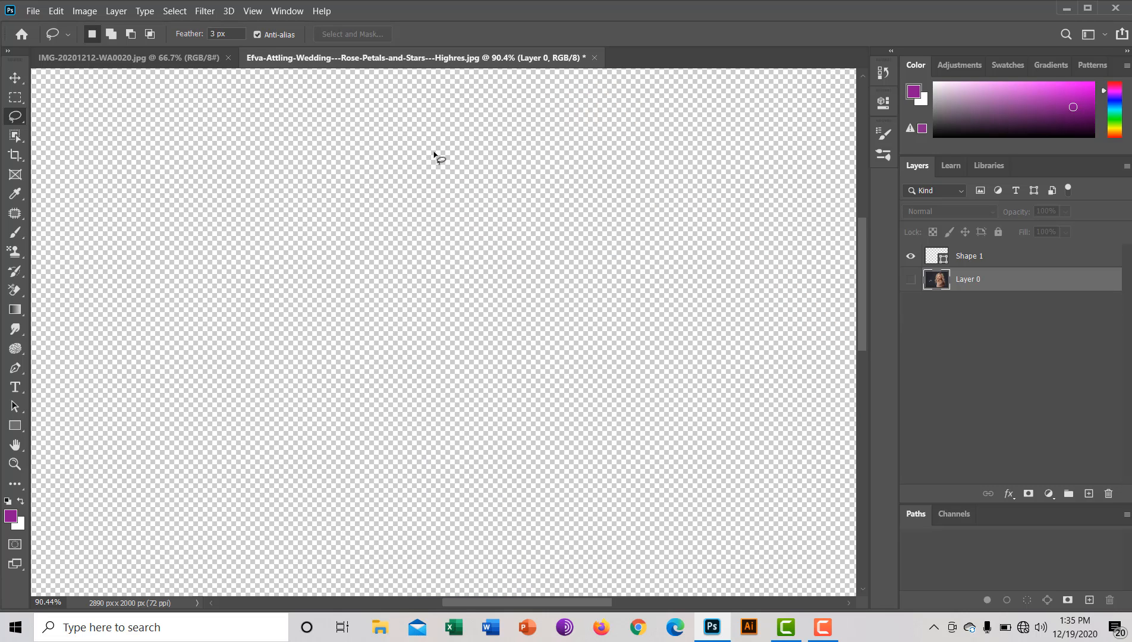
pyautogui.hotkey('ctrl', 'z')
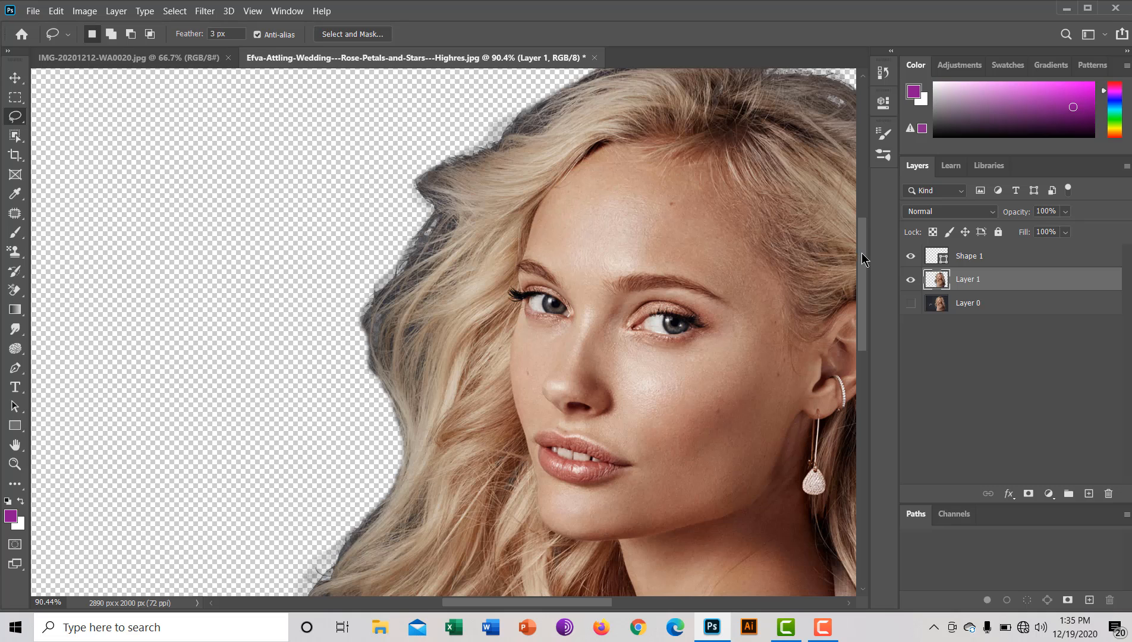
# - Lasso the narrow background gap between the outermost lower hair strands, delete it and deselect
pyautogui.moveTo(862, 252); pyautogui.dragTo(860, 361)
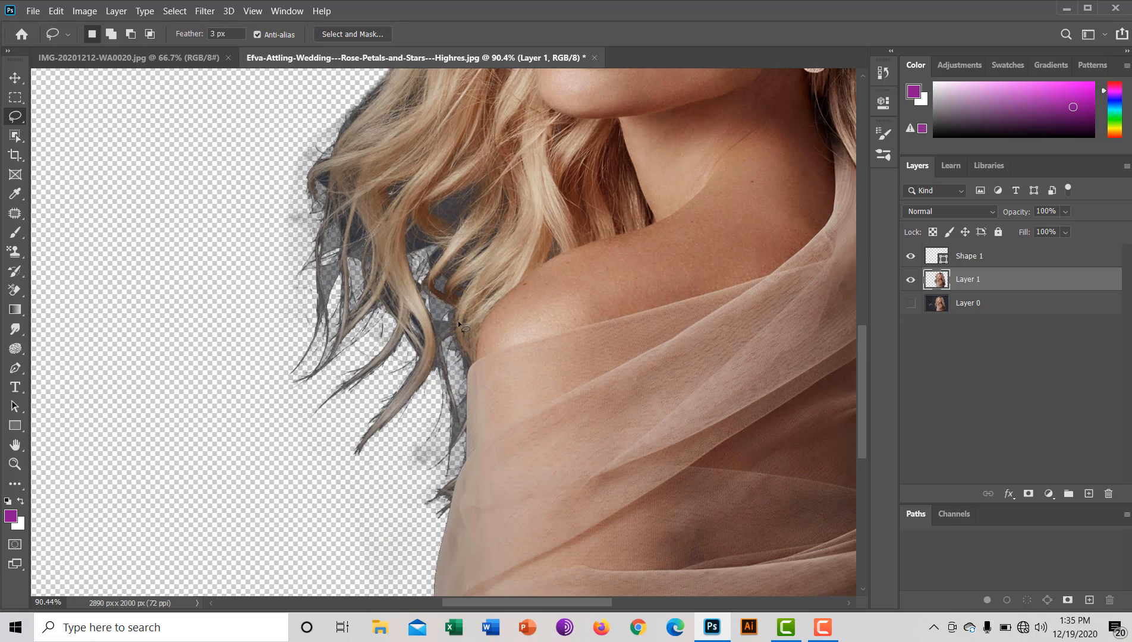
pyautogui.keyDown('alt'); pyautogui.scroll(5, 304, 197); pyautogui.keyUp('alt')
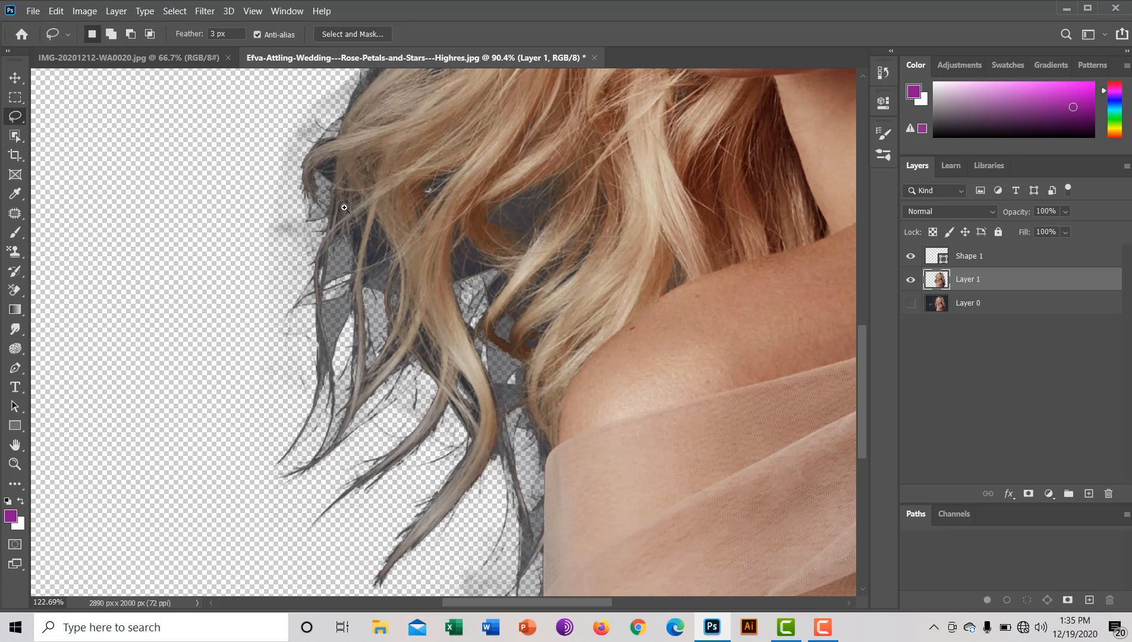
pyautogui.moveTo(345, 241); pyautogui.dragTo(325, 294)
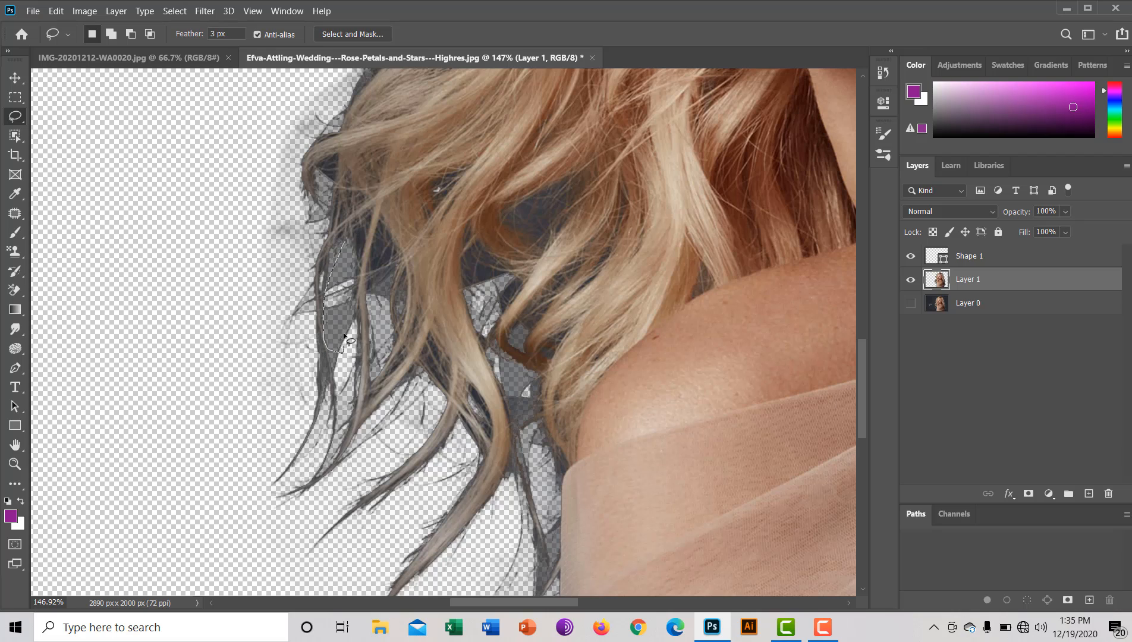
pyautogui.moveTo(354, 256); pyautogui.dragTo(353, 254)
pyautogui.press('Delete')
pyautogui.hotkey('ctrl', 'd')
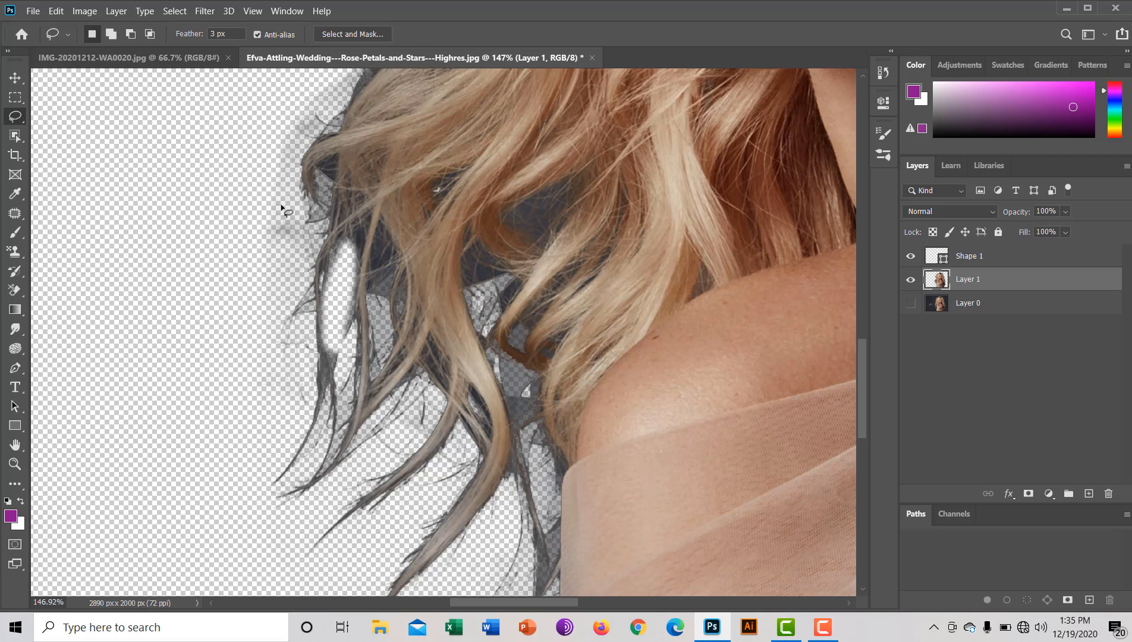
# - Lasso the faint residue along the outer edge of the lower face-side hair, delete it and deselect
pyautogui.moveTo(329, 78); pyautogui.dragTo(319, 121)
pyautogui.moveTo(305, 207); pyautogui.dragTo(306, 259)
pyautogui.moveTo(306, 299)
pyautogui.mouseDown()
pyautogui.moveTo(304, 388)
pyautogui.moveTo(292, 412)
pyautogui.moveTo(252, 415)
pyautogui.moveTo(218, 318)
pyautogui.moveTo(221, 179)
pyautogui.mouseUp()
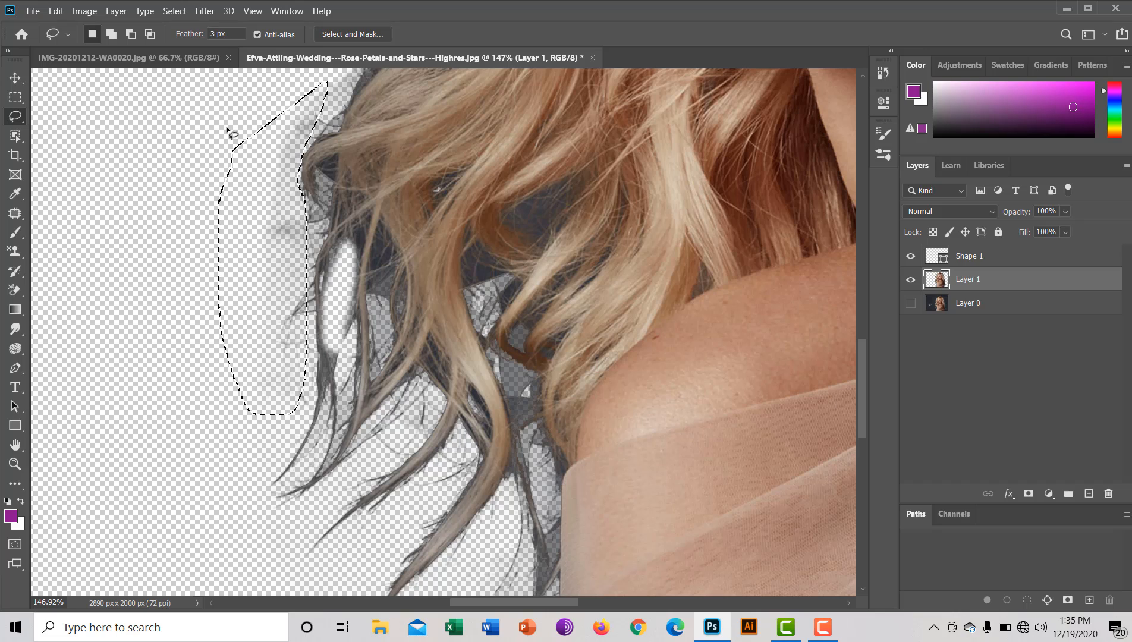
pyautogui.press('Delete')
pyautogui.hotkey('ctrl', 'd')
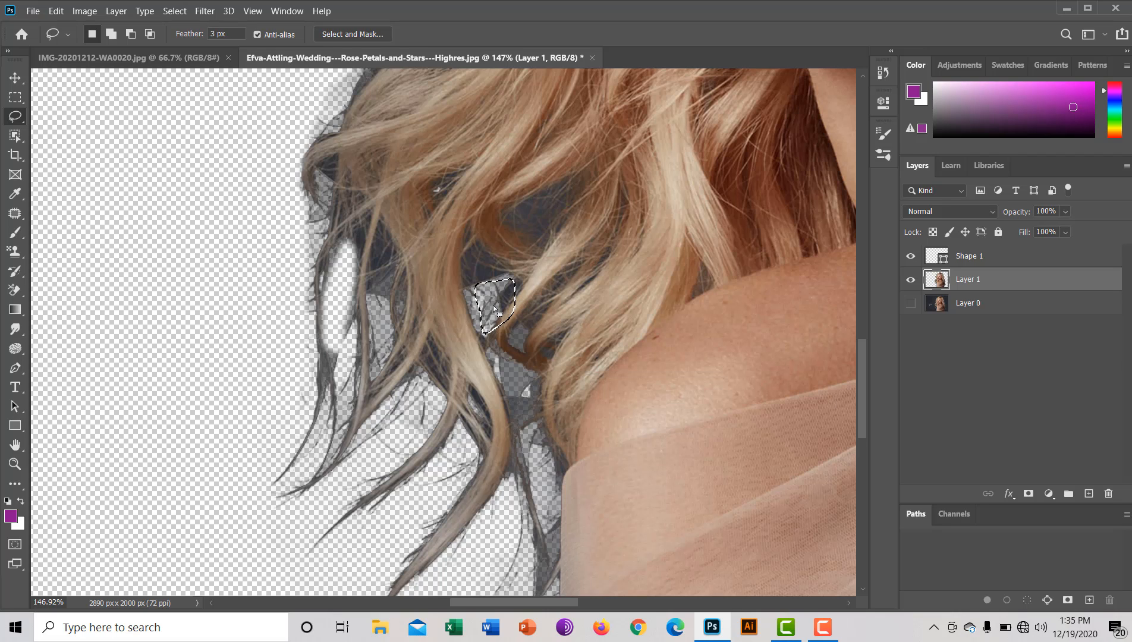
# - Lasso and delete the background in the two gaps between the inner curls beside the bare shoulder
pyautogui.moveTo(494, 310); pyautogui.dragTo(488, 308)
pyautogui.press('Delete')
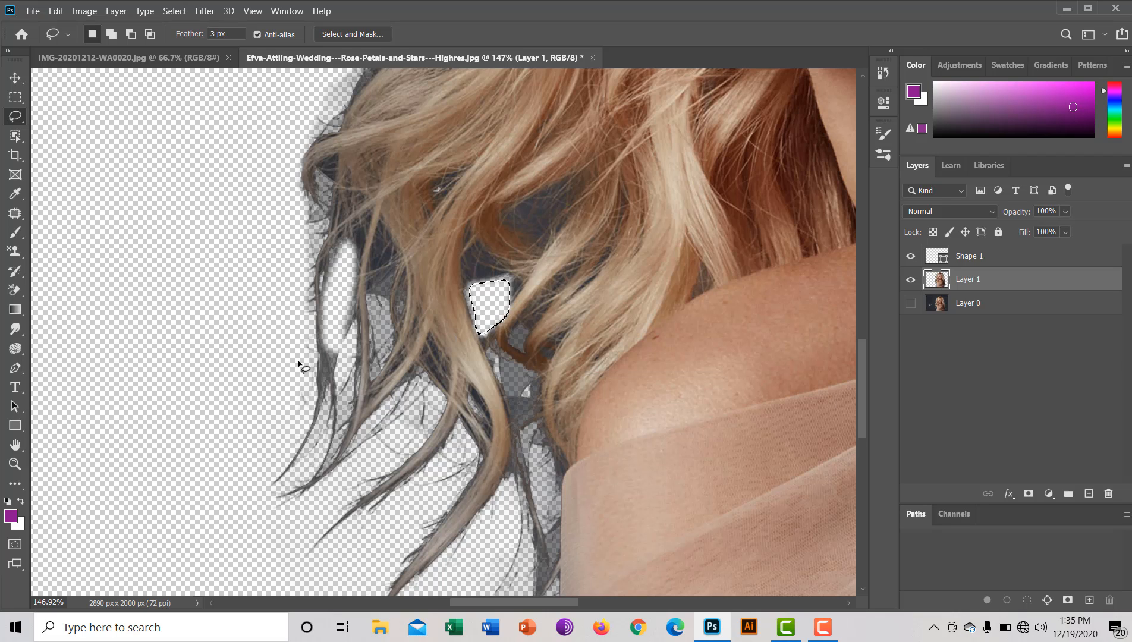
pyautogui.hotkey('ctrl', 'd')
pyautogui.moveTo(539, 447); pyautogui.dragTo(530, 462)
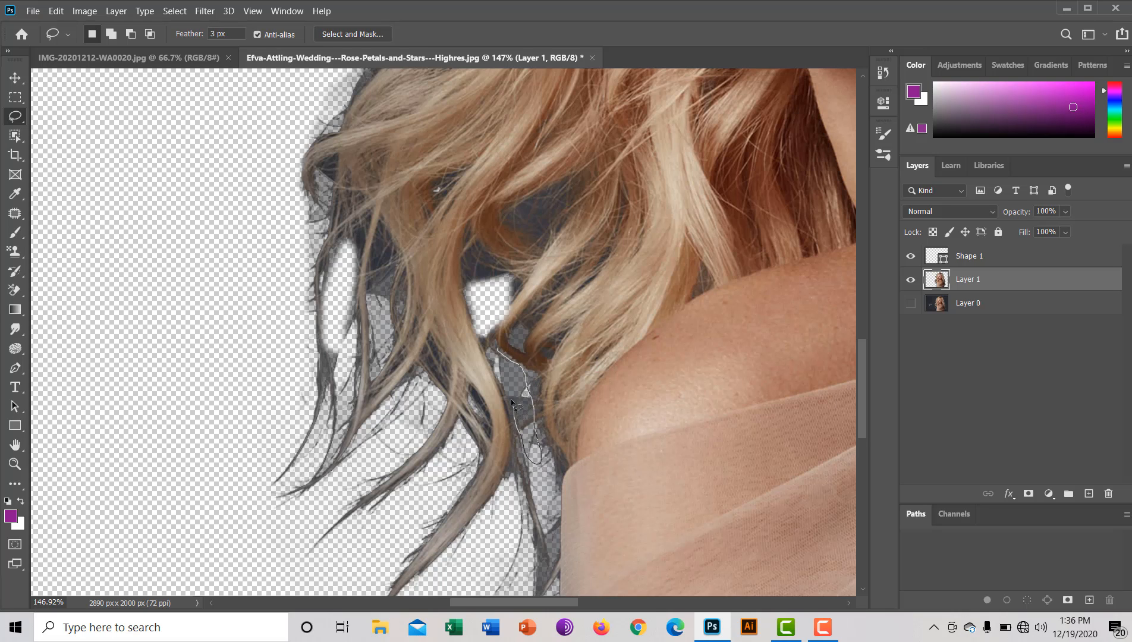
pyautogui.moveTo(494, 364); pyautogui.dragTo(494, 363)
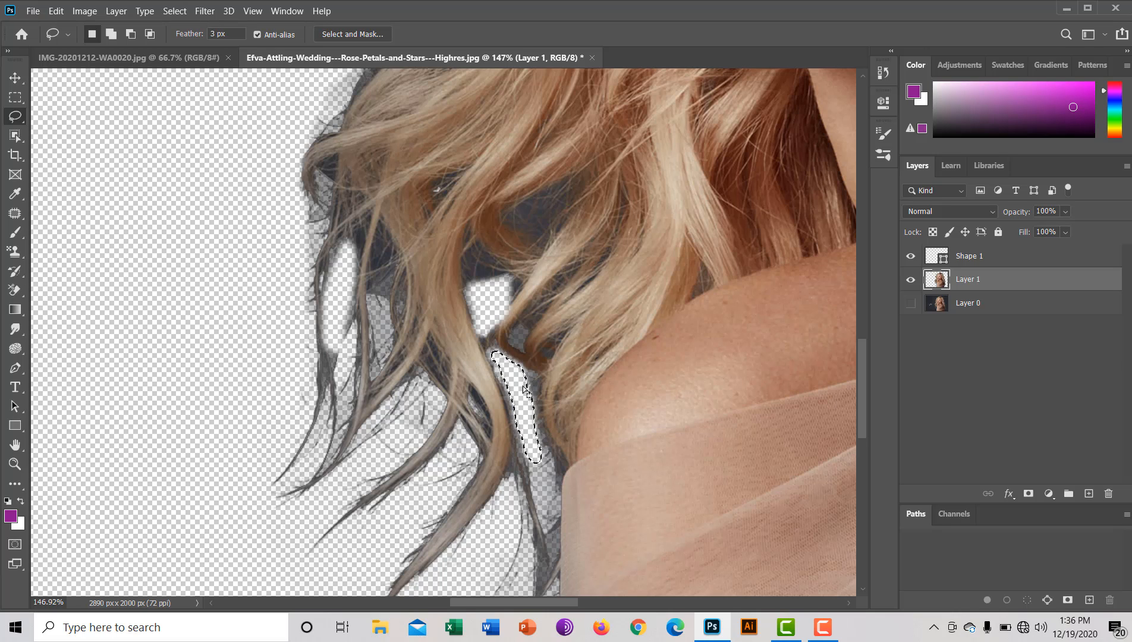
pyautogui.moveTo(523, 389); pyautogui.dragTo(534, 393)
pyautogui.click(236, 358)
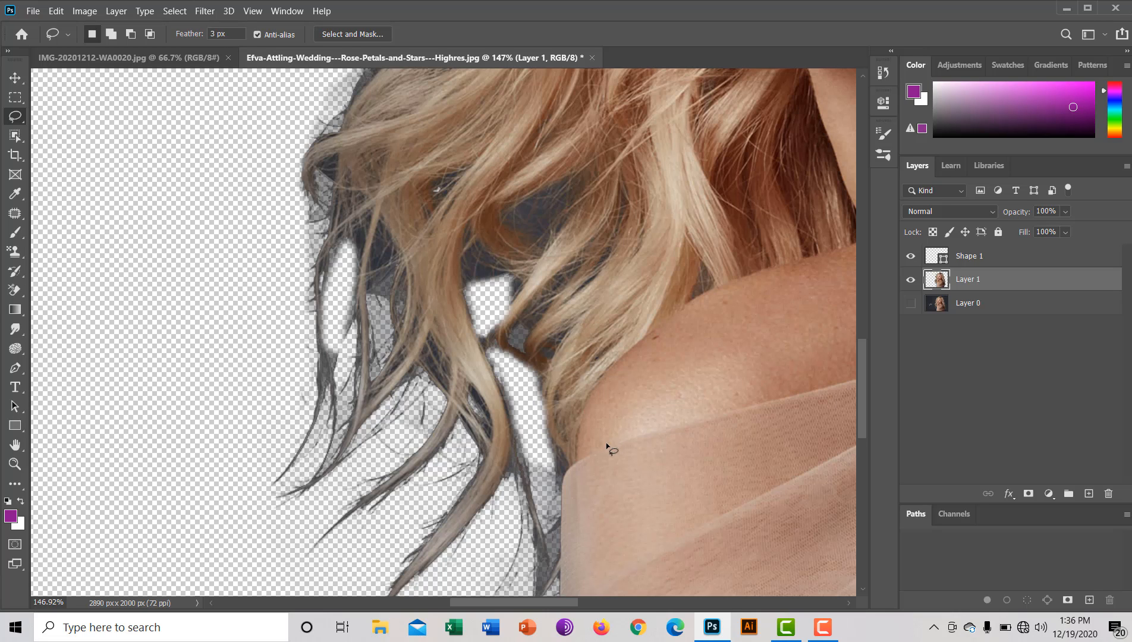
# - Lasso and delete the background in the two gaps between the lower face-side hair strands, and deselect
pyautogui.scroll(-1, 572, 428)
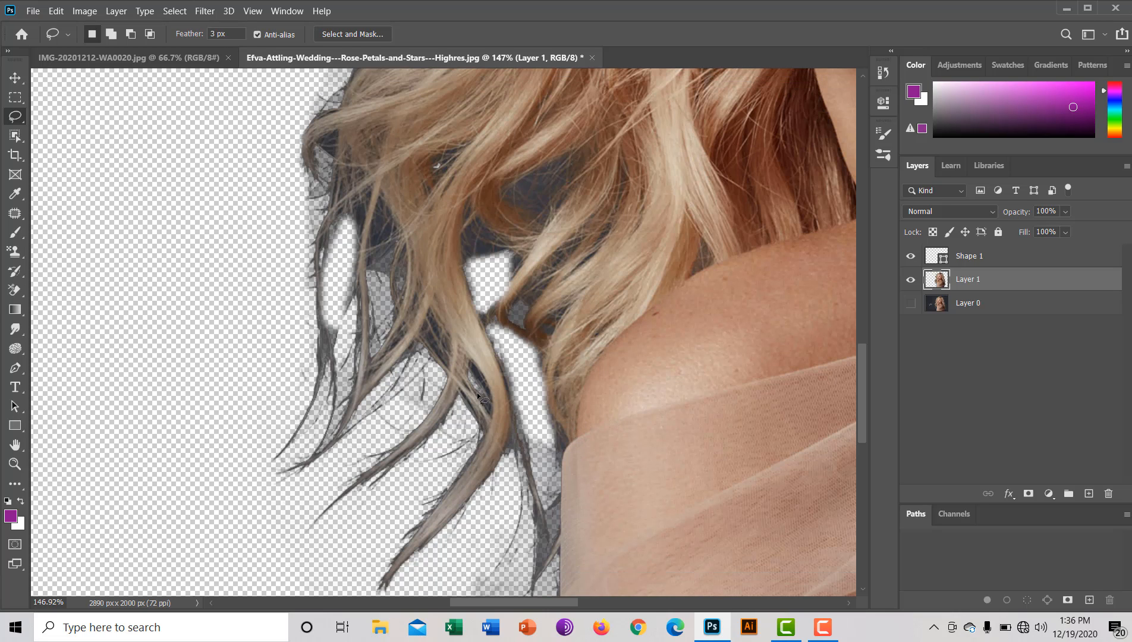
pyautogui.moveTo(438, 380)
pyautogui.mouseDown()
pyautogui.moveTo(423, 409)
pyautogui.moveTo(361, 452)
pyautogui.moveTo(378, 390)
pyautogui.moveTo(425, 372)
pyautogui.mouseUp()
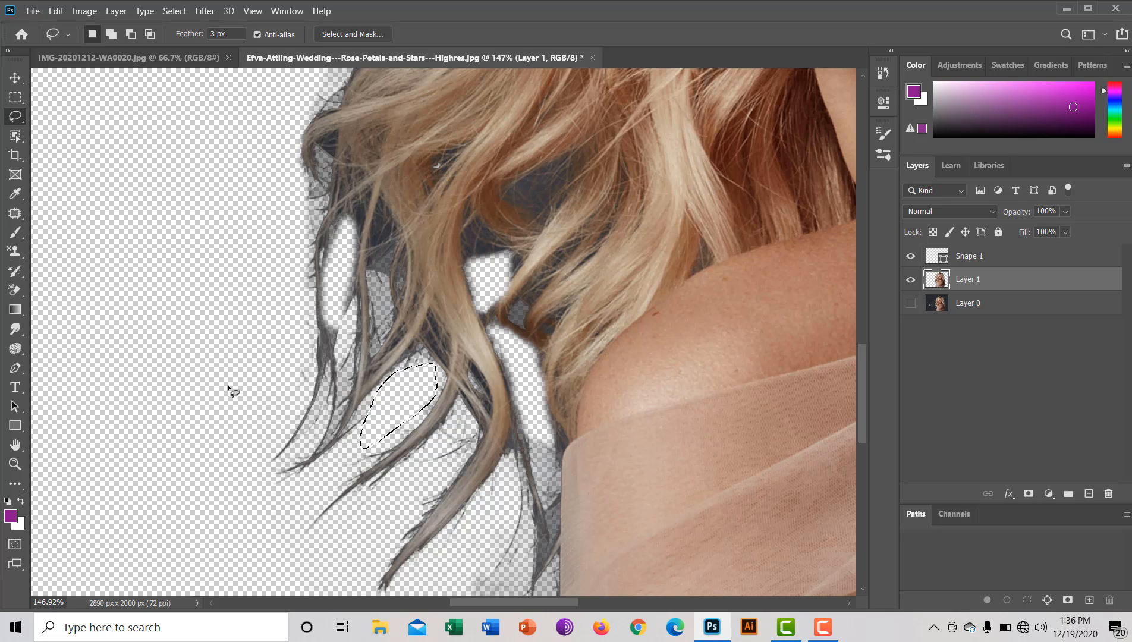
pyautogui.click(248, 385)
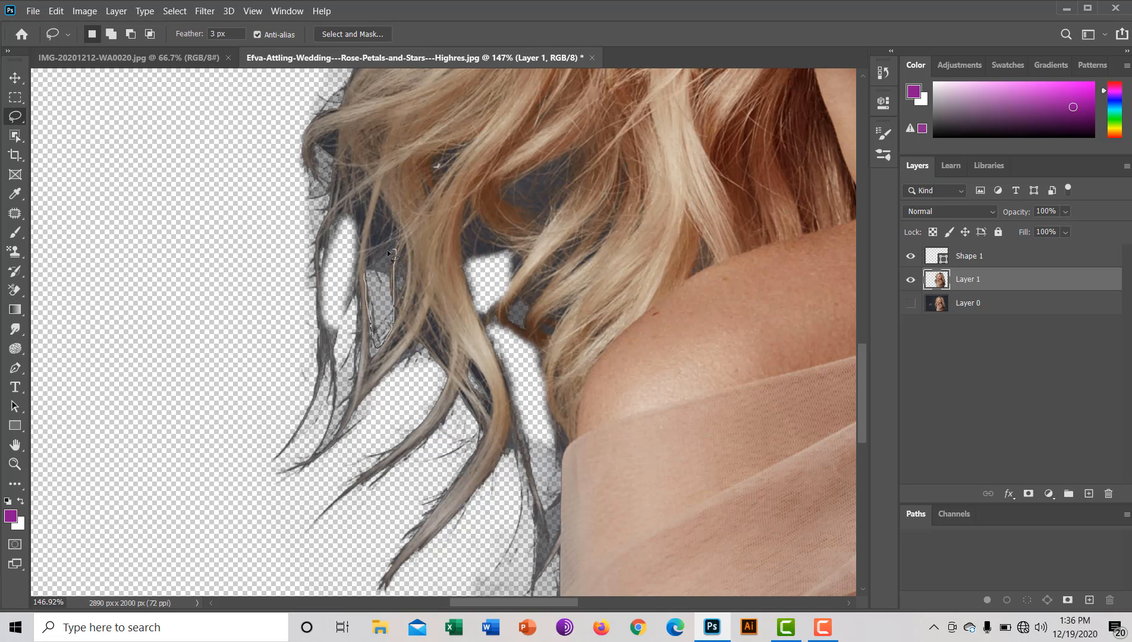
pyautogui.moveTo(381, 259); pyautogui.dragTo(365, 273)
pyautogui.press('Delete')
pyautogui.click(253, 283)
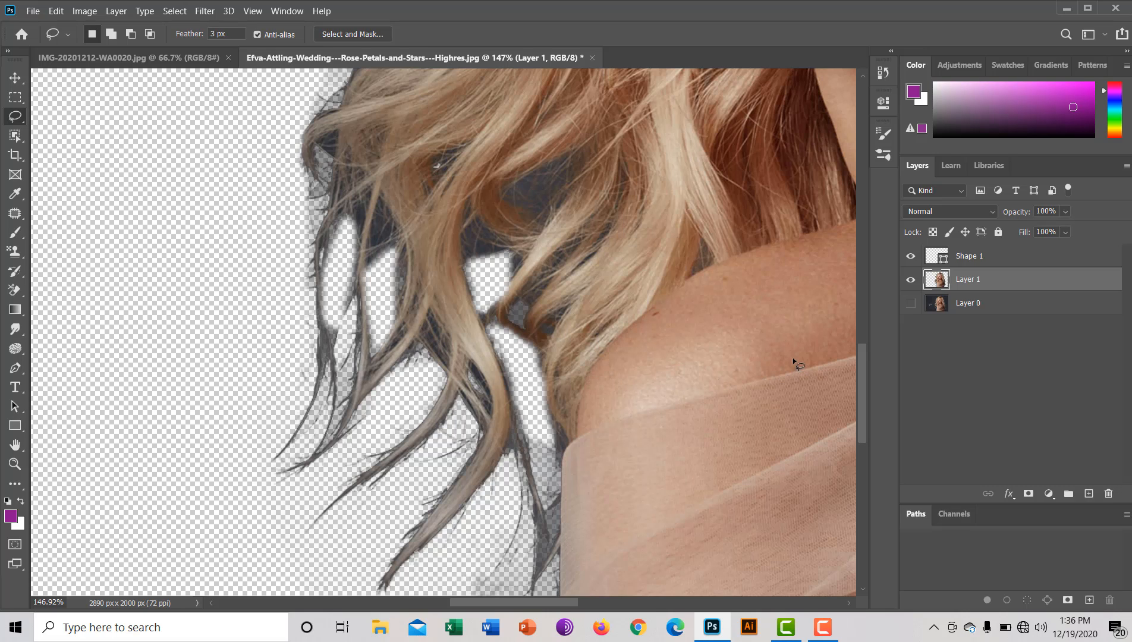
# - Lasso the narrow residue gap between the innermost hanging strand and the draped shoulder, delete it and deselect
pyautogui.scroll(-3, 865, 356)
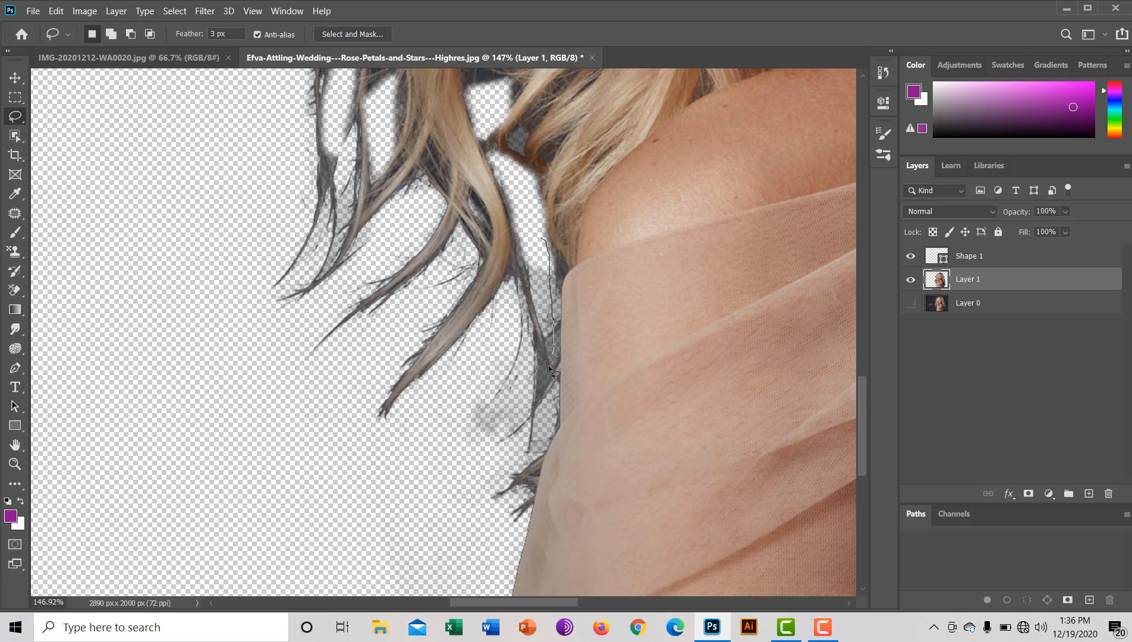
pyautogui.moveTo(540, 319); pyautogui.dragTo(535, 239)
pyautogui.press('Delete')
pyautogui.press('Right')
pyautogui.press('Right')
pyautogui.press('Right')
pyautogui.press('Right')
pyautogui.press('Right')
pyautogui.press('Right')
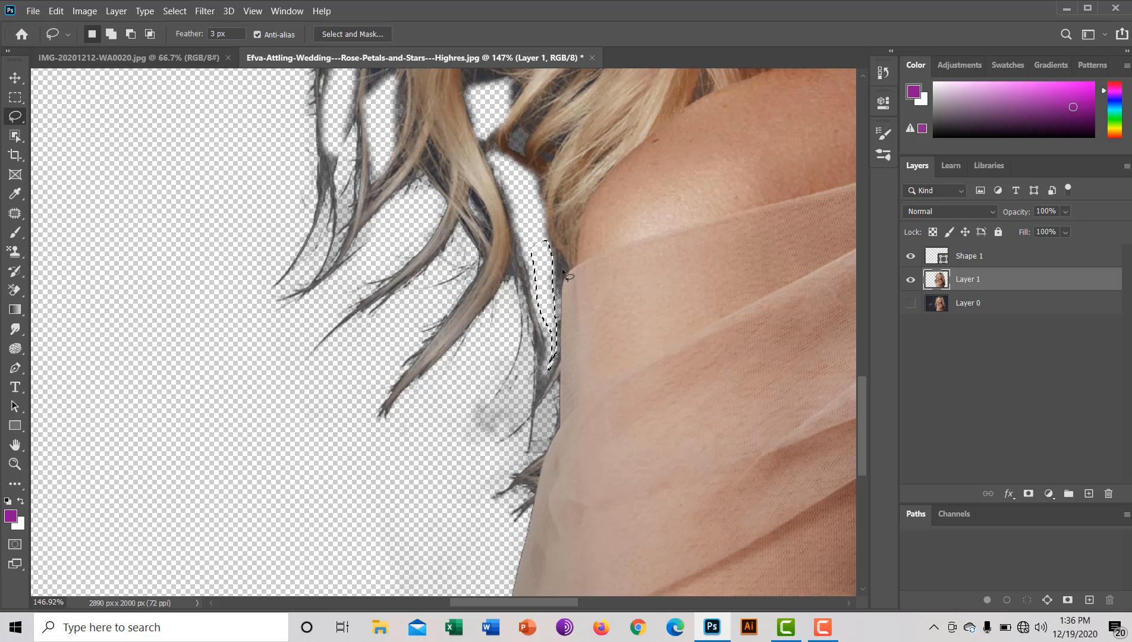
pyautogui.press('Delete')
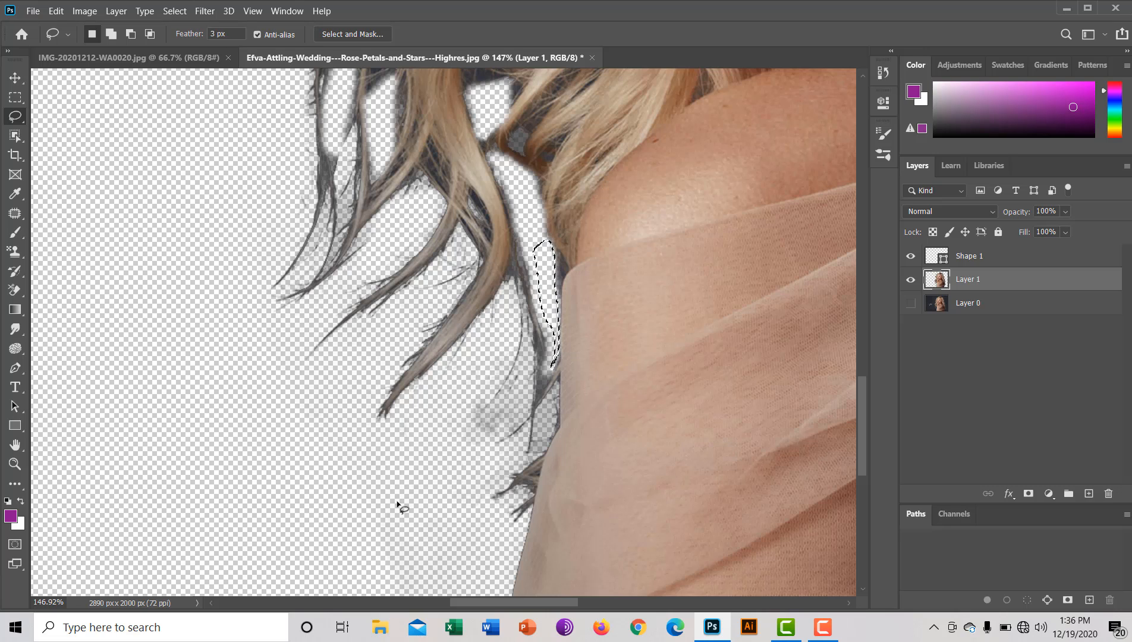
pyautogui.hotkey('ctrl', 'd')
# - Lasso the faint gray residue below the face-side strand tips, beside the draped fabric, delete it and deselect
pyautogui.moveTo(461, 400)
pyautogui.mouseDown()
pyautogui.moveTo(485, 368)
pyautogui.moveTo(514, 377)
pyautogui.moveTo(528, 423)
pyautogui.moveTo(511, 522)
pyautogui.moveTo(476, 616)
pyautogui.moveTo(413, 626)
pyautogui.moveTo(297, 510)
pyautogui.mouseUp()
pyautogui.press('Delete')
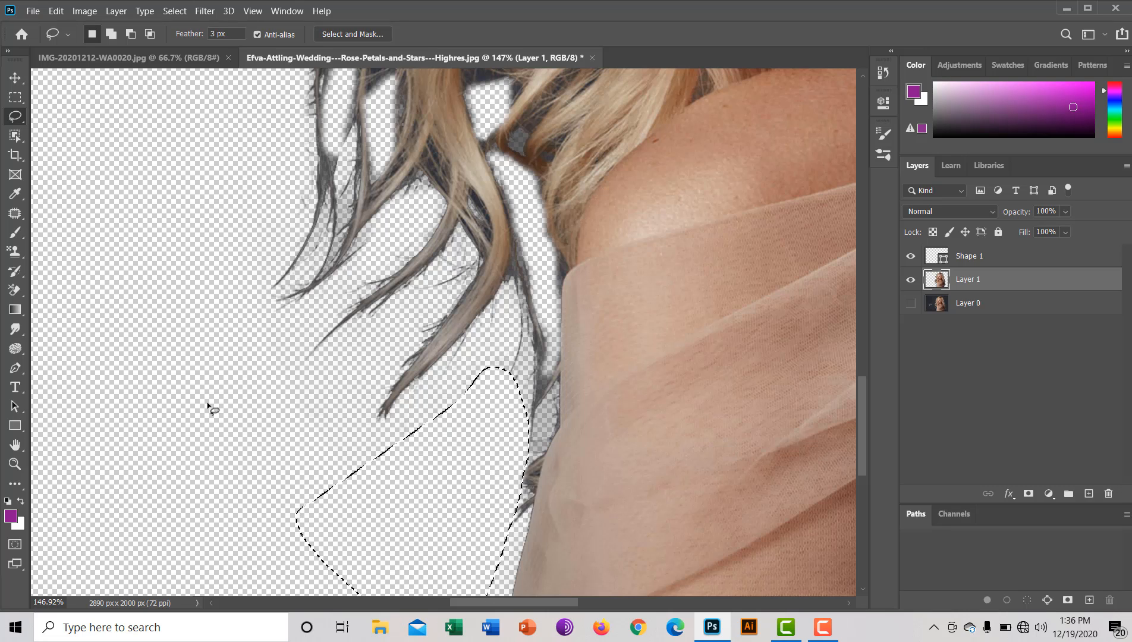
pyautogui.hotkey('ctrl', 'd')
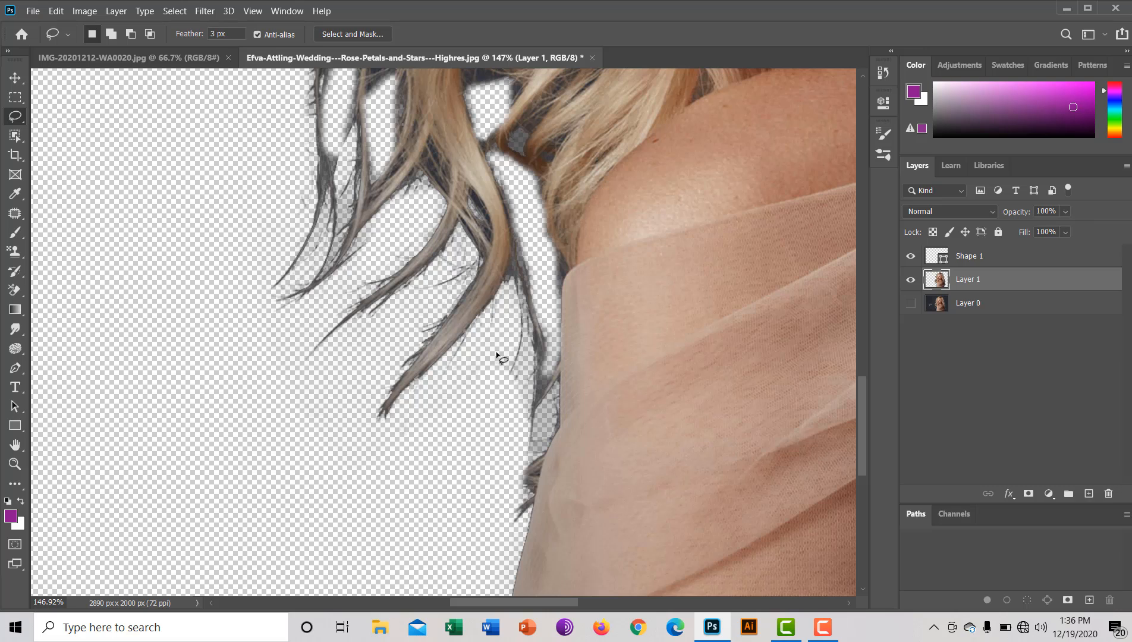
# - Lasso the leftover strand ends and haze along the fabric edge below the shoulder, delete them and deselect
pyautogui.moveTo(496, 352); pyautogui.dragTo(515, 334)
pyautogui.moveTo(525, 494)
pyautogui.mouseDown()
pyautogui.moveTo(481, 531)
pyautogui.moveTo(470, 525)
pyautogui.mouseUp()
pyautogui.press('Right')
pyautogui.press('Right')
pyautogui.press('Right')
pyautogui.press('Right')
pyautogui.press('Right')
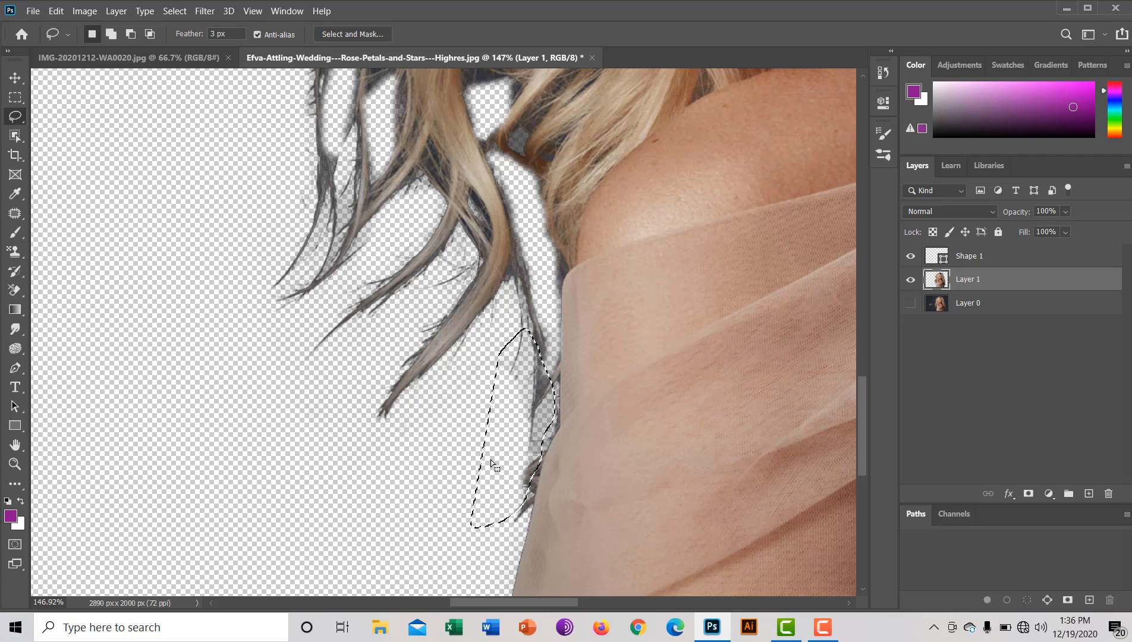
pyautogui.press('Delete')
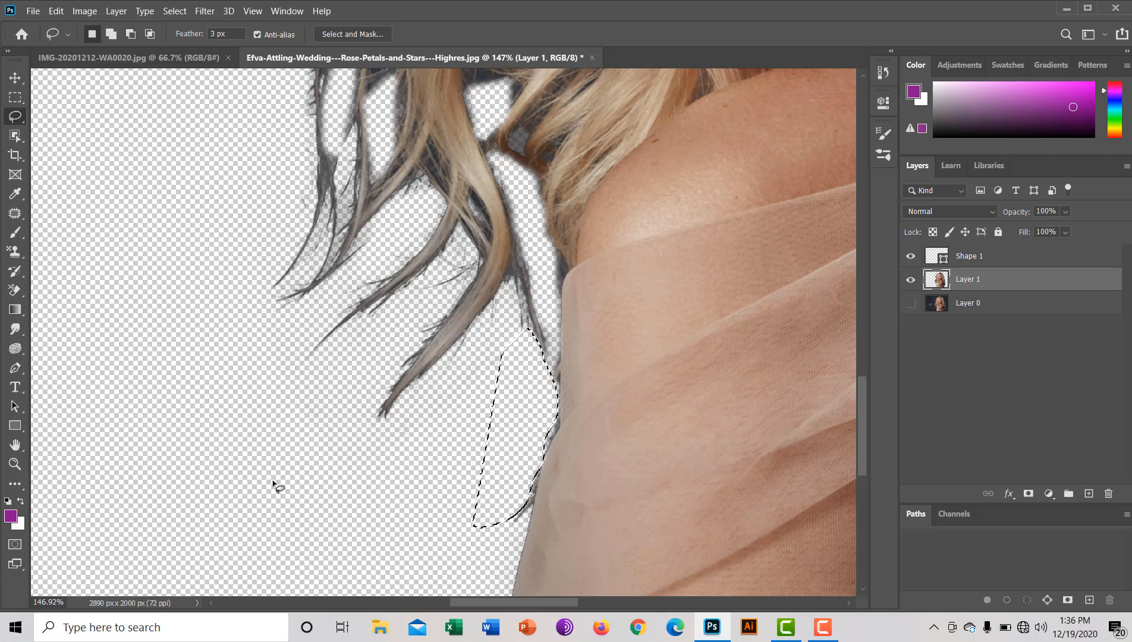
pyautogui.hotkey('ctrl', 'd')
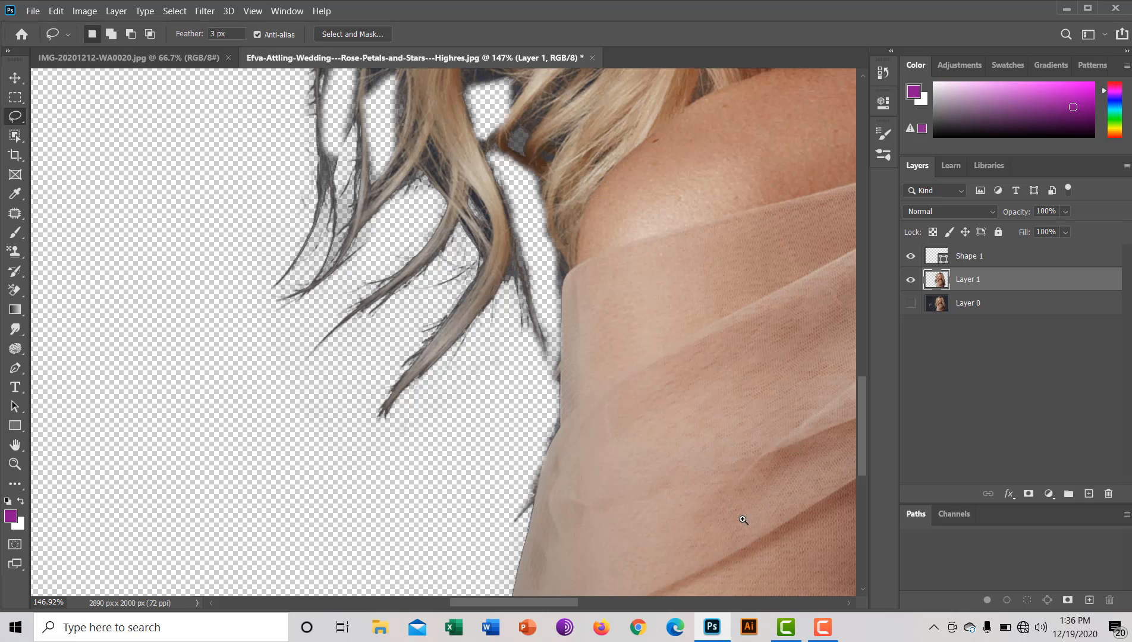
# - Lasso the residue and stray wisps below the lowest curl of the back hair, delete them and deselect
pyautogui.moveTo(743, 520); pyautogui.dragTo(667, 486)
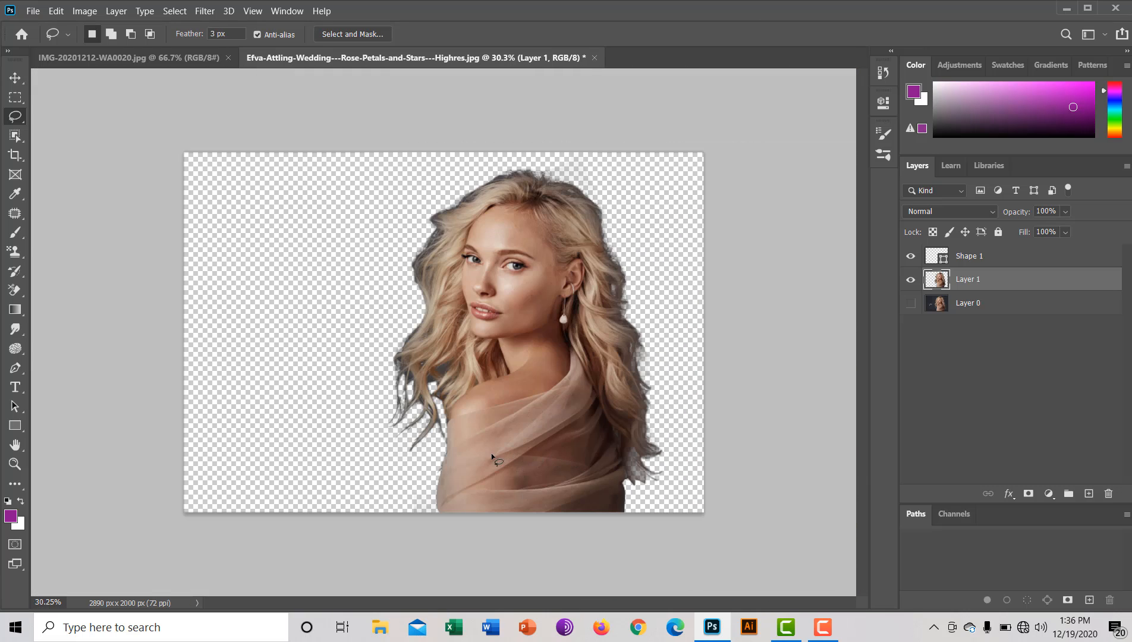
pyautogui.moveTo(663, 478); pyautogui.dragTo(733, 523)
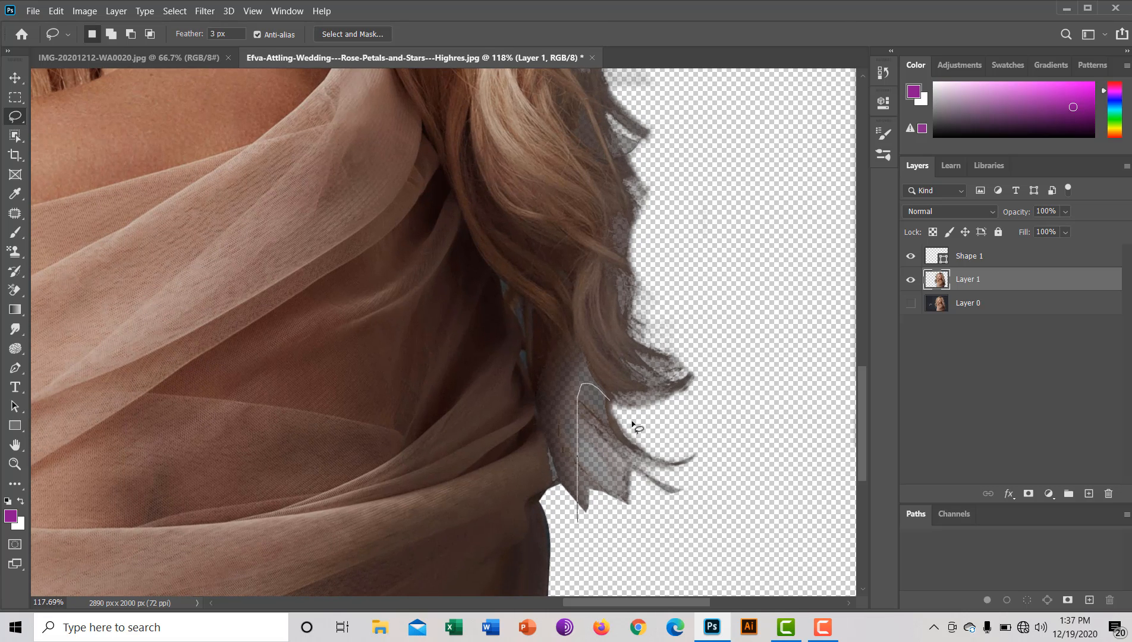
pyautogui.moveTo(633, 425)
pyautogui.mouseDown()
pyautogui.moveTo(750, 470)
pyautogui.moveTo(742, 464)
pyautogui.mouseUp()
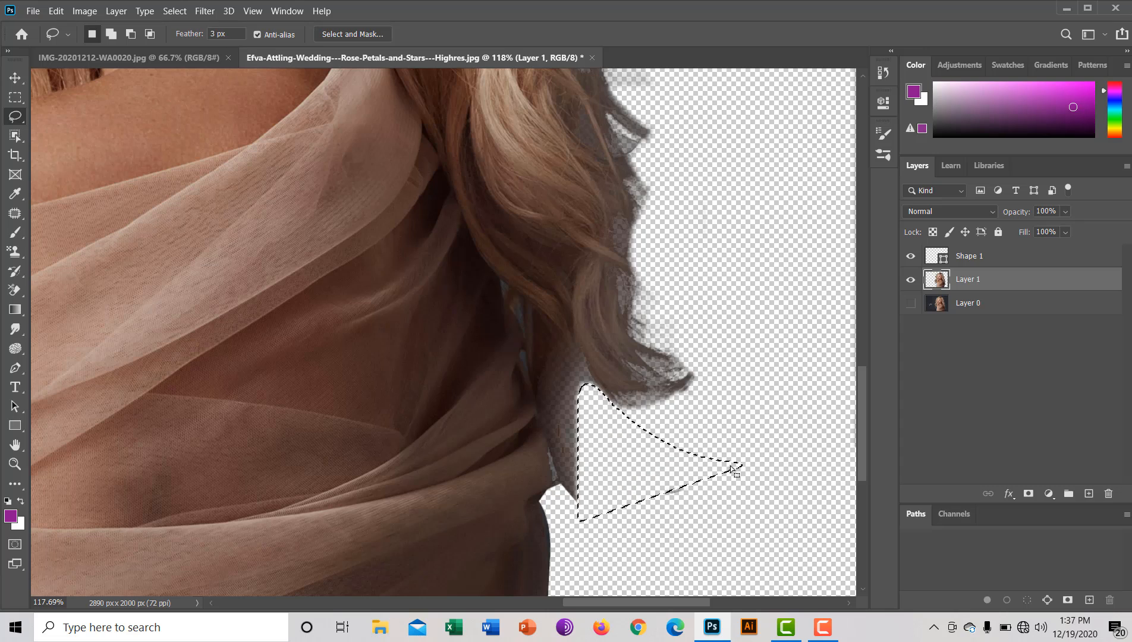
pyautogui.moveTo(649, 470); pyautogui.dragTo(663, 481)
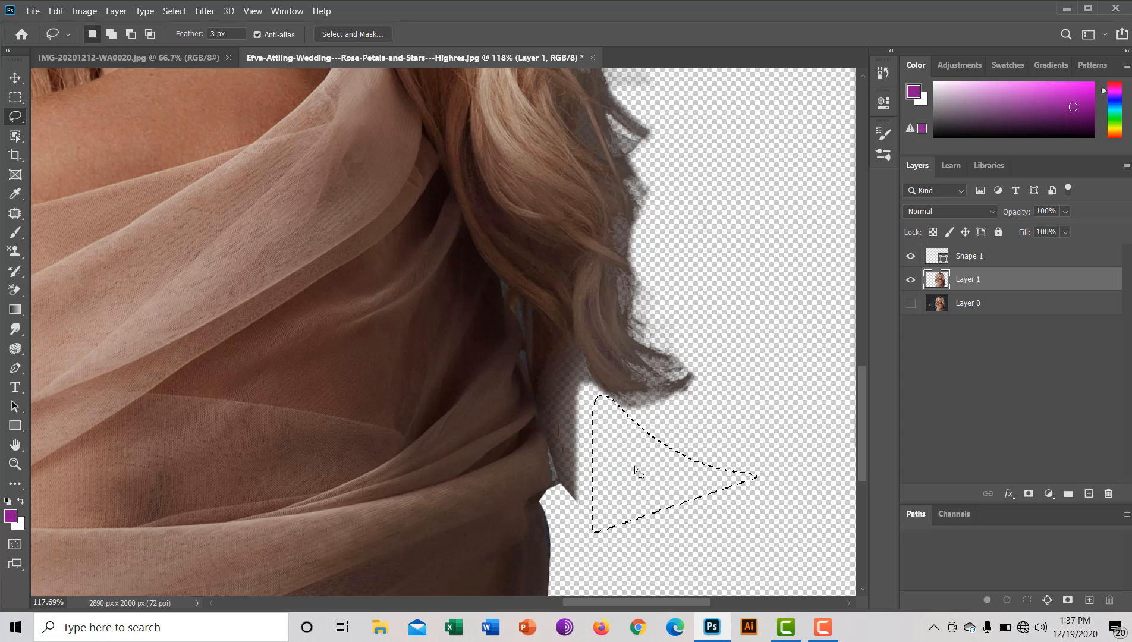
pyautogui.click(741, 509)
# - Lasso and delete the remaining haze along the underside of the lowest back curl, and deselect
pyautogui.moveTo(581, 516); pyautogui.dragTo(572, 474)
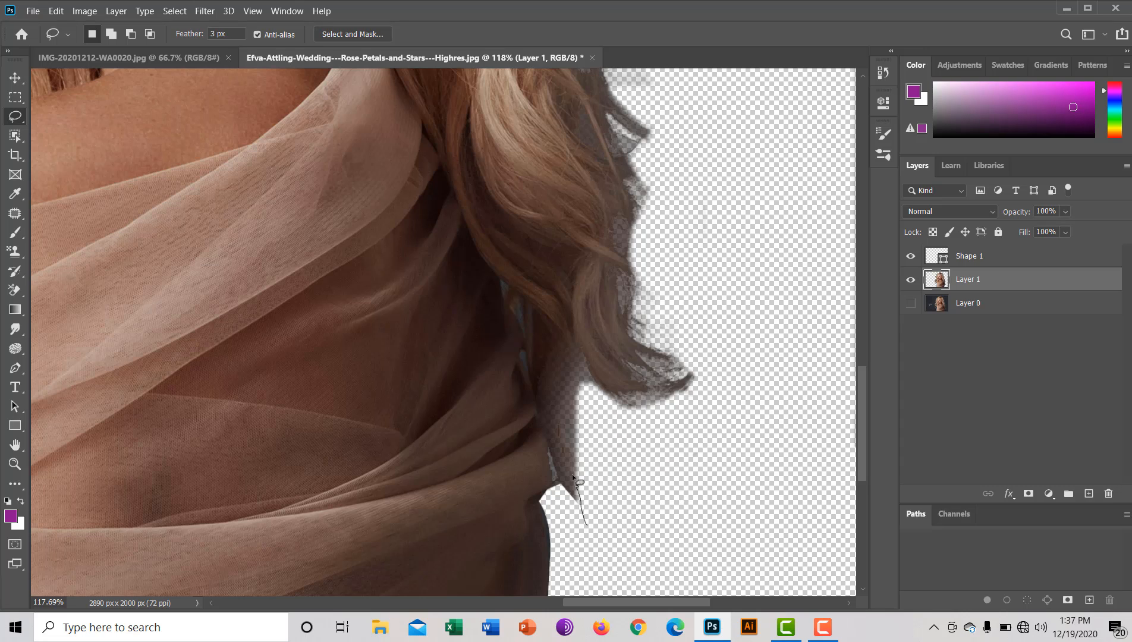
pyautogui.moveTo(575, 408)
pyautogui.mouseDown()
pyautogui.moveTo(583, 386)
pyautogui.moveTo(655, 410)
pyautogui.moveTo(716, 382)
pyautogui.moveTo(693, 399)
pyautogui.mouseUp()
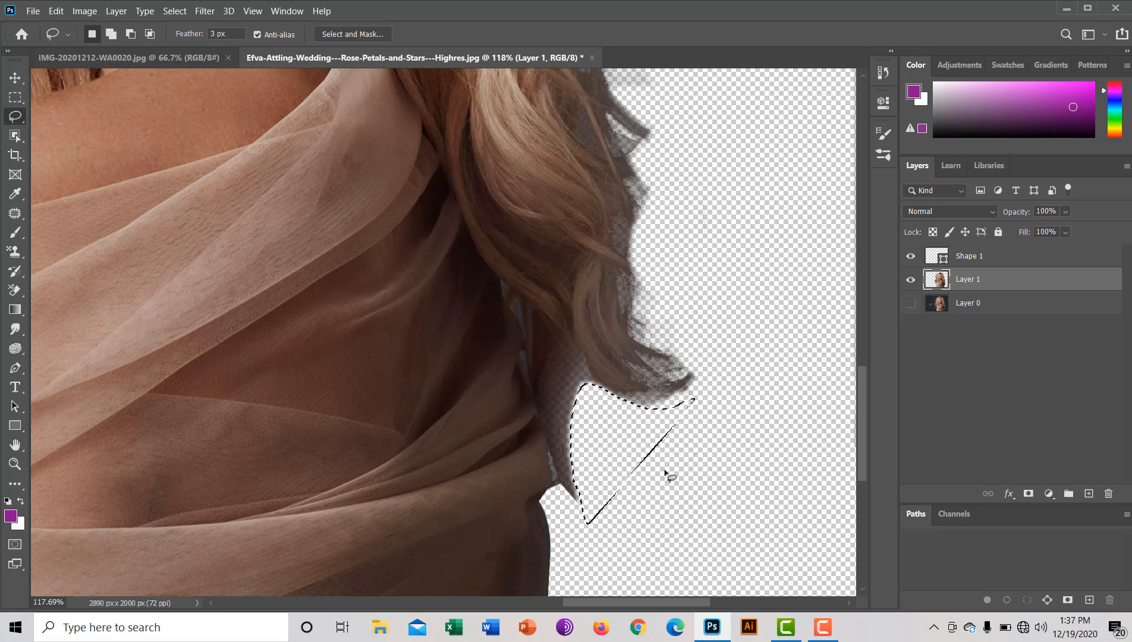
pyautogui.click(646, 462)
pyautogui.moveTo(605, 399)
pyautogui.mouseDown()
pyautogui.moveTo(712, 373)
pyautogui.moveTo(734, 425)
pyautogui.moveTo(656, 476)
pyautogui.moveTo(584, 483)
pyautogui.mouseUp()
pyautogui.click(580, 485)
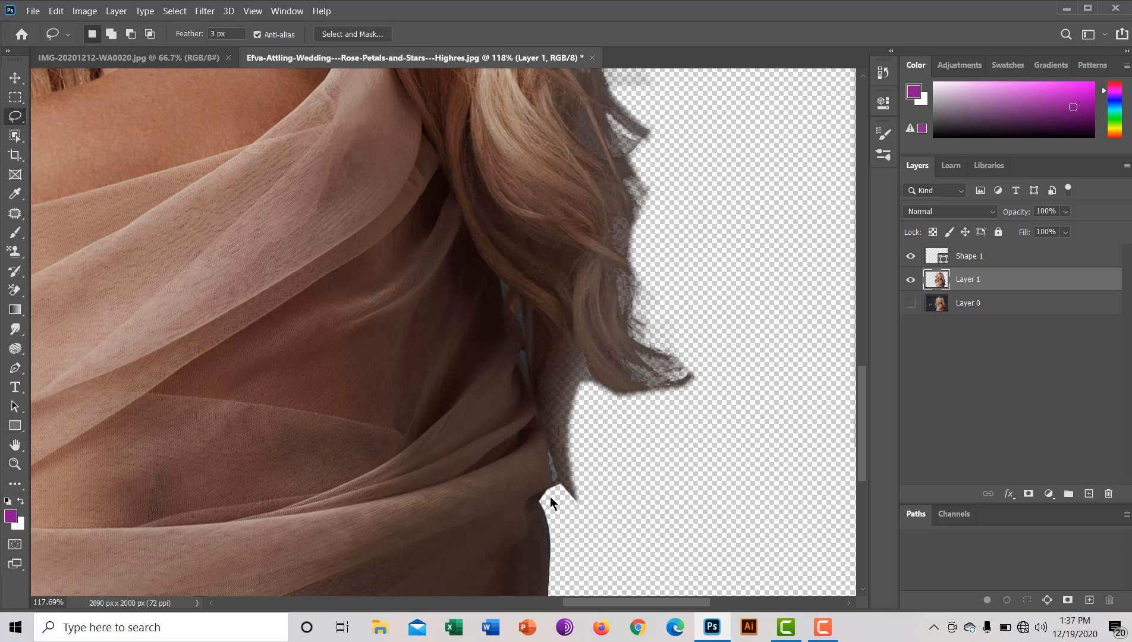
# - Lasso the remaining residue wedge between the back hair and the dress edge, delete it and deselect
pyautogui.moveTo(588, 434); pyautogui.dragTo(578, 518)
pyautogui.moveTo(563, 478); pyautogui.dragTo(590, 423)
pyautogui.press('Delete')
pyautogui.hotkey('ctrl', 'd')
pyautogui.moveTo(676, 496); pyautogui.dragTo(725, 428)
pyautogui.moveTo(784, 356); pyautogui.dragTo(729, 350)
pyautogui.moveTo(550, 334); pyautogui.dragTo(591, 334)
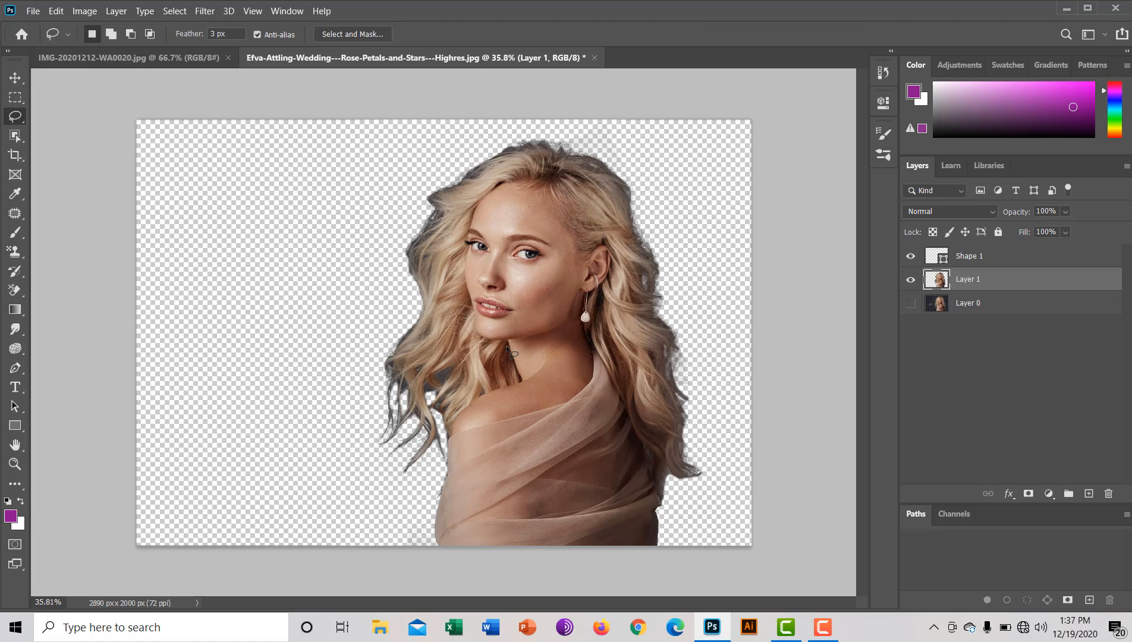
# - Move the cutout to the left side of the canvas, and Lasso and delete the faint residue line behind the back hair
pyautogui.click(15, 77)
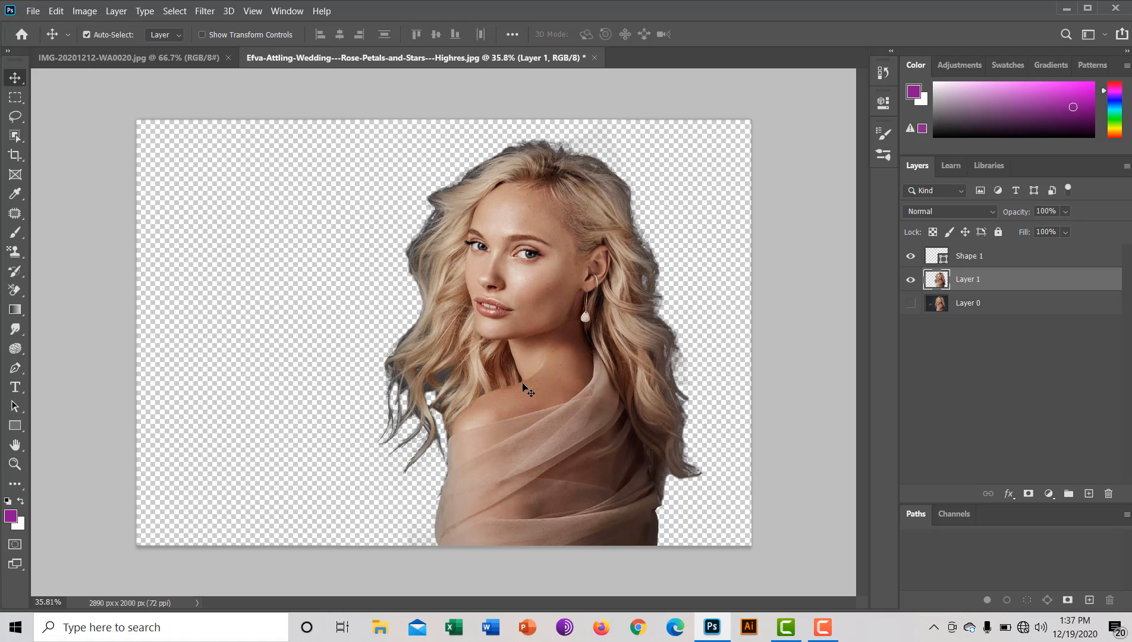
pyautogui.moveTo(523, 385); pyautogui.dragTo(293, 385)
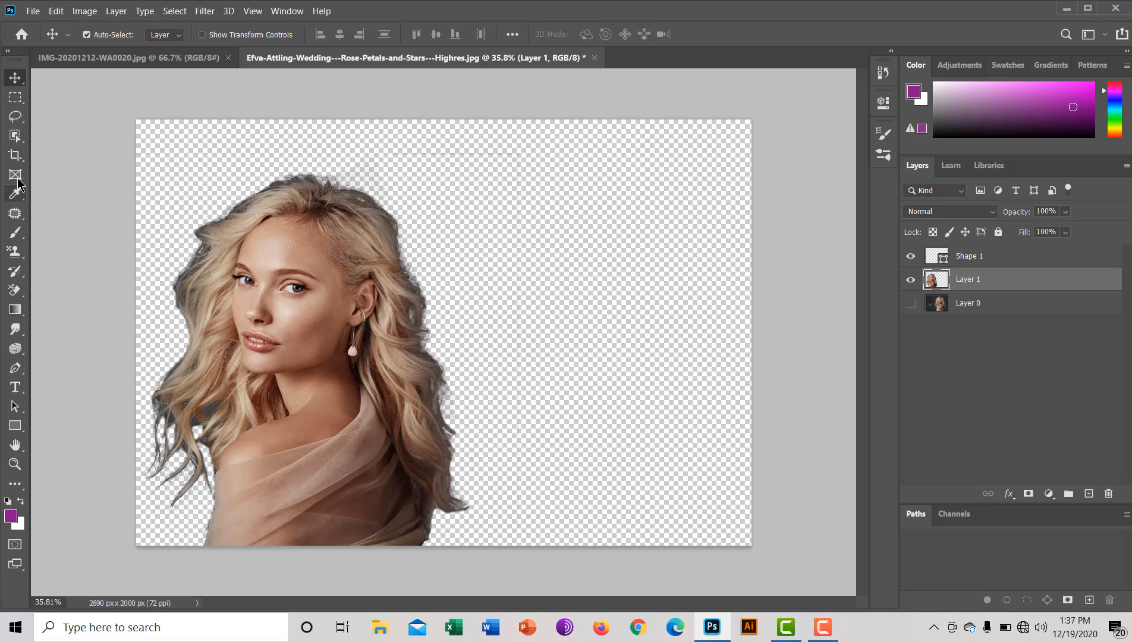
pyautogui.click(15, 117)
pyautogui.moveTo(348, 135)
pyautogui.mouseDown()
pyautogui.moveTo(417, 203)
pyautogui.moveTo(474, 294)
pyautogui.mouseUp()
pyautogui.moveTo(503, 423)
pyautogui.mouseDown()
pyautogui.moveTo(494, 543)
pyautogui.moveTo(505, 569)
pyautogui.moveTo(562, 552)
pyautogui.moveTo(629, 437)
pyautogui.moveTo(647, 229)
pyautogui.moveTo(567, 121)
pyautogui.mouseUp()
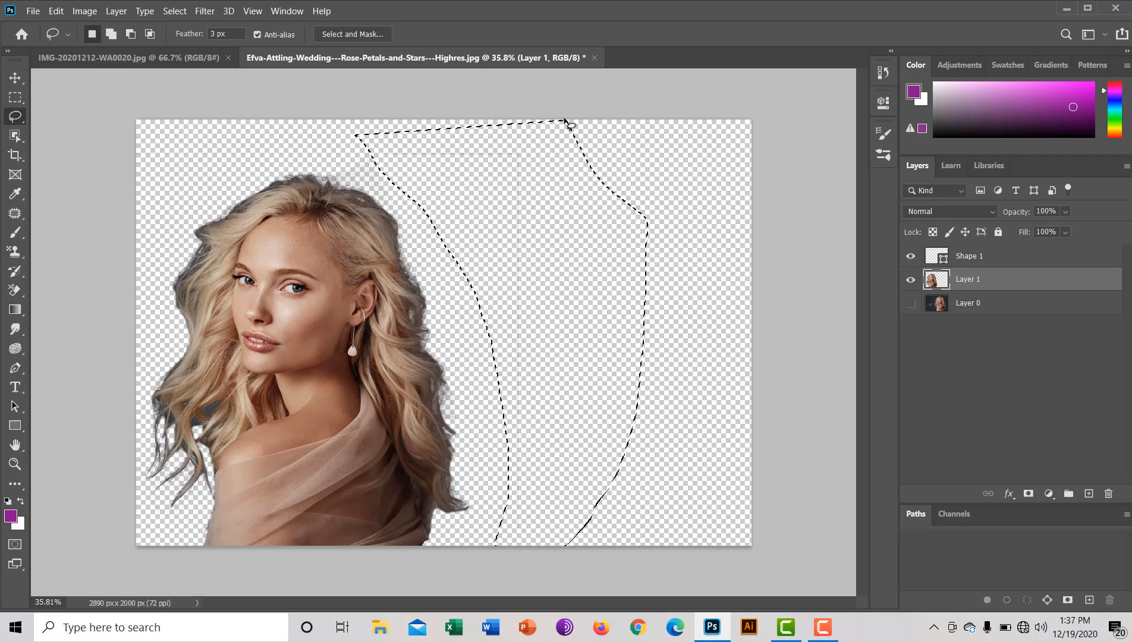
pyautogui.moveTo(278, 400); pyautogui.dragTo(375, 401)
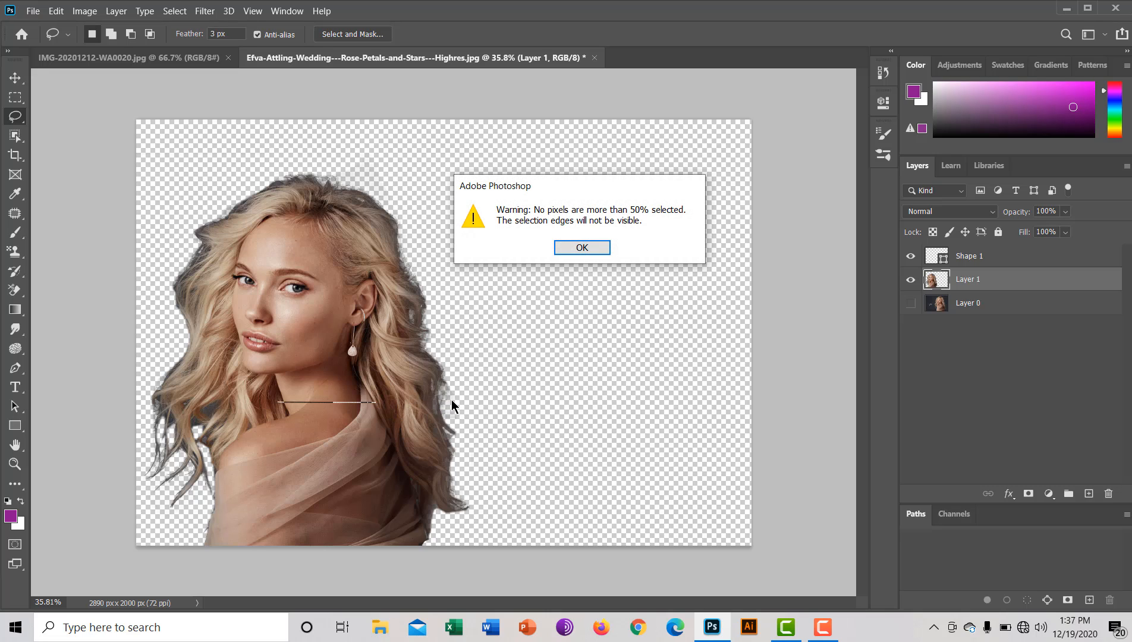
pyautogui.click(567, 247)
# - Move the cutout up and to the right, and Lasso and delete the faint residue beside the lower dress
pyautogui.click(15, 77)
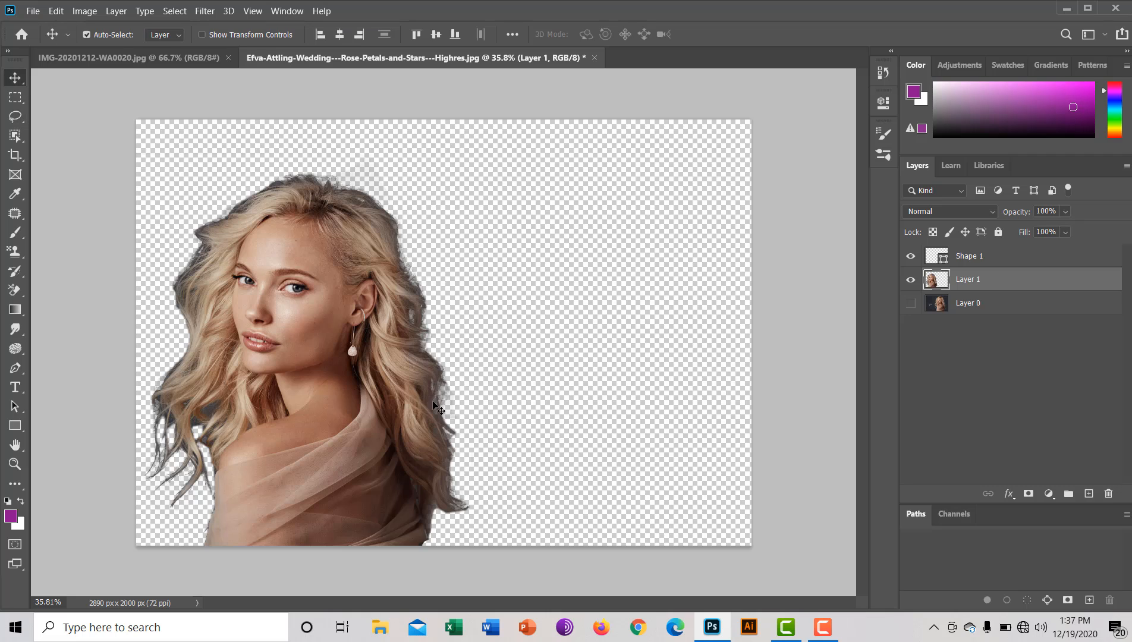
pyautogui.moveTo(459, 426)
pyautogui.mouseDown()
pyautogui.moveTo(624, 393)
pyautogui.moveTo(721, 346)
pyautogui.moveTo(702, 328)
pyautogui.moveTo(711, 333)
pyautogui.mouseUp()
pyautogui.moveTo(347, 450); pyautogui.dragTo(441, 438)
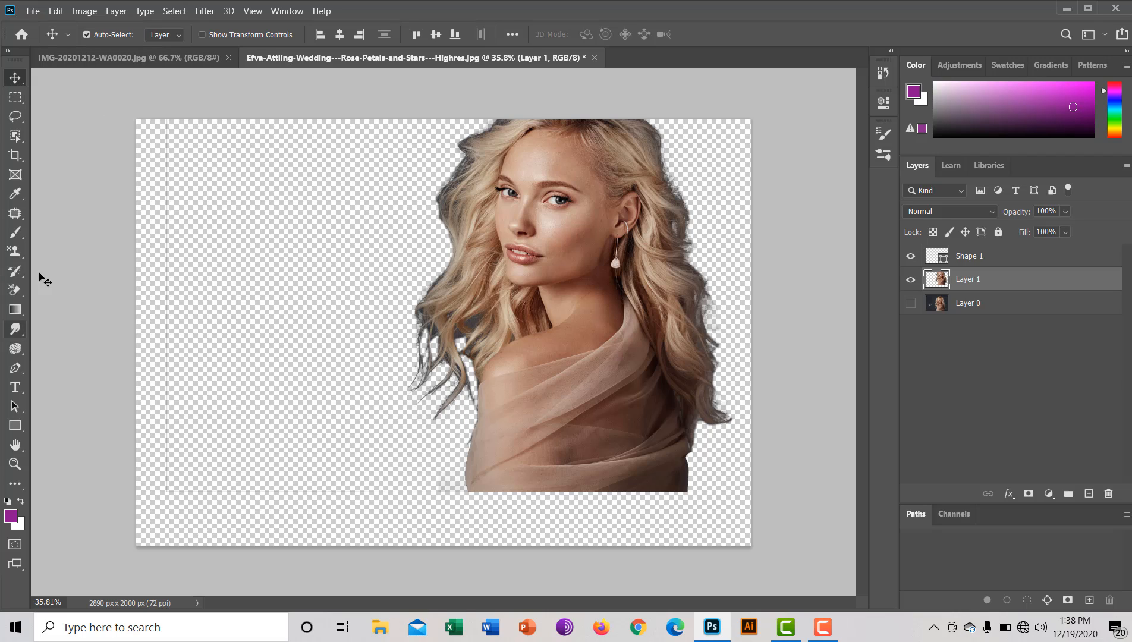
pyautogui.click(15, 117)
pyautogui.moveTo(402, 416)
pyautogui.mouseDown()
pyautogui.moveTo(444, 434)
pyautogui.moveTo(464, 513)
pyautogui.moveTo(437, 521)
pyautogui.moveTo(363, 493)
pyautogui.moveTo(298, 445)
pyautogui.mouseUp()
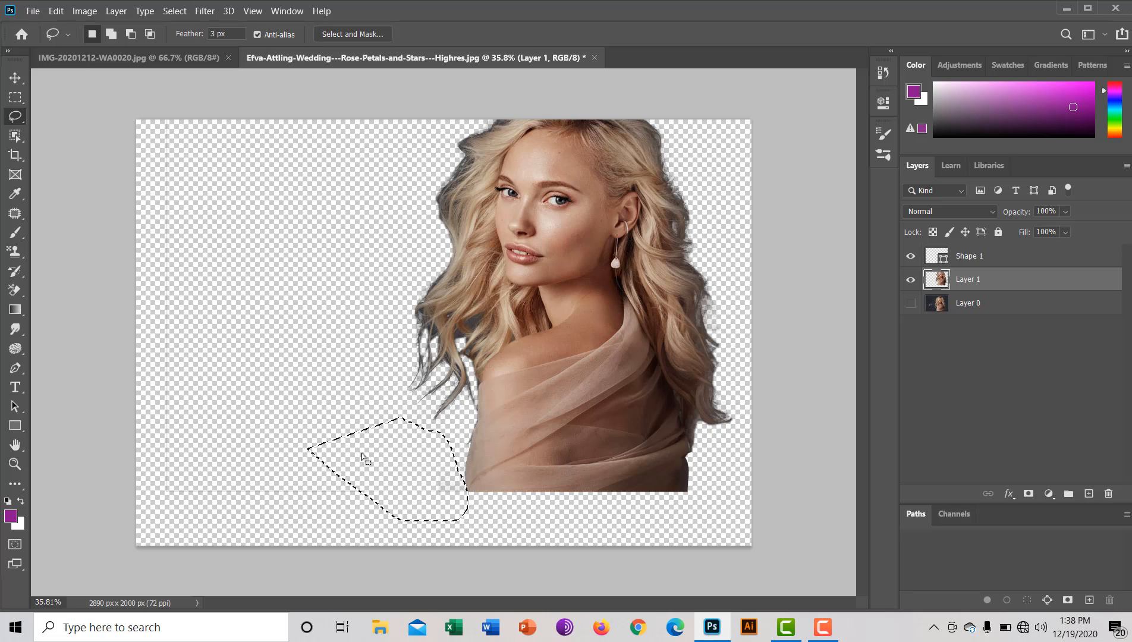
pyautogui.click(285, 341)
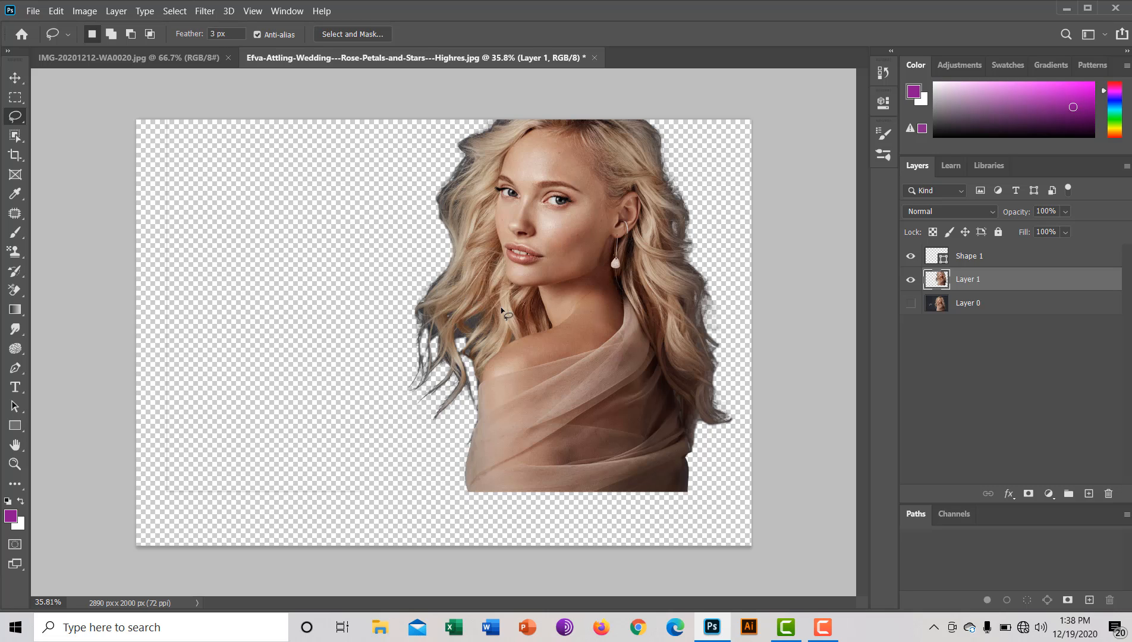
# - Move the cutout to the right side of the canvas with the dress reaching the canvas's lower edge
pyautogui.click(16, 78)
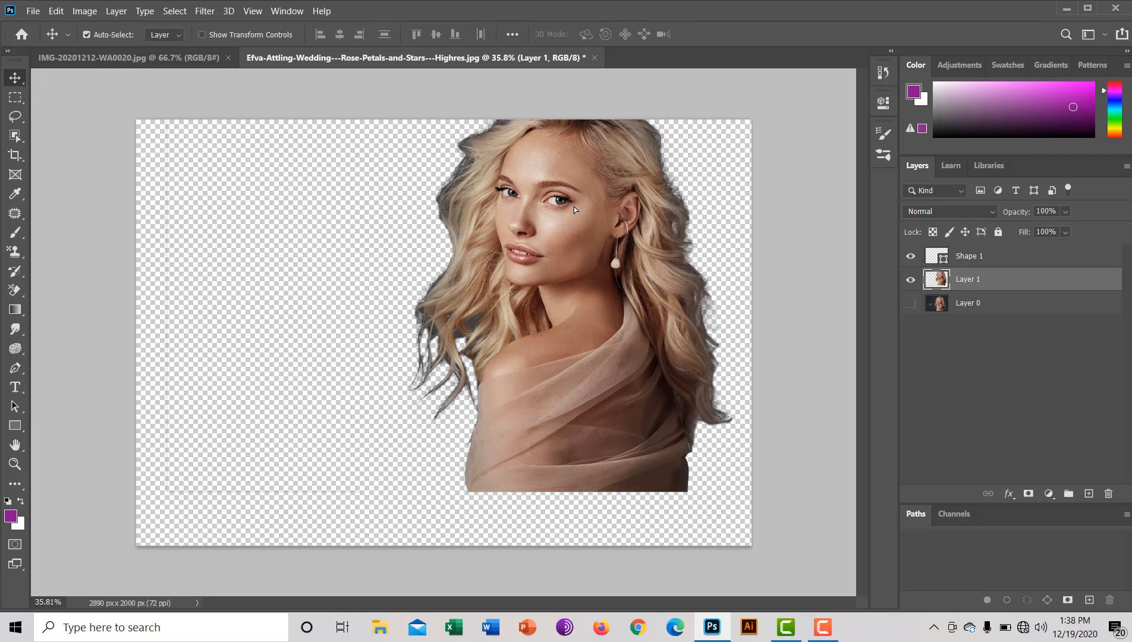
pyautogui.moveTo(574, 206); pyautogui.dragTo(602, 239)
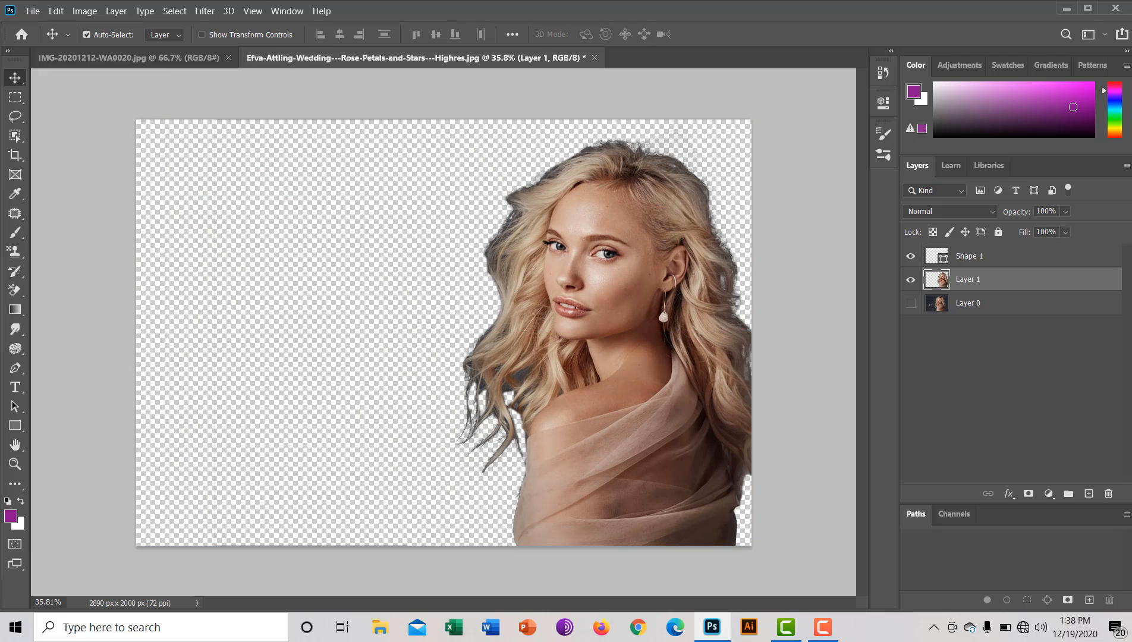
# - Duplicate the portrait cutout layer, Layer 1, with the Gradient tool active
pyautogui.click(938, 260)
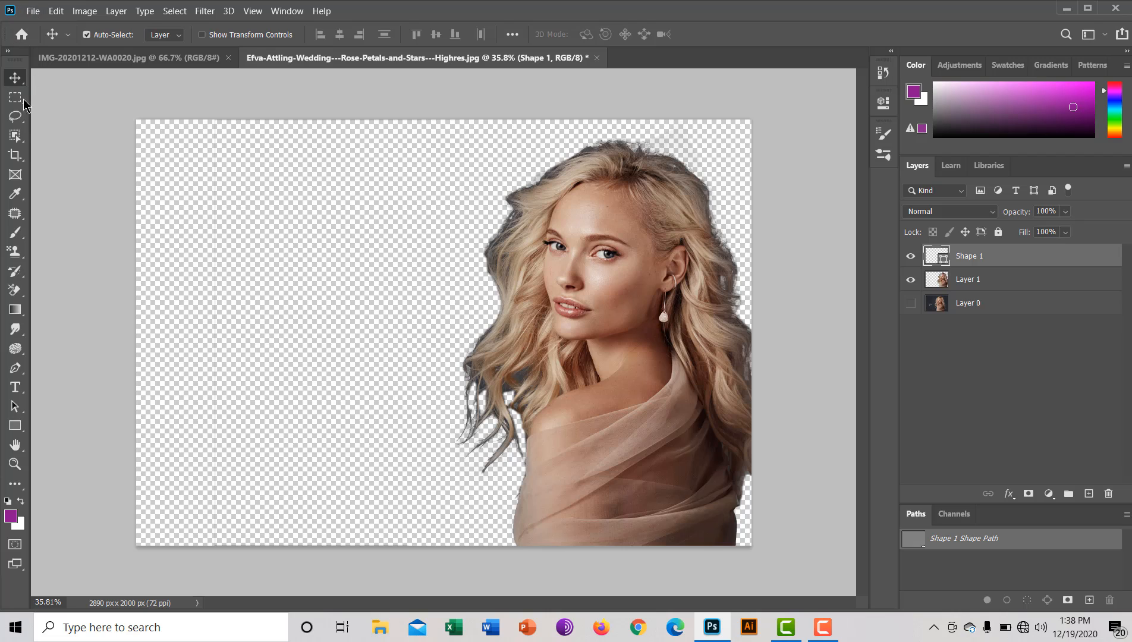
pyautogui.click(15, 310)
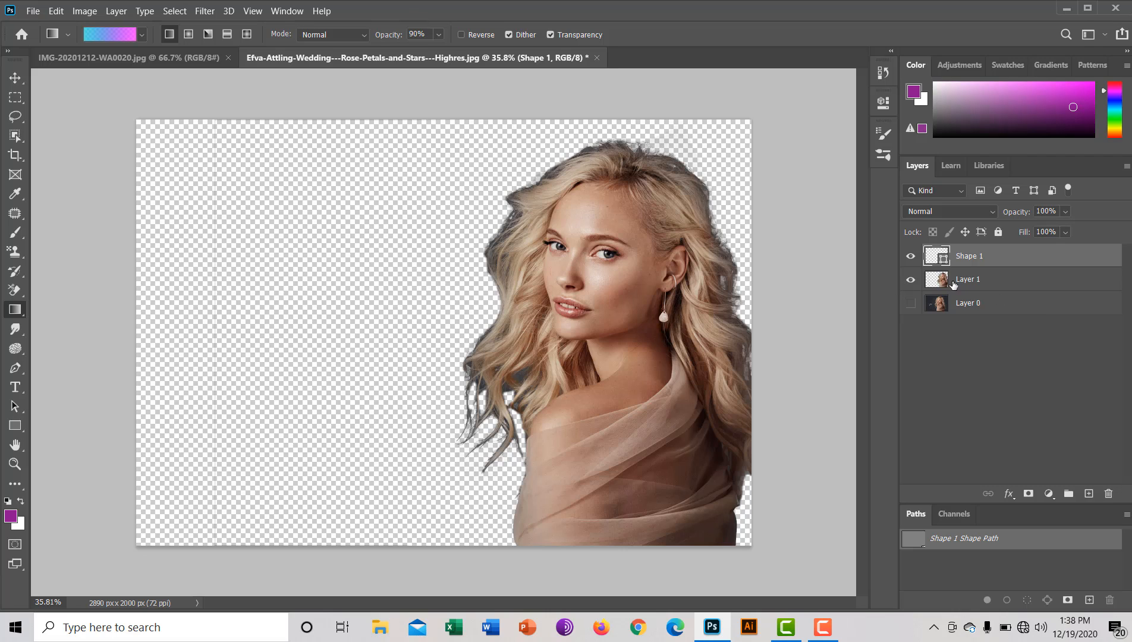
pyautogui.click(935, 282)
pyautogui.hotkey('ctrl', 'j')
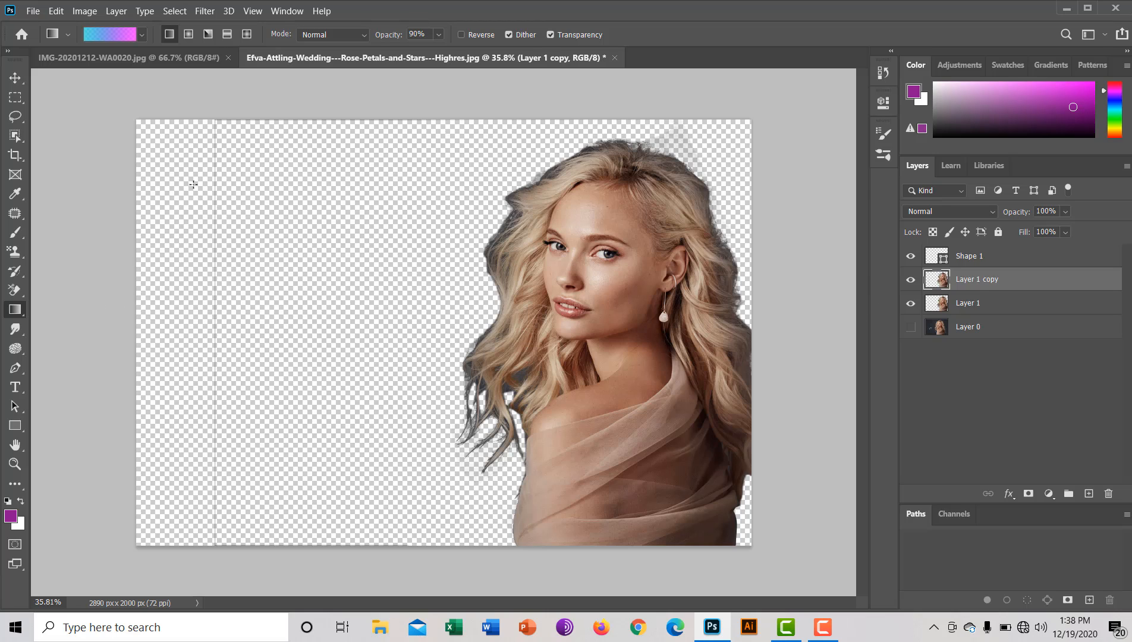
# - Fill the duplicate layer with a horizontal cyan-to-magenta linear gradient across the canvas, and place Layer 1 above it
pyautogui.press(']')
pyautogui.press(']')
pyautogui.press(']')
pyautogui.press(']')
pyautogui.press(']')
pyautogui.press(']')
pyautogui.press(']')
pyautogui.press(']')
pyautogui.press(']')
pyautogui.press(']')
pyautogui.press(']')
pyautogui.press(']')
pyautogui.press(']')
pyautogui.press(']')
pyautogui.press(']')
pyautogui.press(']')
pyautogui.press(']')
pyautogui.press(']')
pyautogui.press(']')
pyautogui.press(']')
pyautogui.moveTo(91, 274); pyautogui.dragTo(763, 289)
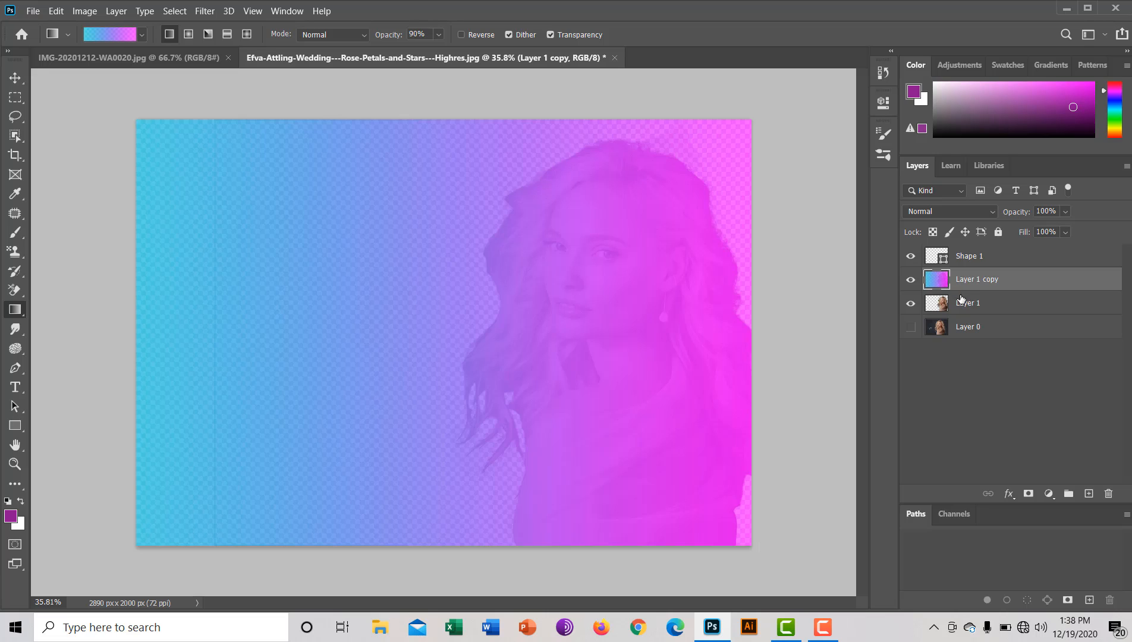
pyautogui.moveTo(966, 303); pyautogui.dragTo(960, 274)
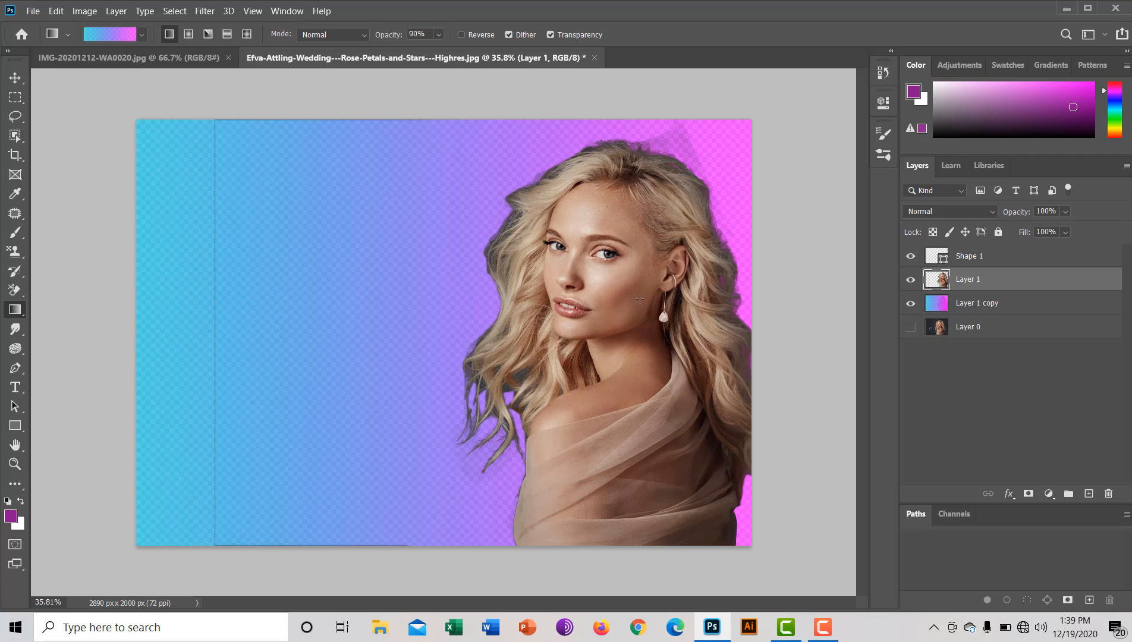
# - Toggle Layer 1 copy and Layer 1 to locate the stray outline, and Lasso and delete that residue left of the woman on Layer 1
pyautogui.click(911, 304)
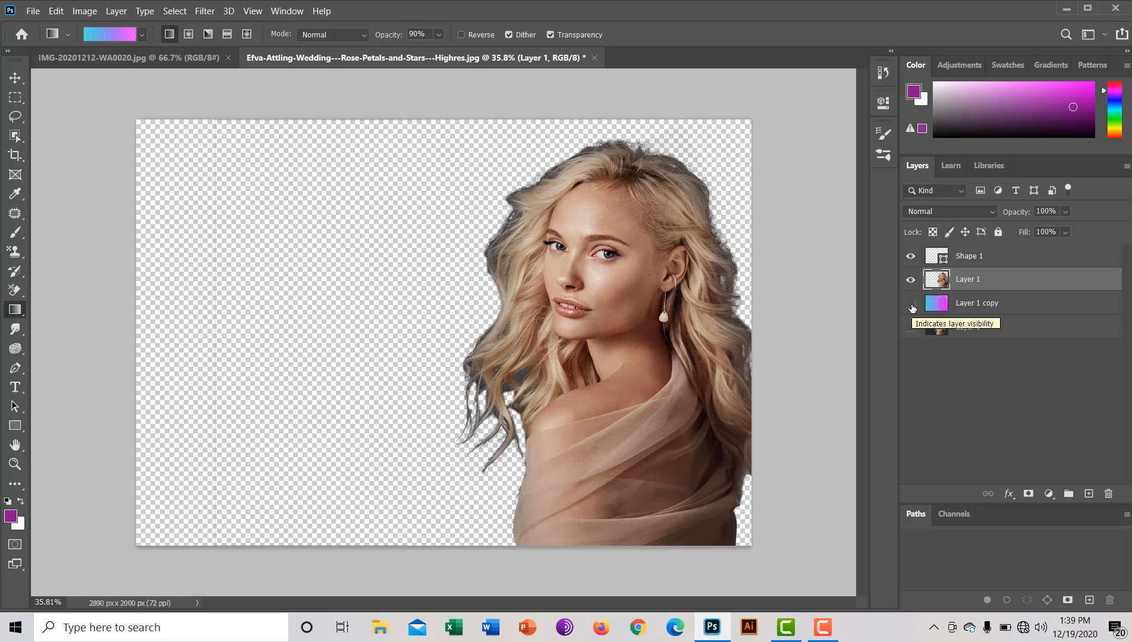
pyautogui.click(911, 304)
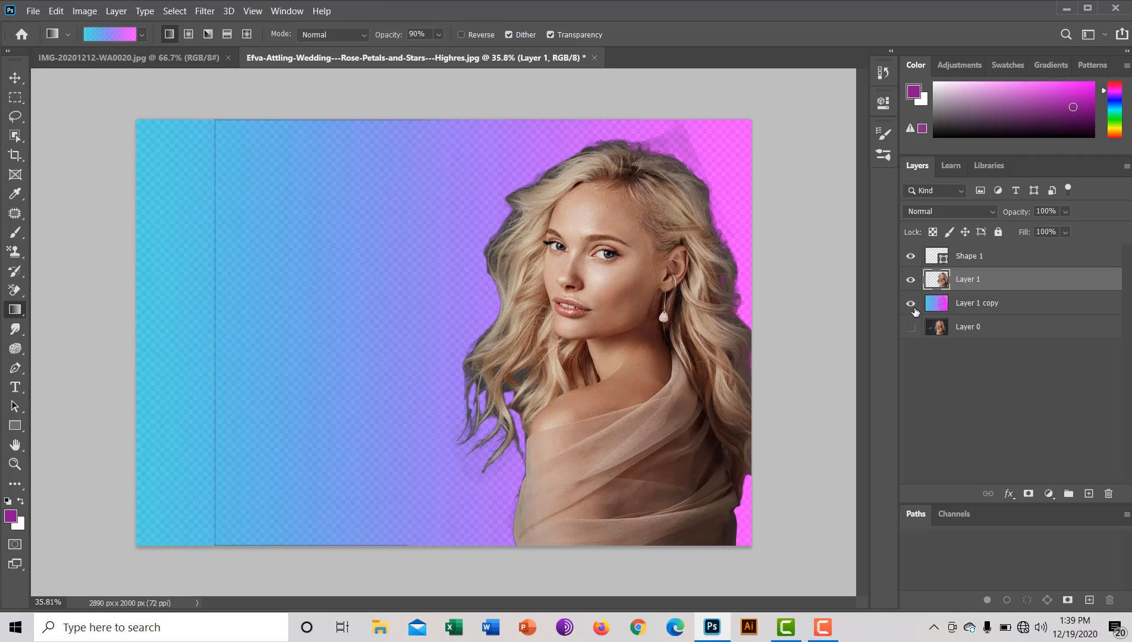
pyautogui.click(911, 281)
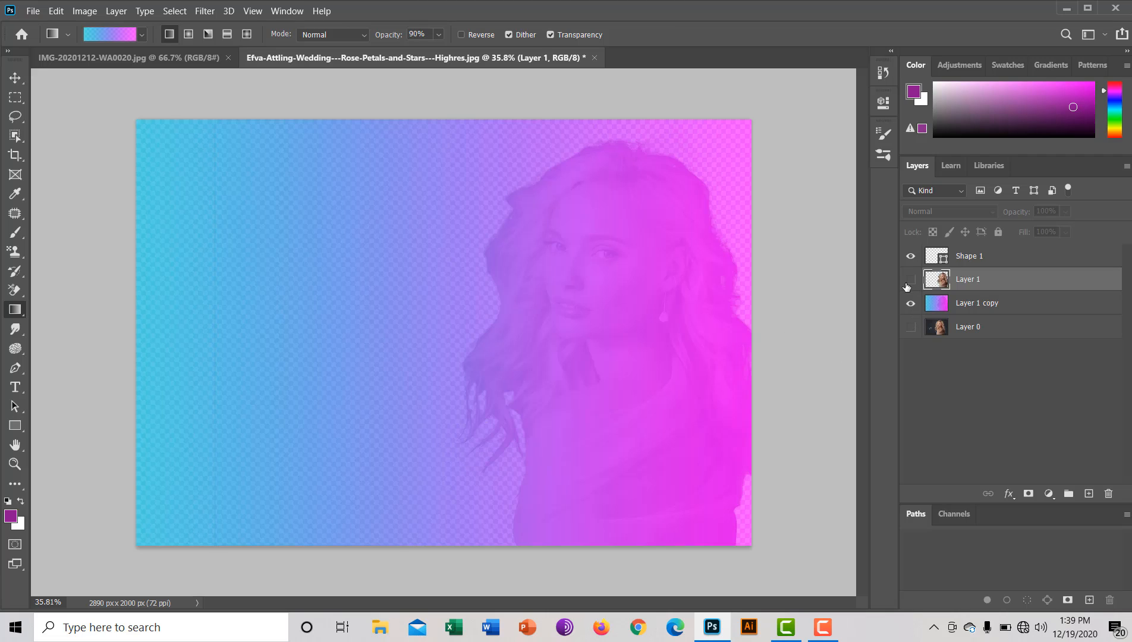
pyautogui.click(910, 280)
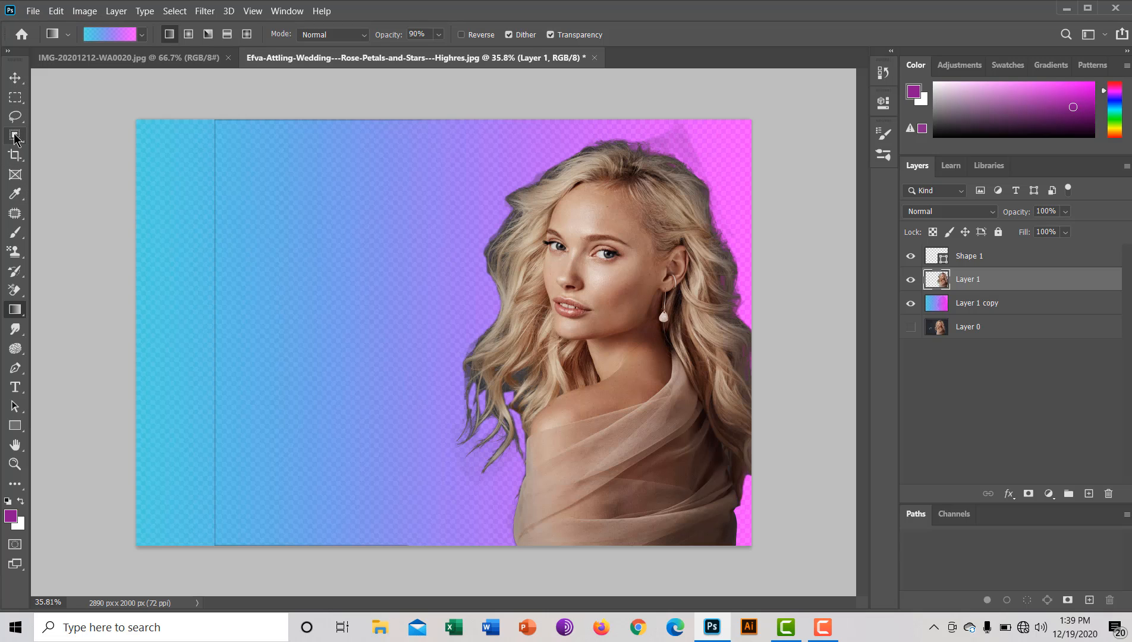
pyautogui.click(16, 116)
pyautogui.moveTo(184, 131)
pyautogui.mouseDown()
pyautogui.moveTo(209, 113)
pyautogui.moveTo(429, 110)
pyautogui.moveTo(453, 139)
pyautogui.mouseUp()
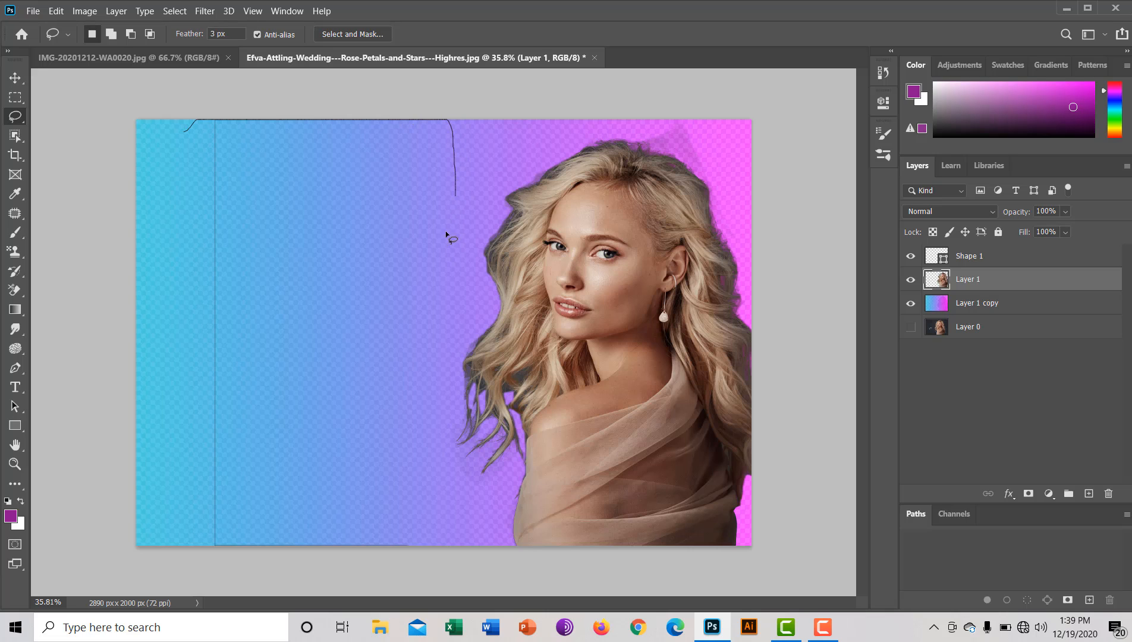
pyautogui.moveTo(355, 526)
pyautogui.mouseDown()
pyautogui.moveTo(306, 586)
pyautogui.moveTo(155, 563)
pyautogui.mouseUp()
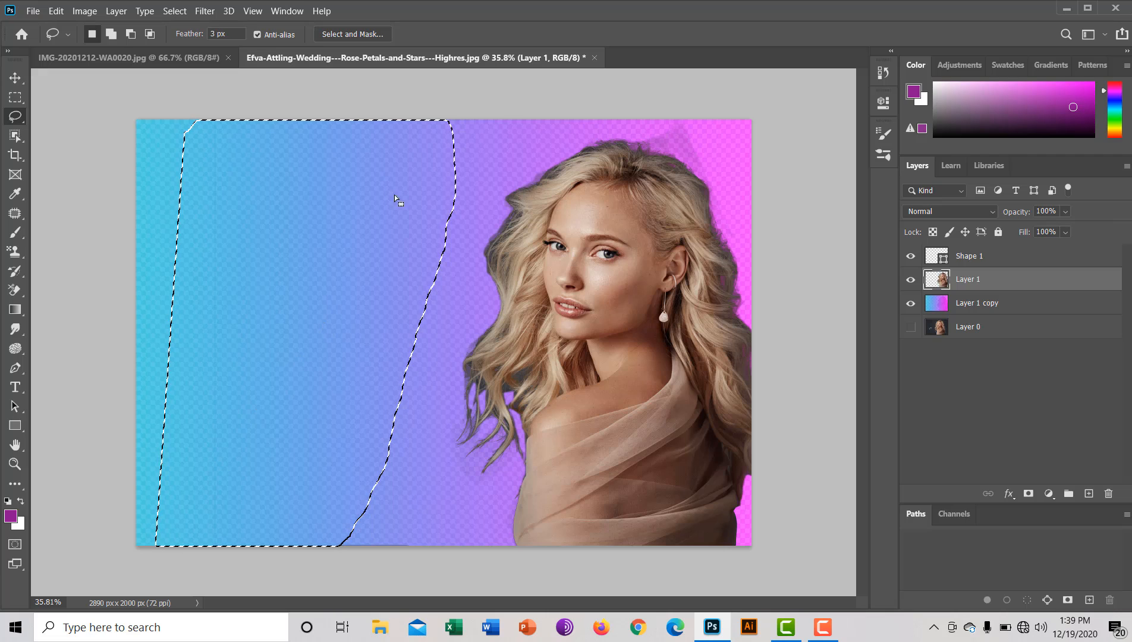
# - Lasso and delete the faint residue patch above the woman's hair near the canvas's upper right, and clear the selection
pyautogui.moveTo(616, 121); pyautogui.dragTo(637, 137)
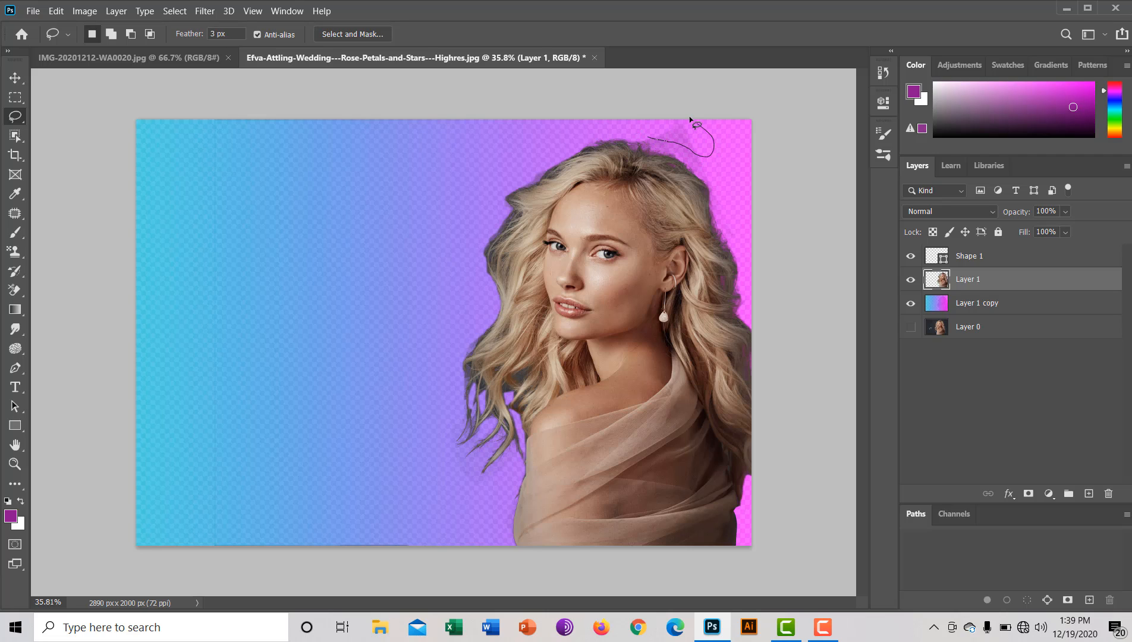
pyautogui.moveTo(690, 118); pyautogui.dragTo(690, 118)
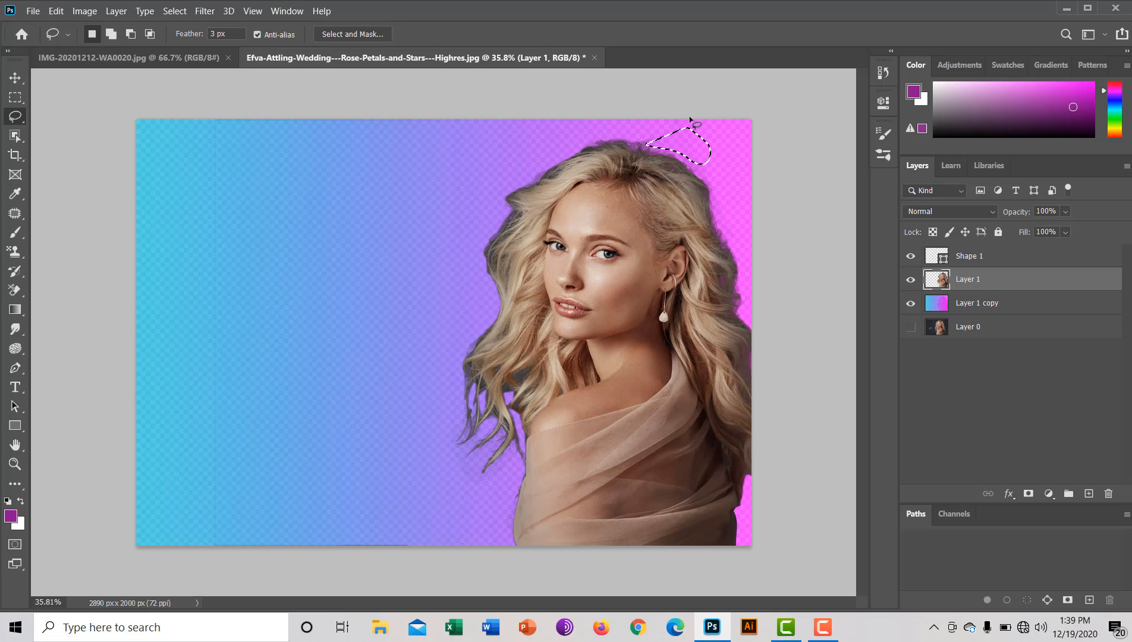
pyautogui.click(427, 191)
# - Move the Layer 1 cutout slightly left and down, leaving a narrow gap between the dress and the canvas's right edge
pyautogui.click(15, 78)
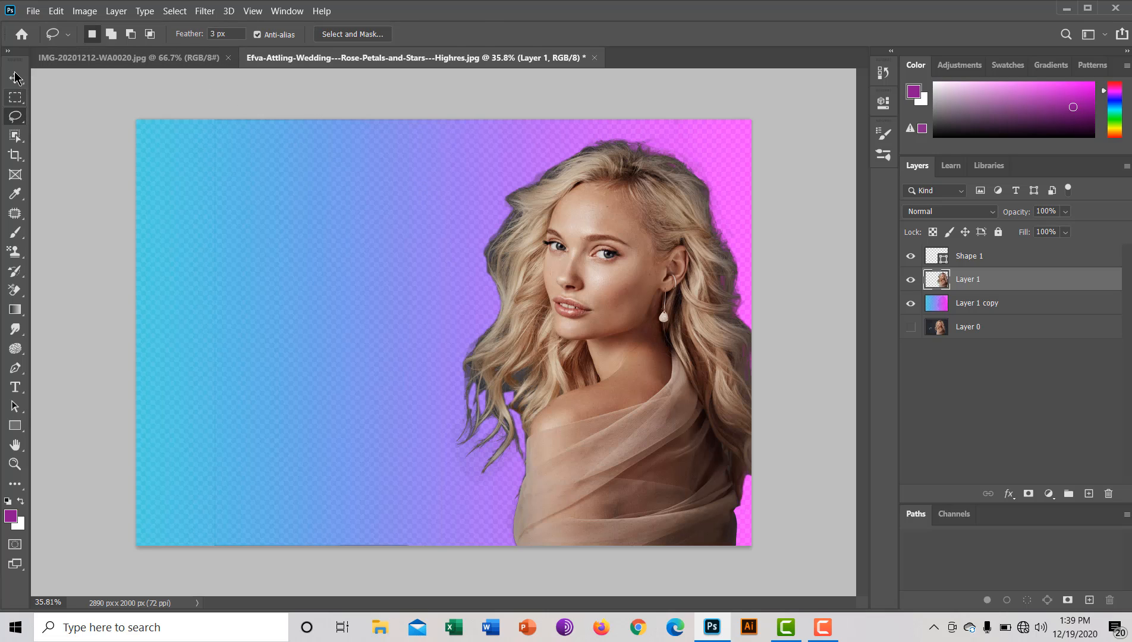
pyautogui.moveTo(685, 412)
pyautogui.mouseDown()
pyautogui.moveTo(600, 406)
pyautogui.moveTo(666, 404)
pyautogui.moveTo(664, 414)
pyautogui.mouseUp()
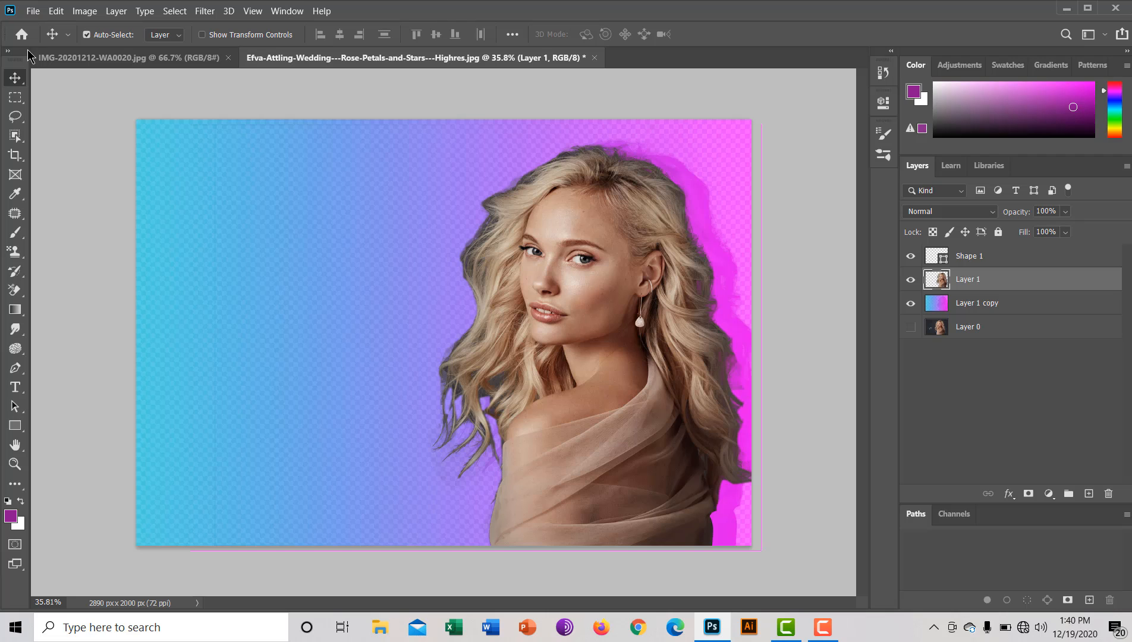
pyautogui.click(34, 13)
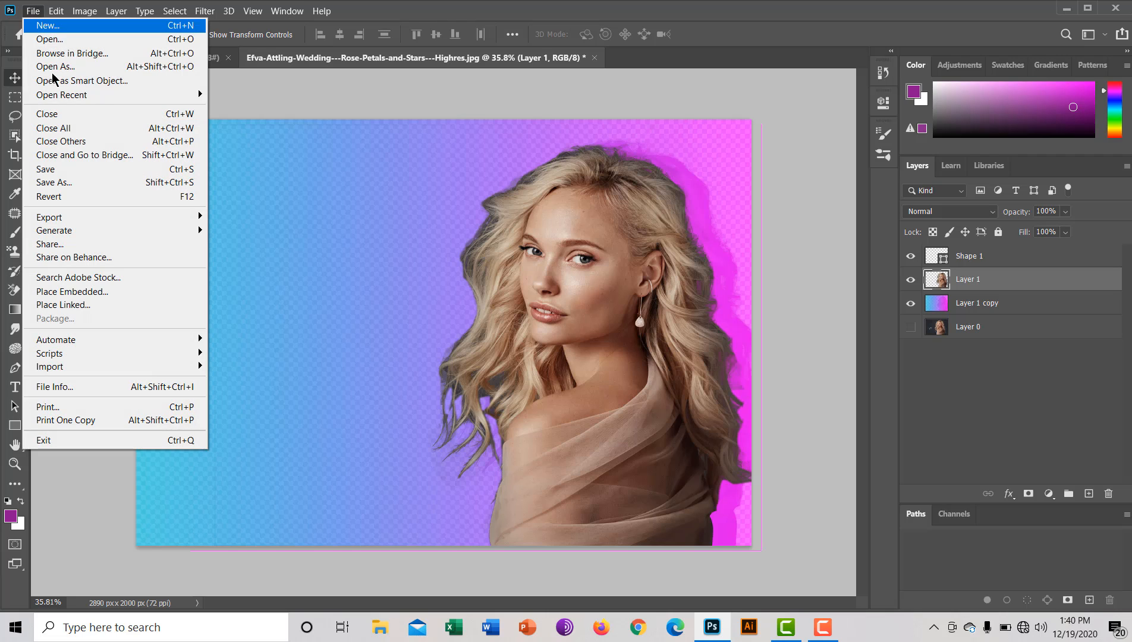
pyautogui.click(266, 167)
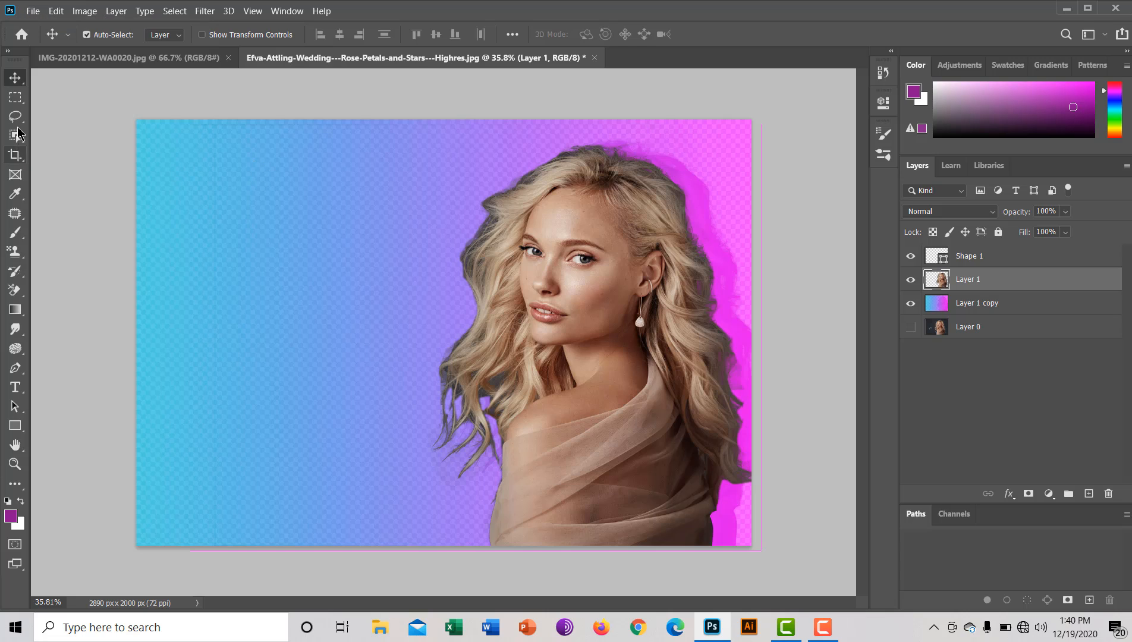
# - Marquee-select the left half of the canvas, up to the woman's hair, delete the gradient there from Layer 1 copy, and deselect
pyautogui.click(18, 102)
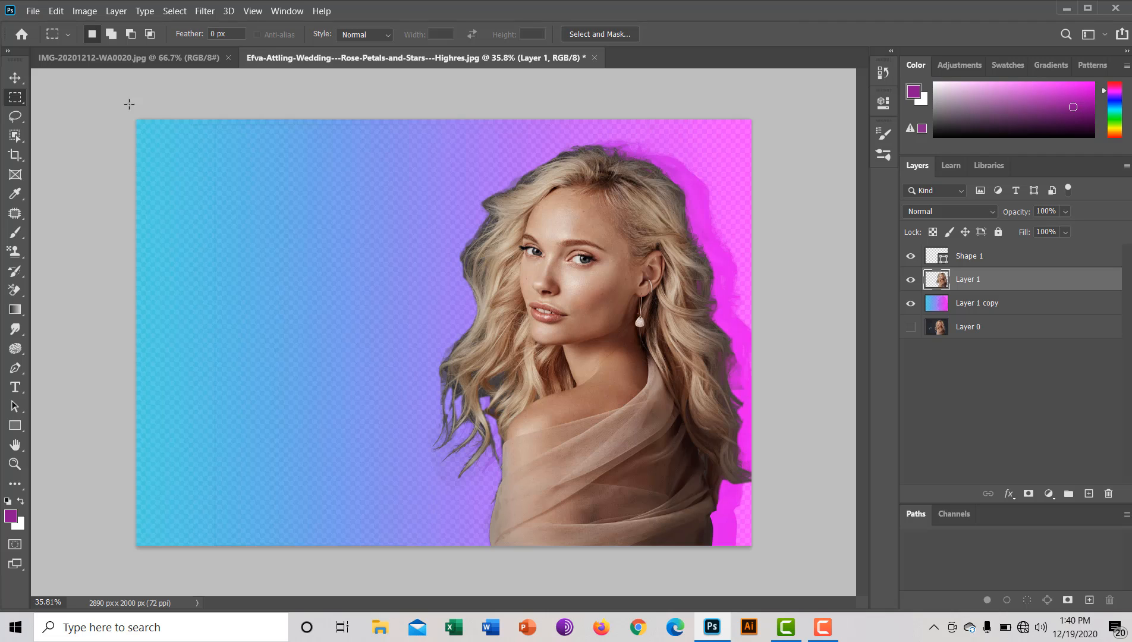
pyautogui.moveTo(137, 120); pyautogui.dragTo(436, 575)
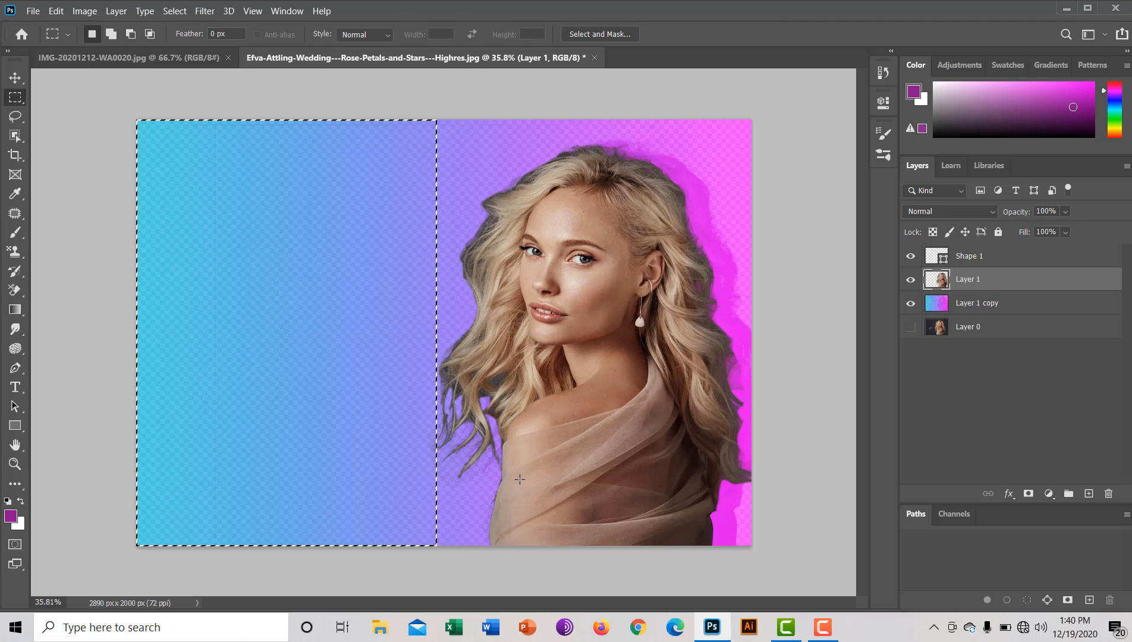
pyautogui.click(937, 316)
pyautogui.press('Delete')
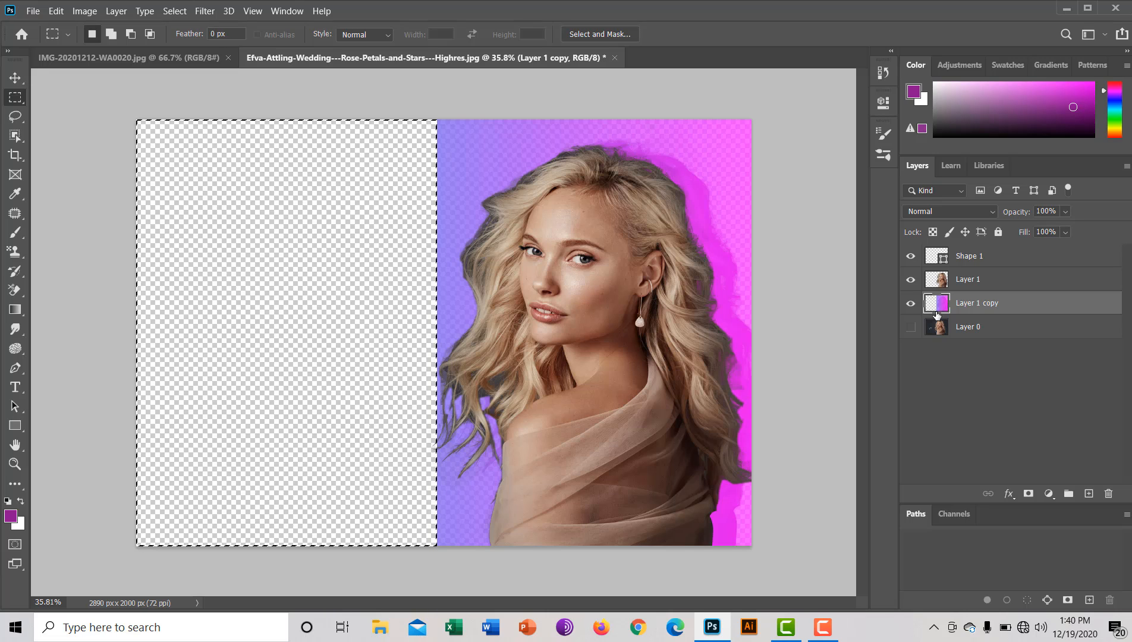
pyautogui.hotkey('ctrl', 'd')
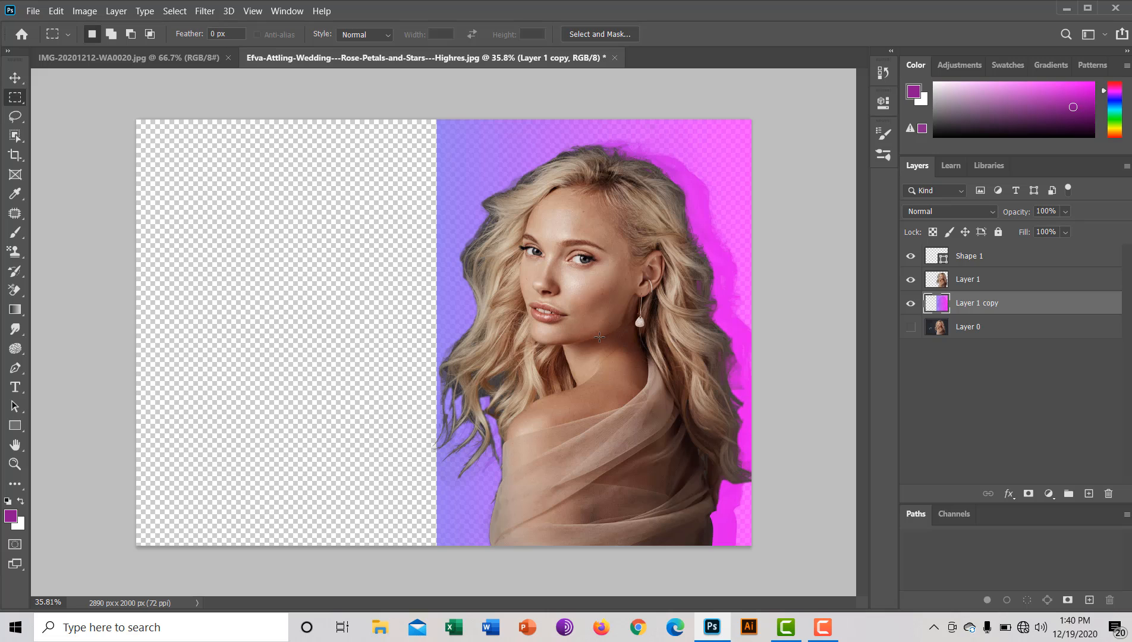
# - Duplicate the woman's cutout with the Move tool and place the copy over the transparent left half of the canvas
pyautogui.moveTo(709, 345); pyautogui.dragTo(488, 330)
pyautogui.hotkey('ctrl', 'd')
pyautogui.click(15, 78)
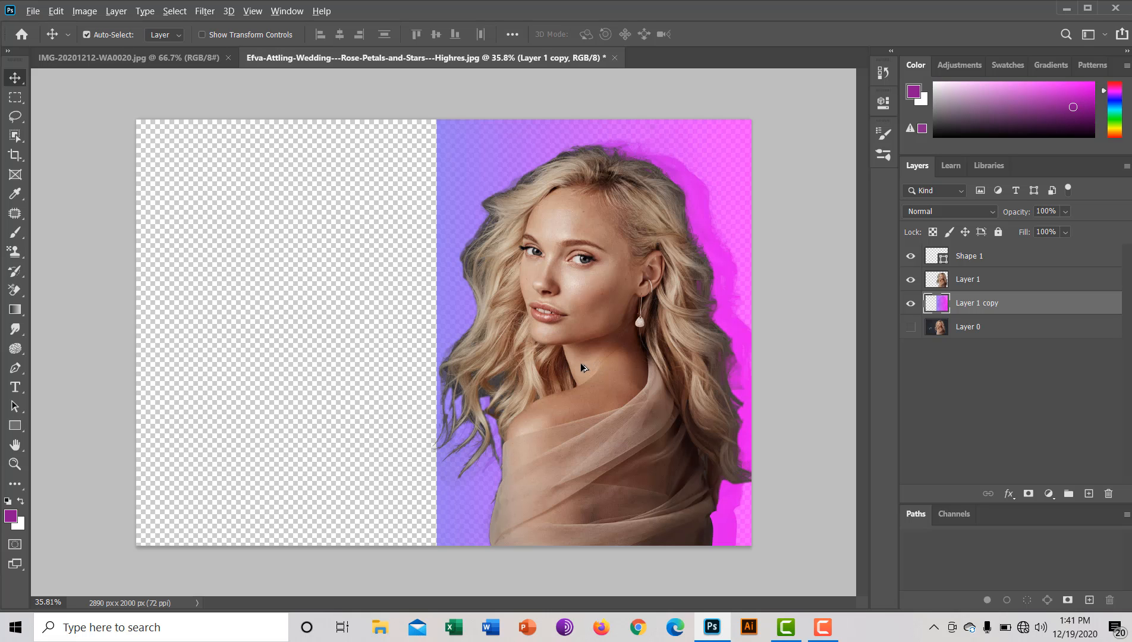
pyautogui.moveTo(580, 363); pyautogui.dragTo(266, 362)
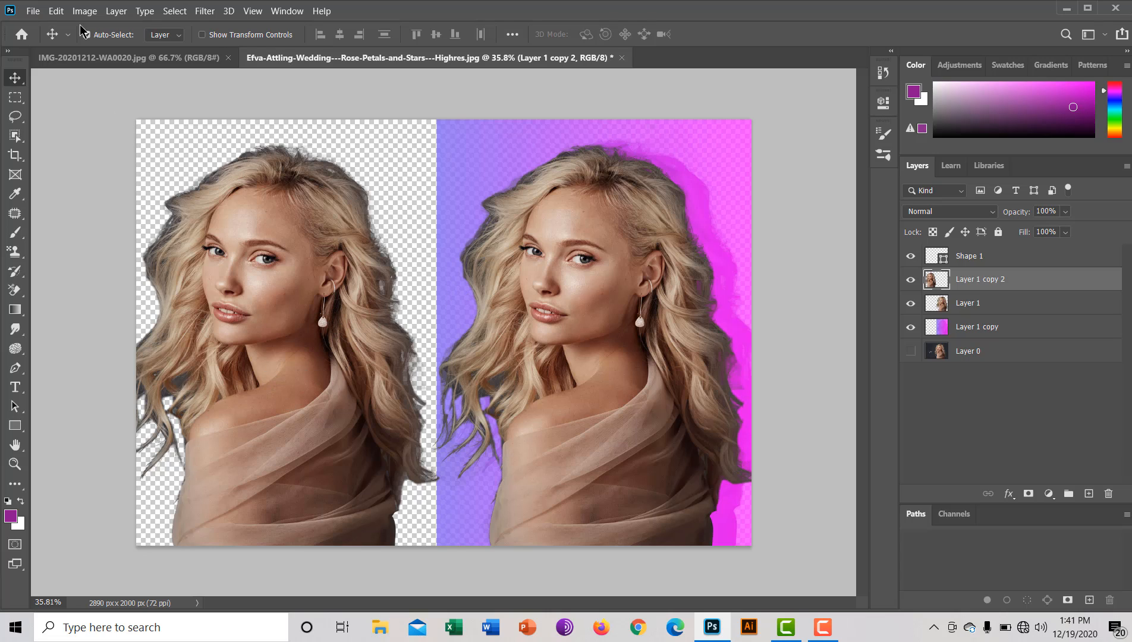
# - Open the Export As settings for the side-by-side composition and choose JPG as the file format
pyautogui.click(38, 14)
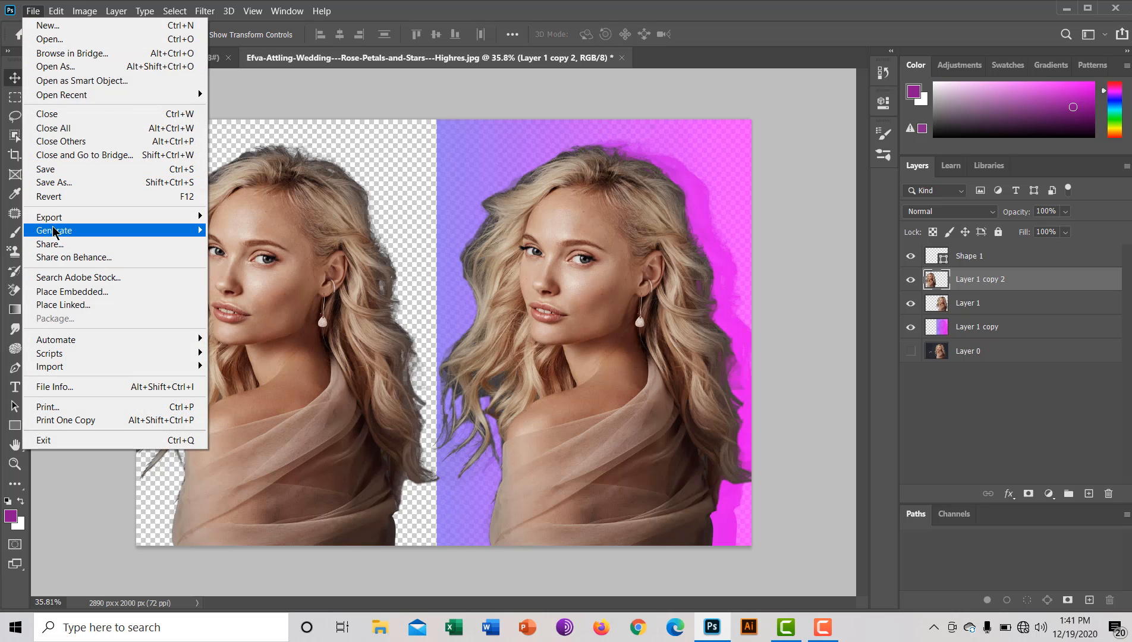
pyautogui.moveTo(201, 217)
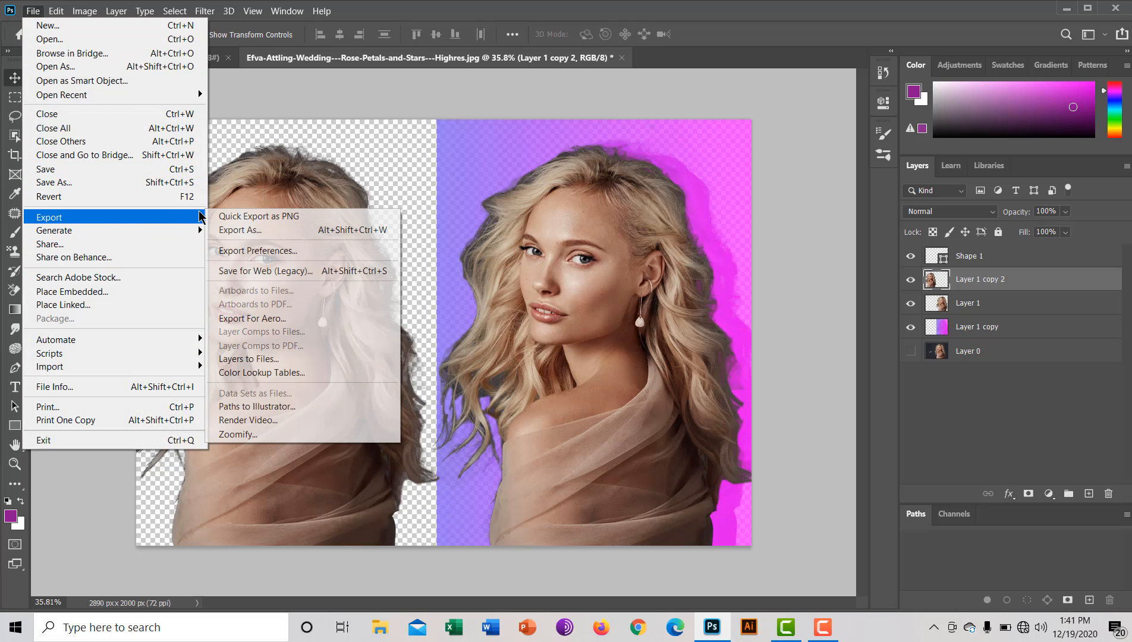
pyautogui.click(244, 230)
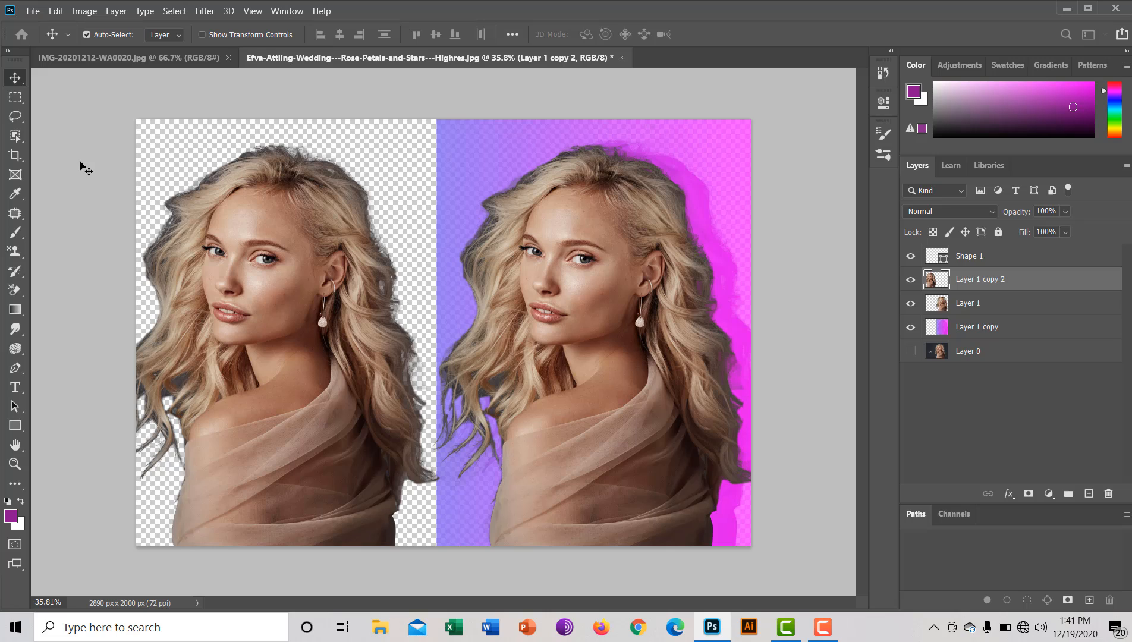
pyautogui.hotkey('ctrl', 'alt', 'shift', 'w')
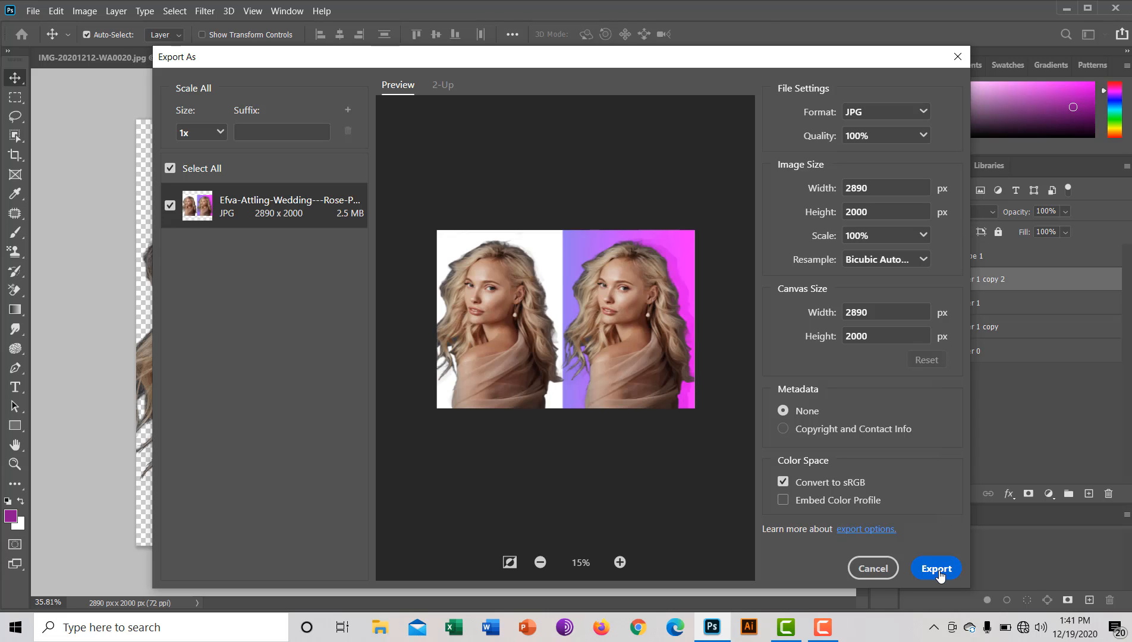
pyautogui.click(910, 113)
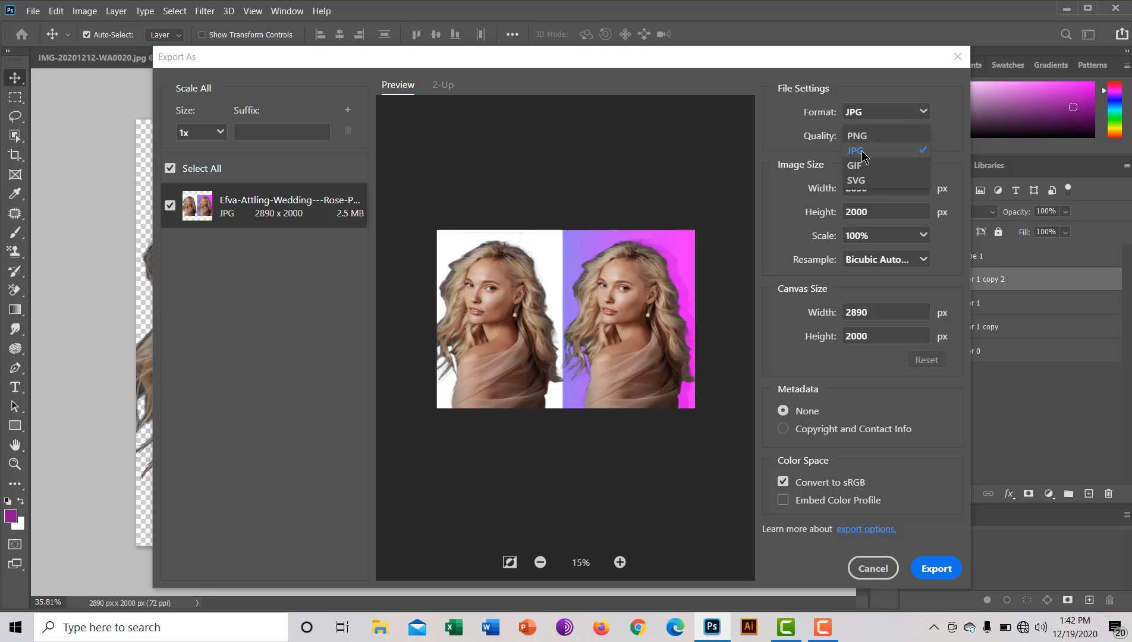
pyautogui.click(864, 155)
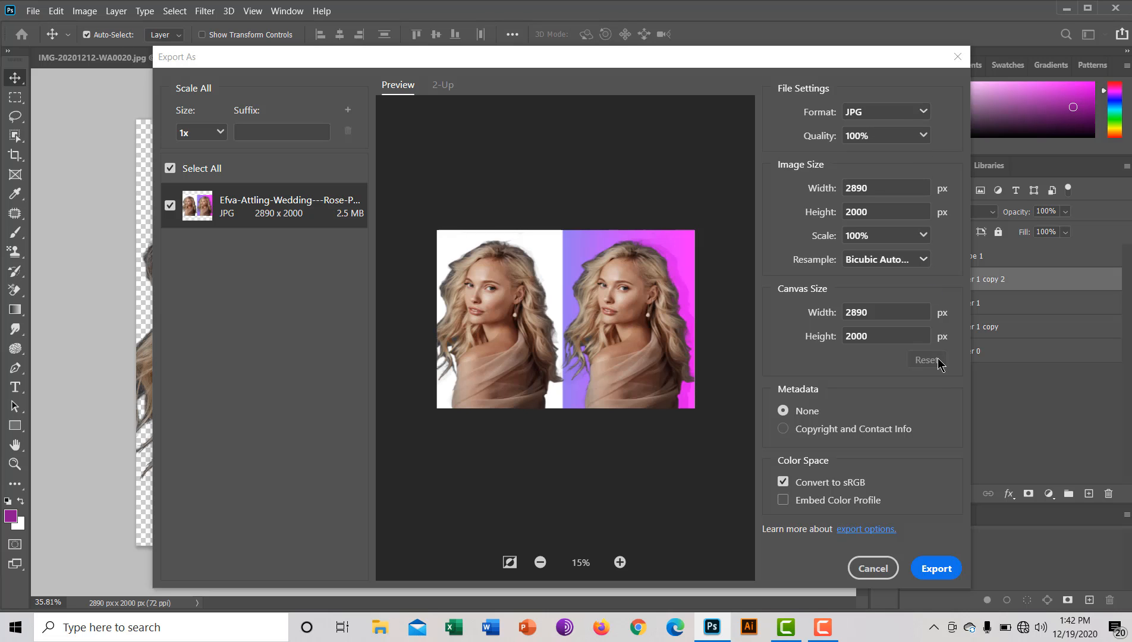
# - Start the export and choose the Bagraound remobal Photo folder on Local Disk (E:) as the destination
pyautogui.click(949, 573)
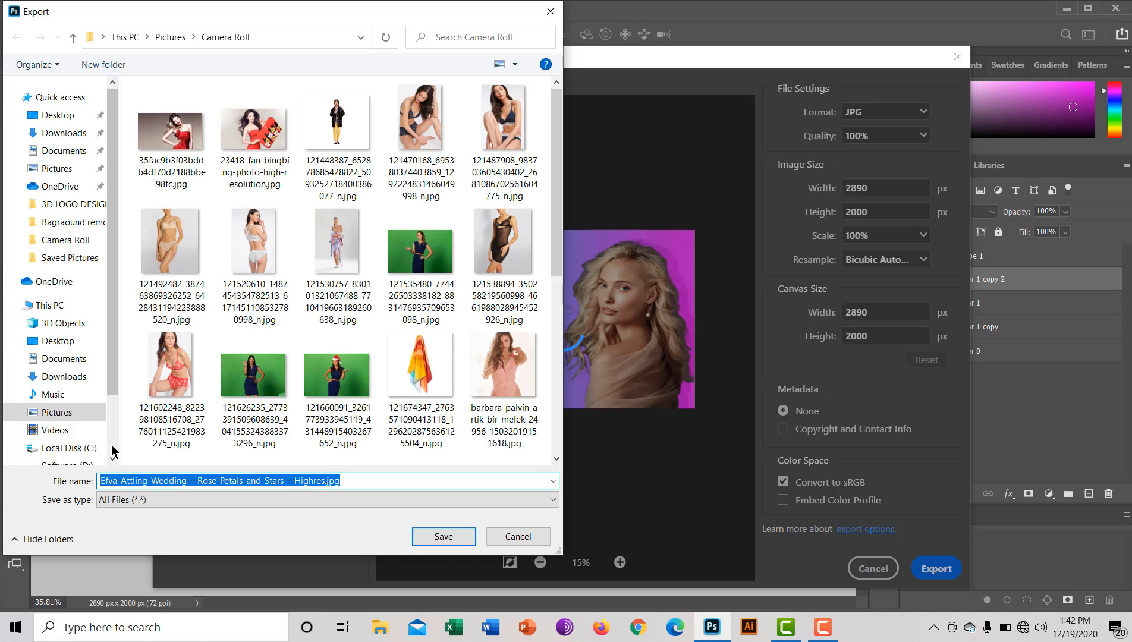
pyautogui.scroll(-2, 102, 440)
pyautogui.click(79, 402)
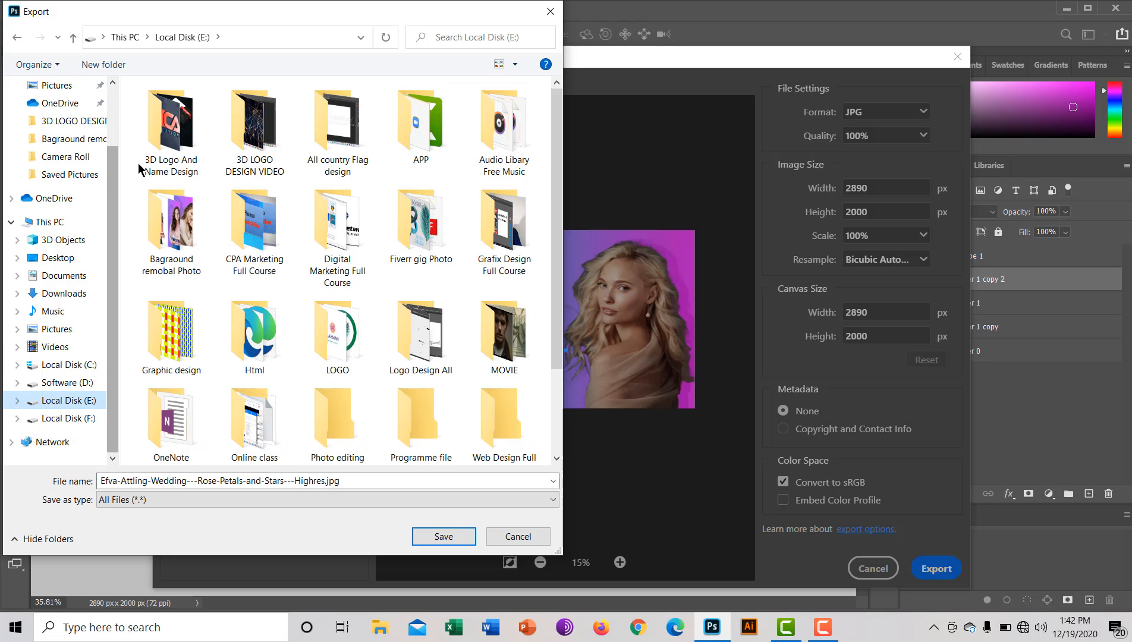
pyautogui.doubleClick(180, 253)
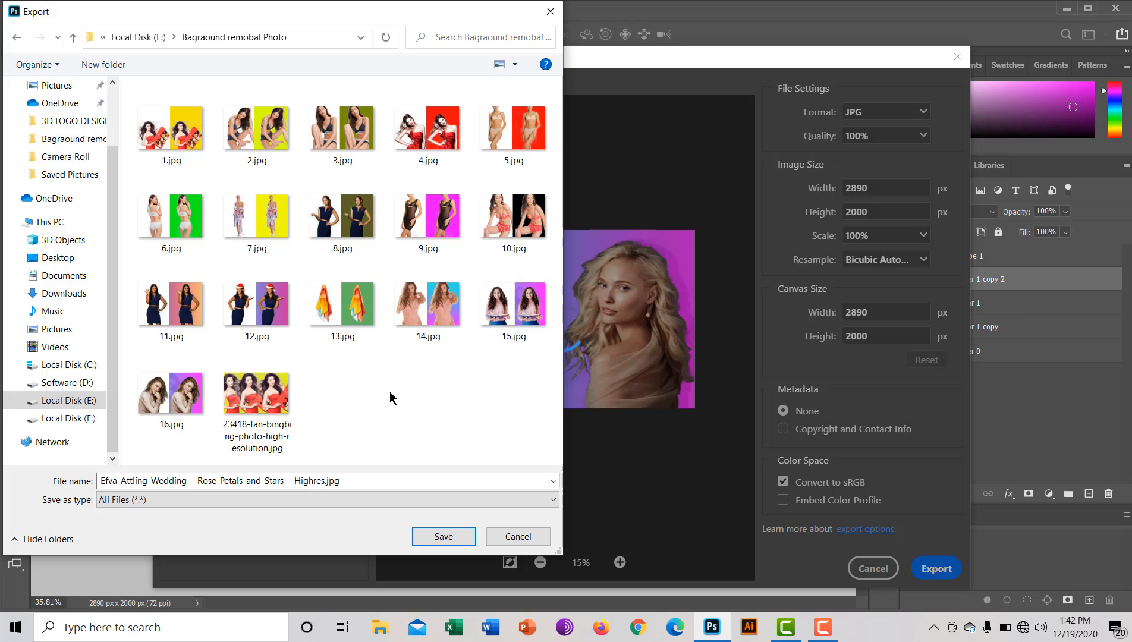
# - Replace the export's file name with 17, keeping the .jpg extension, and save the file
pyautogui.click(326, 481)
pyautogui.click(325, 482)
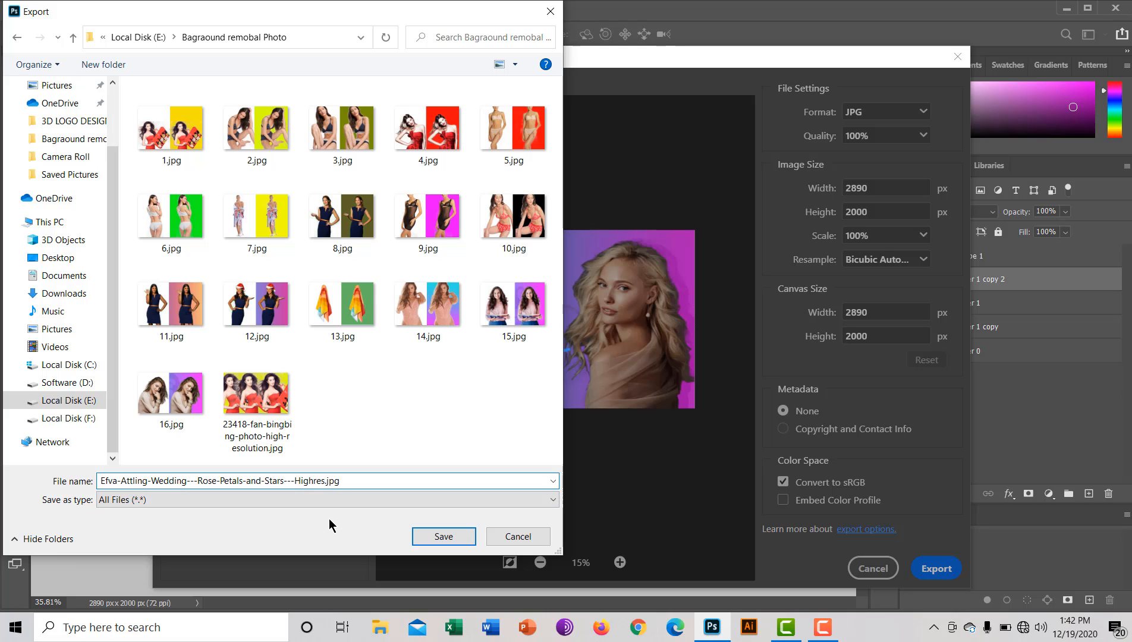
pyautogui.press('BackSpace')
pyautogui.press('BackSpace')
pyautogui.press('BackSpace')
pyautogui.press('BackSpace')
pyautogui.press('BackSpace')
pyautogui.press('BackSpace')
pyautogui.press('BackSpace')
pyautogui.press('BackSpace')
pyautogui.press('BackSpace')
pyautogui.press('BackSpace')
pyautogui.press('BackSpace')
pyautogui.press('BackSpace')
pyautogui.press('BackSpace')
pyautogui.press('BackSpace')
pyautogui.press('BackSpace')
pyautogui.press('BackSpace')
pyautogui.press('BackSpace')
pyautogui.press('BackSpace')
pyautogui.press('BackSpace')
pyautogui.press('BackSpace')
pyautogui.press('BackSpace')
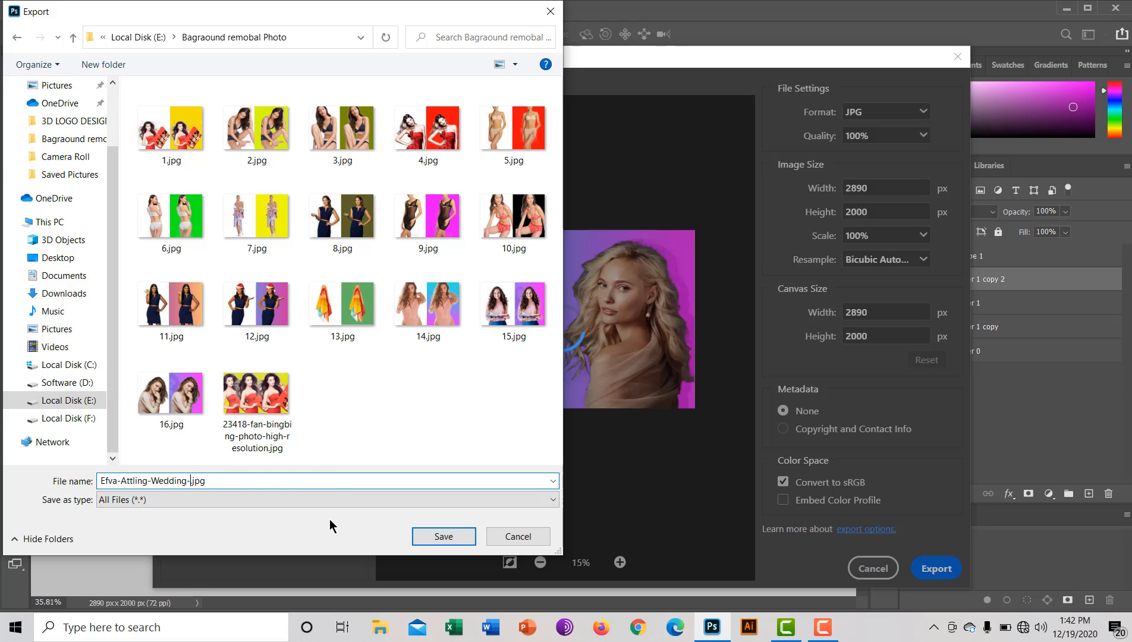
pyautogui.press('BackSpace')
pyautogui.press('BackSpace')
pyautogui.press('BackSpace')
pyautogui.press('BackSpace')
pyautogui.press('BackSpace')
pyautogui.press('BackSpace')
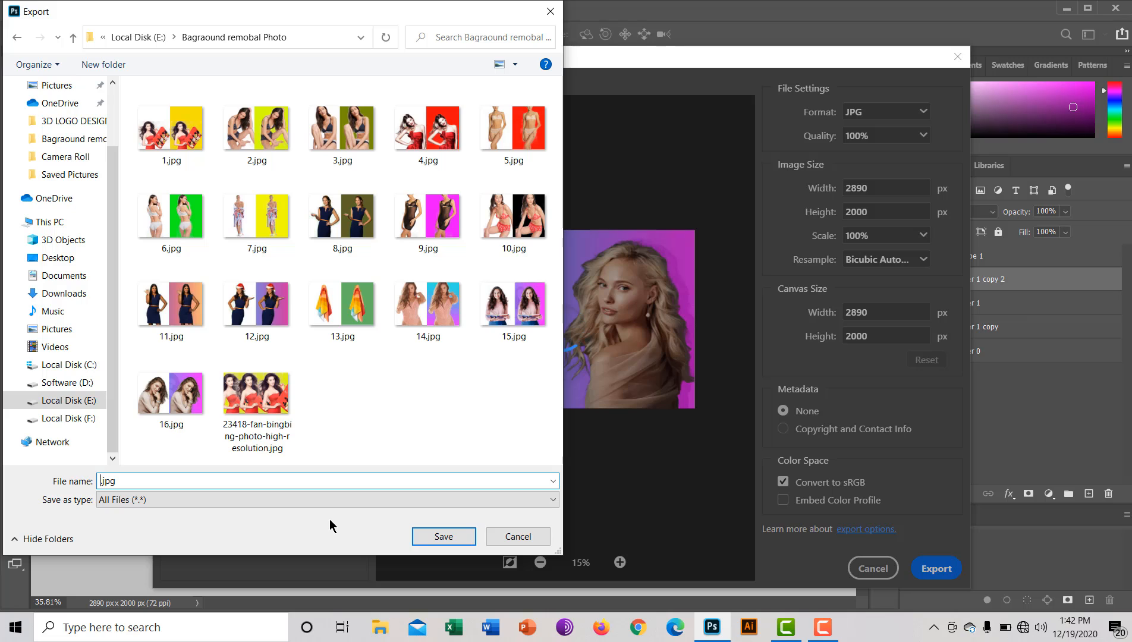
pyautogui.write('17')
pyautogui.click(444, 537)
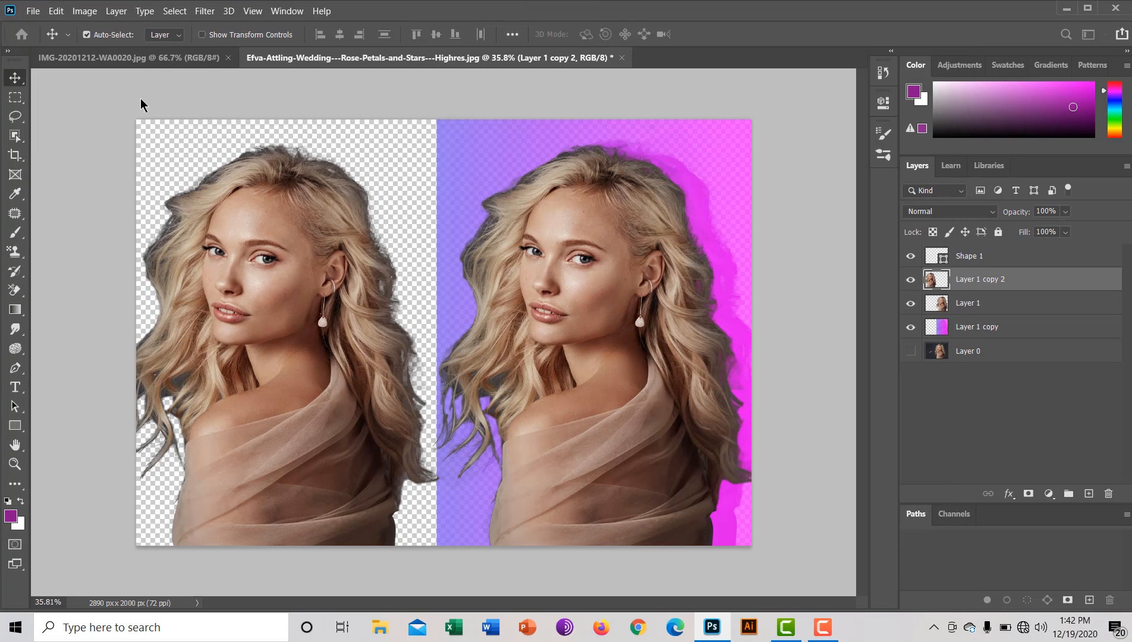
# - Switch to the IMG-20201212-WA0020.jpg document and zoom in on the man and child
pyautogui.click(141, 61)
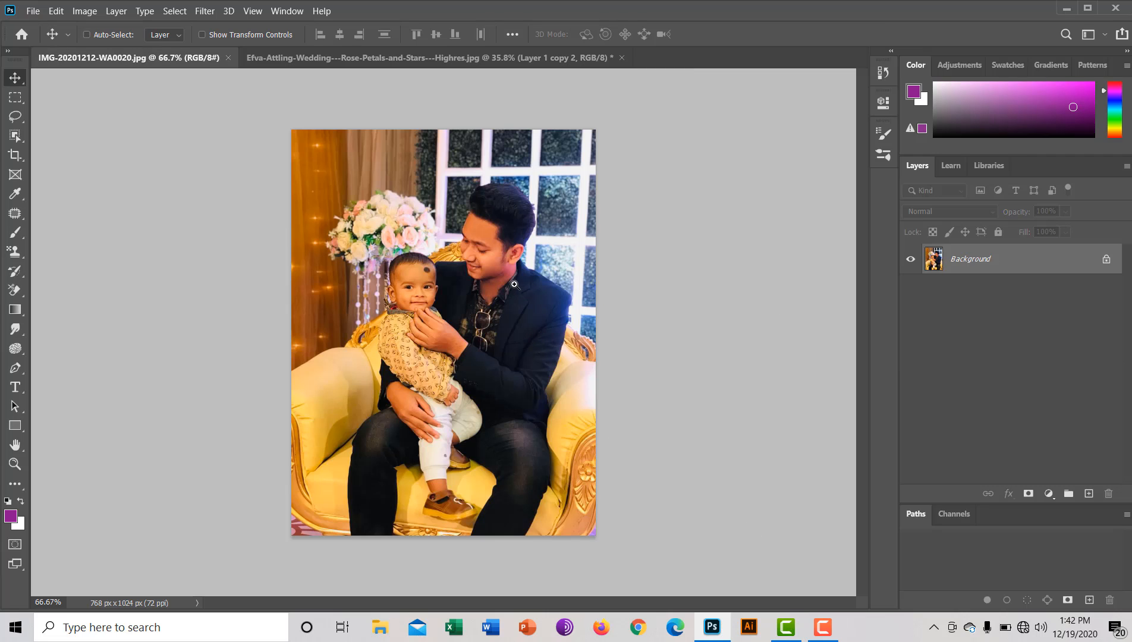
pyautogui.moveTo(515, 284); pyautogui.dragTo(565, 306)
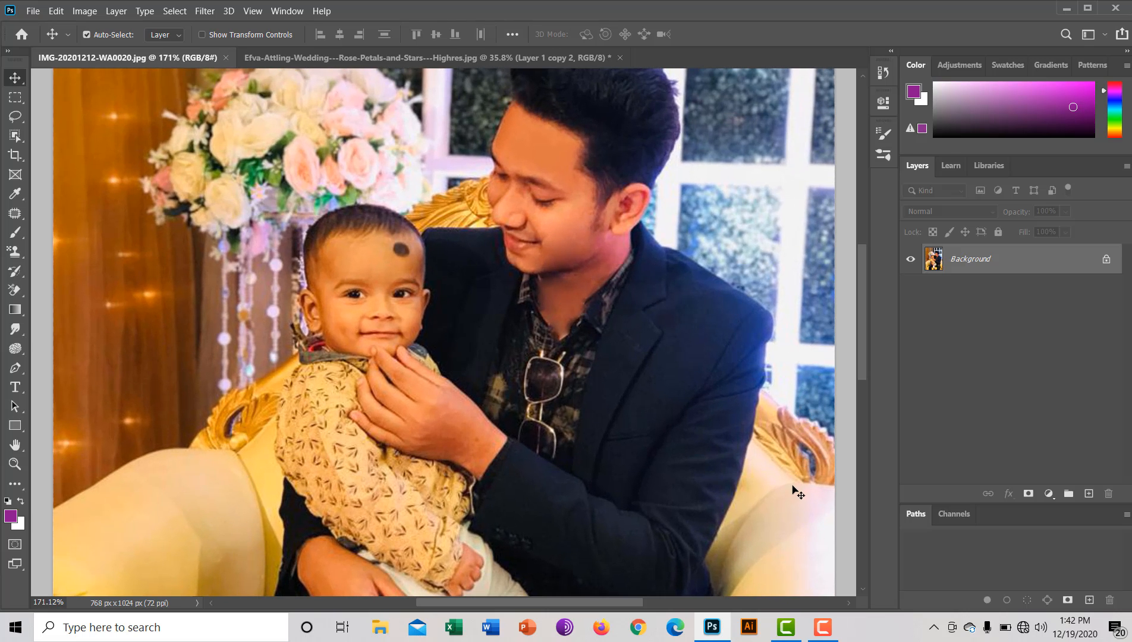
pyautogui.click(819, 626)
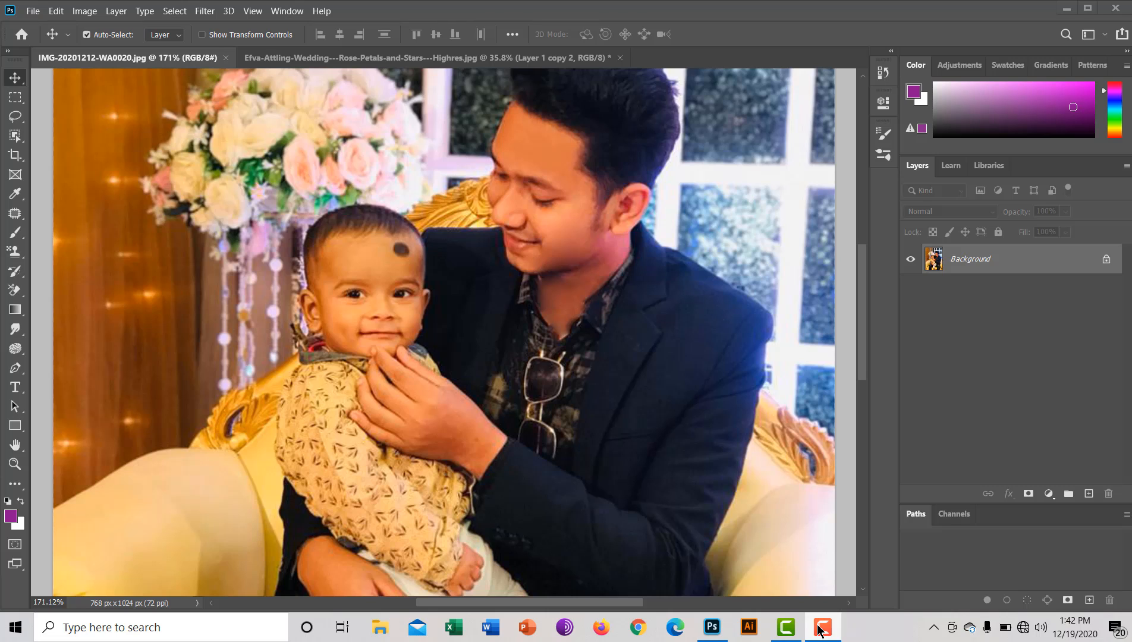